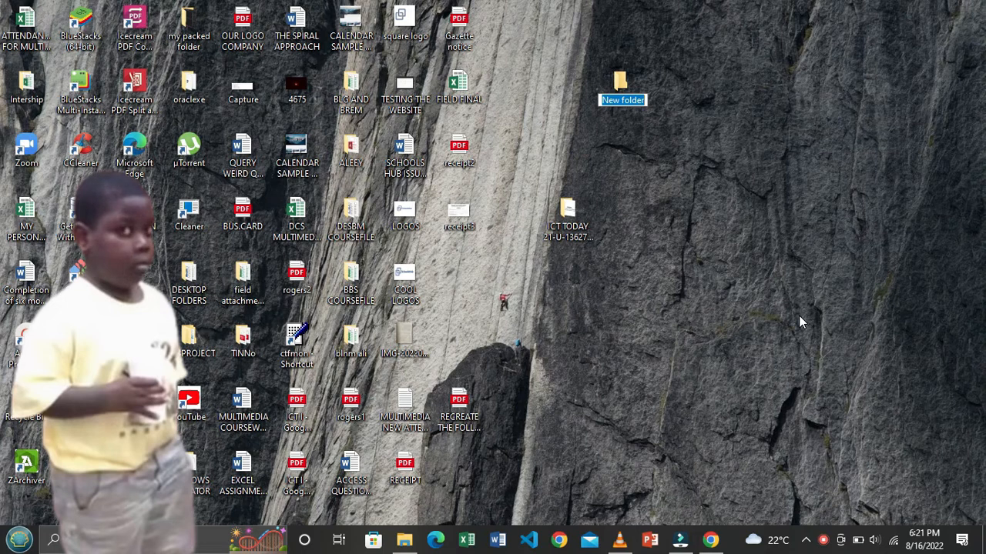
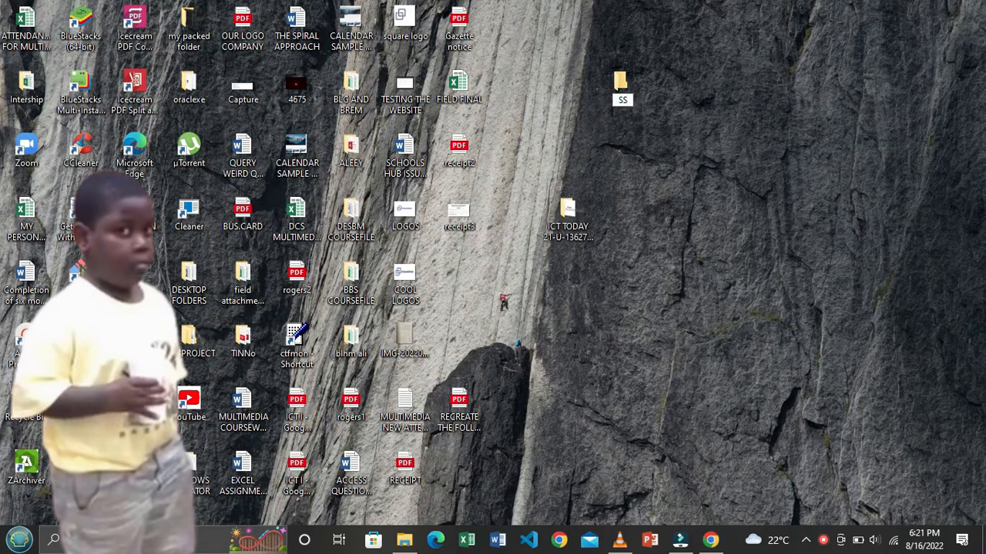
# Step: Type the student's full name as the new folder's name, correcting the typos
pyautogui.press('Return')
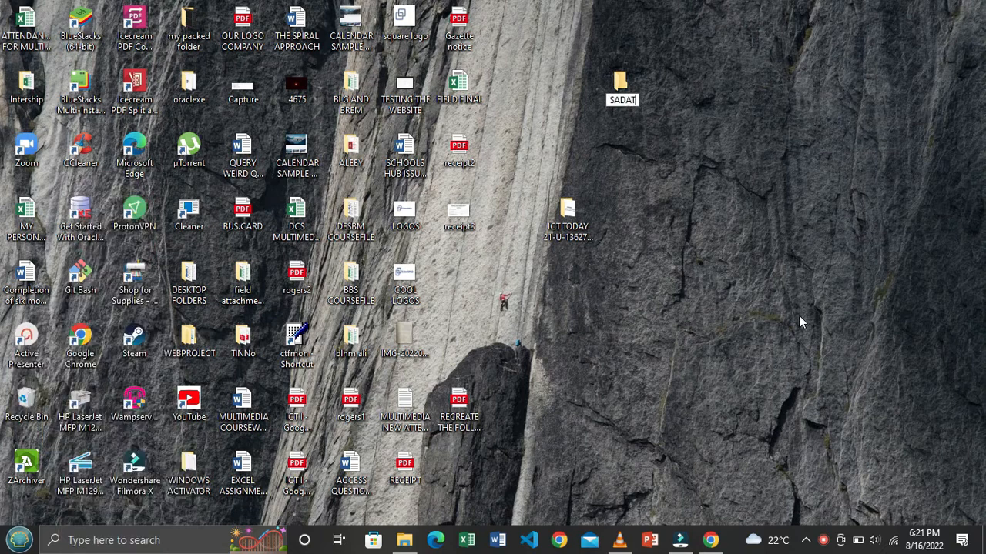
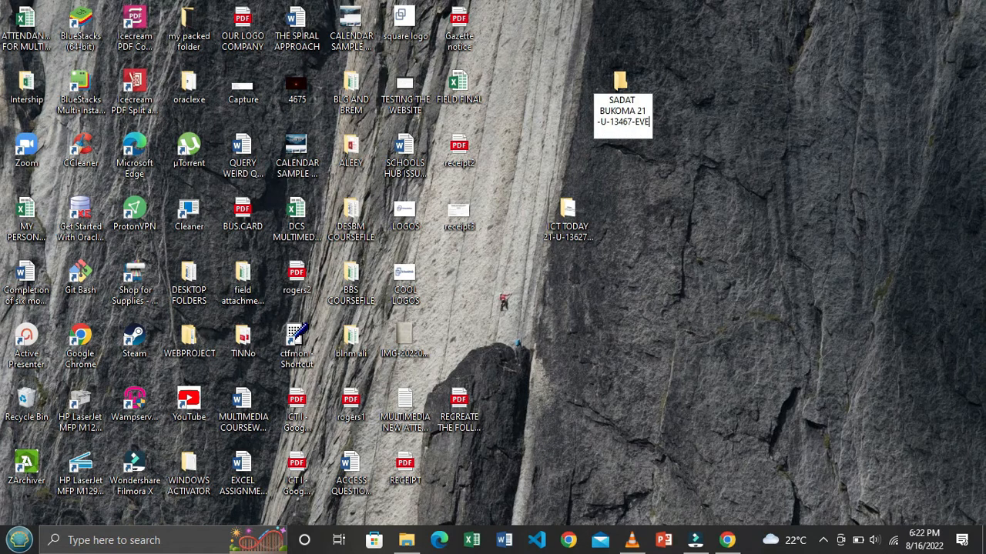
# Step: Append the student's registration number to the folder name, confirm it, and open the folder
pyautogui.press('Return')
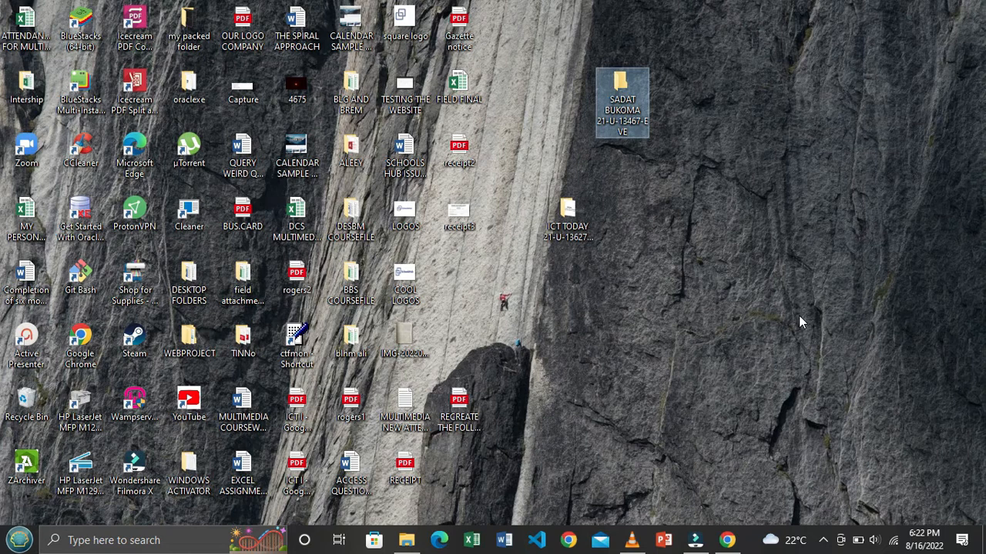
pyautogui.press('Return')
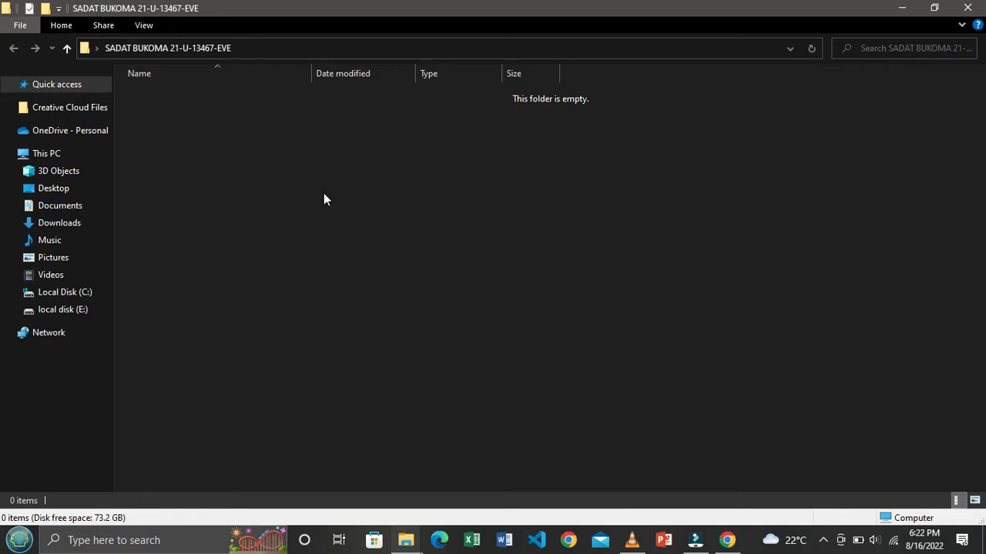
# Step: Create a new Microsoft Word Document in the empty folder
pyautogui.rightClick(375, 166)
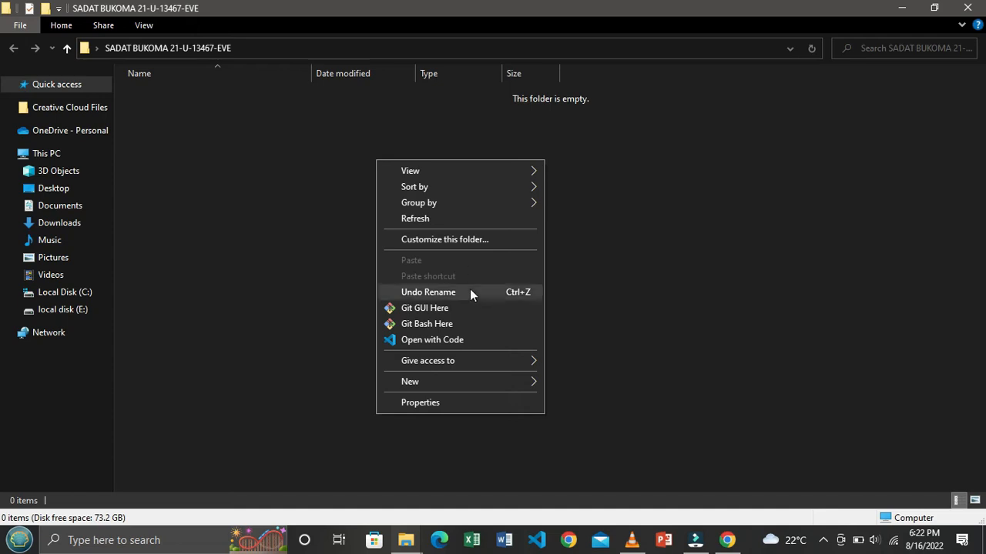
pyautogui.moveTo(458, 379)
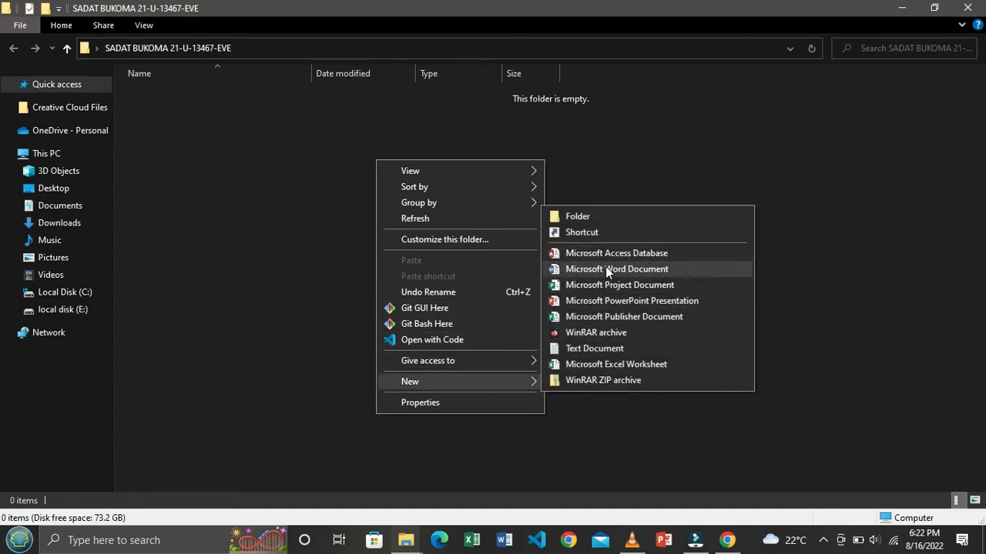
pyautogui.click(719, 270)
pyautogui.click(345, 191)
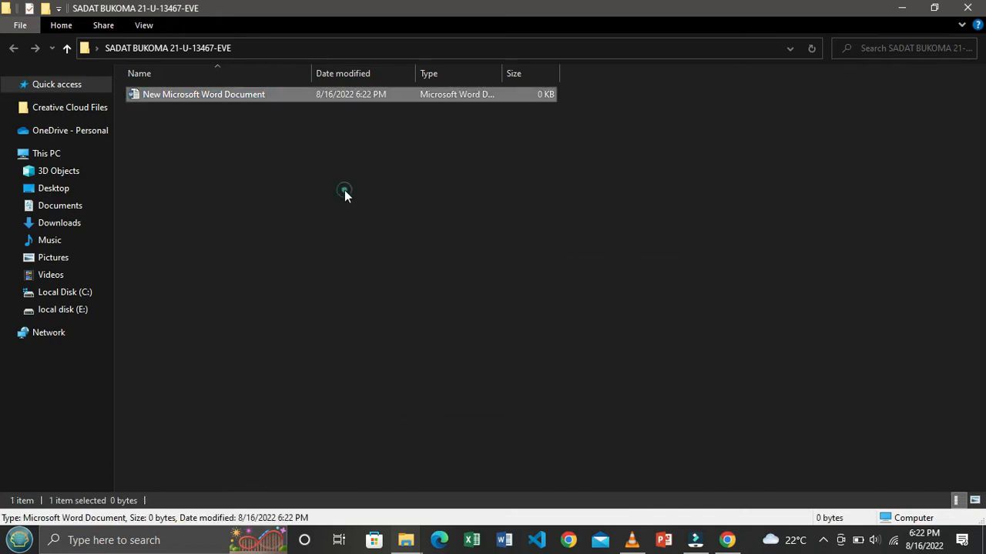
pyautogui.click(206, 183)
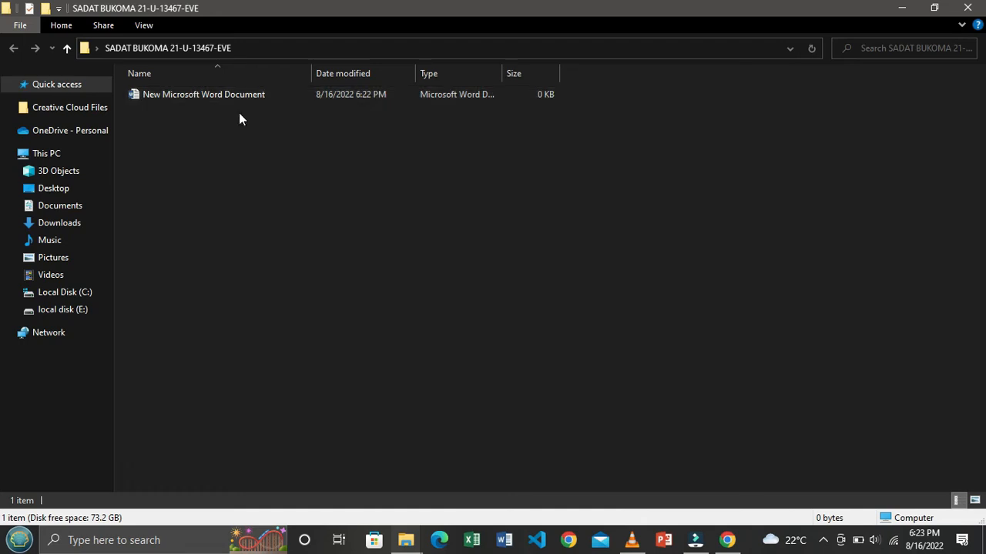
pyautogui.click(336, 93)
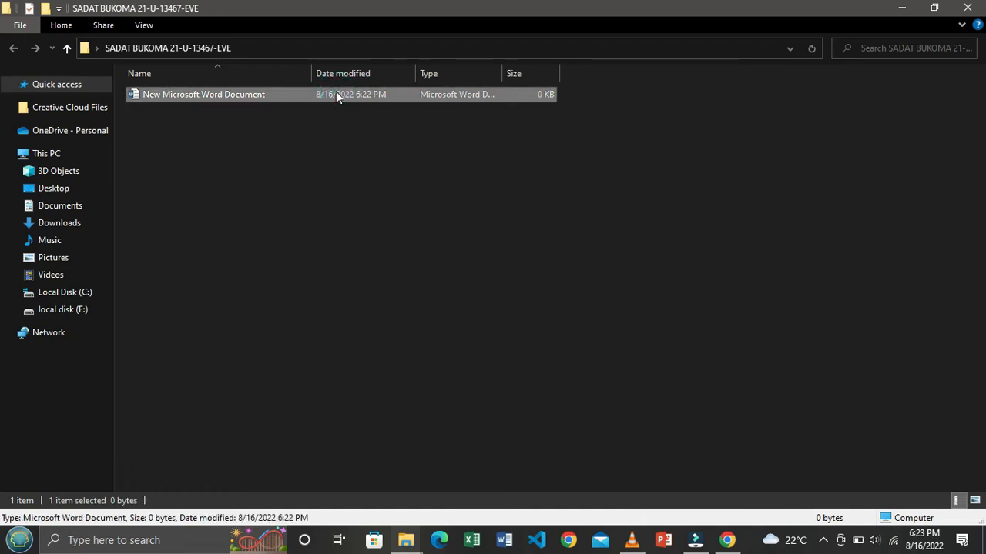
pyautogui.click(336, 92)
# Step: Rename the Word document to FILES and open it in Word
pyautogui.rightClick(336, 93)
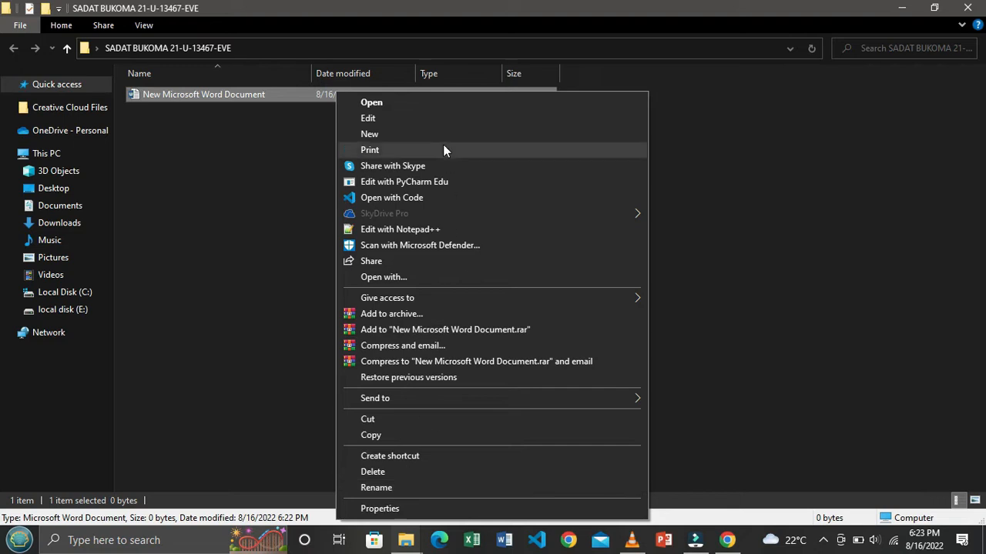
pyautogui.click(427, 489)
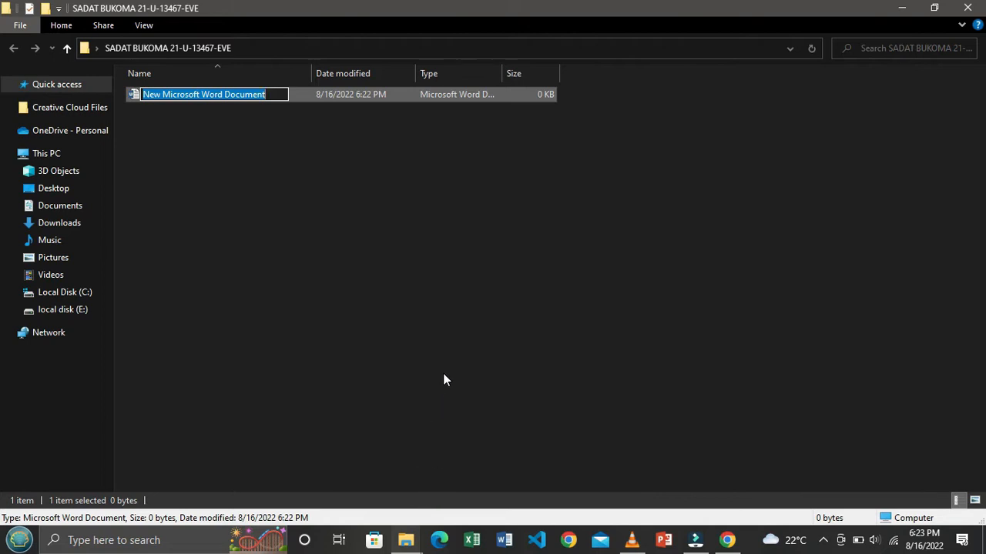
pyautogui.write('M')
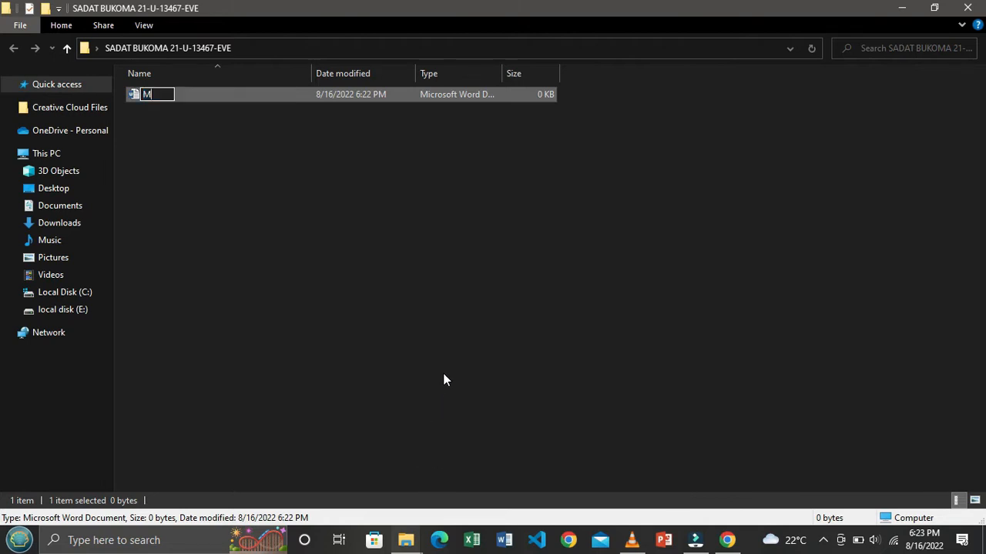
pyautogui.write('Y PRO')
pyautogui.press('BackSpace')
pyautogui.press('BackSpace')
pyautogui.press('BackSpace')
pyautogui.press('BackSpace')
pyautogui.press('BackSpace')
pyautogui.press('BackSpace')
pyautogui.write('FILES')
pyautogui.press('Return')
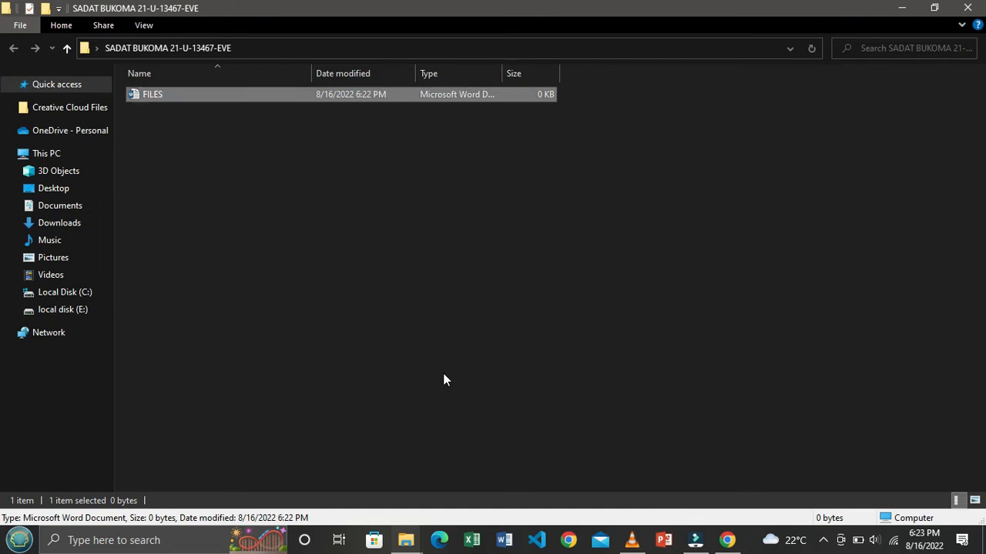
pyautogui.doubleClick(370, 94)
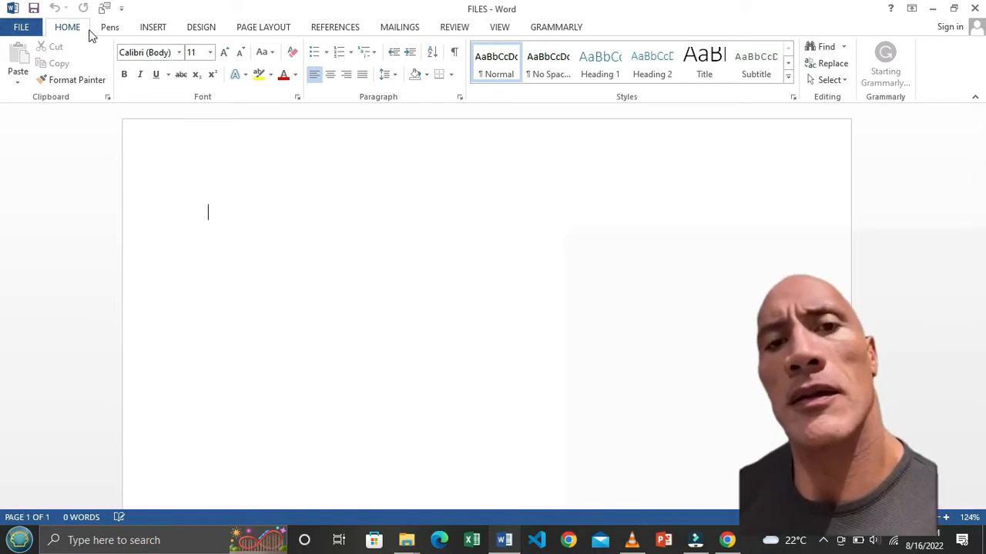
pyautogui.click(157, 29)
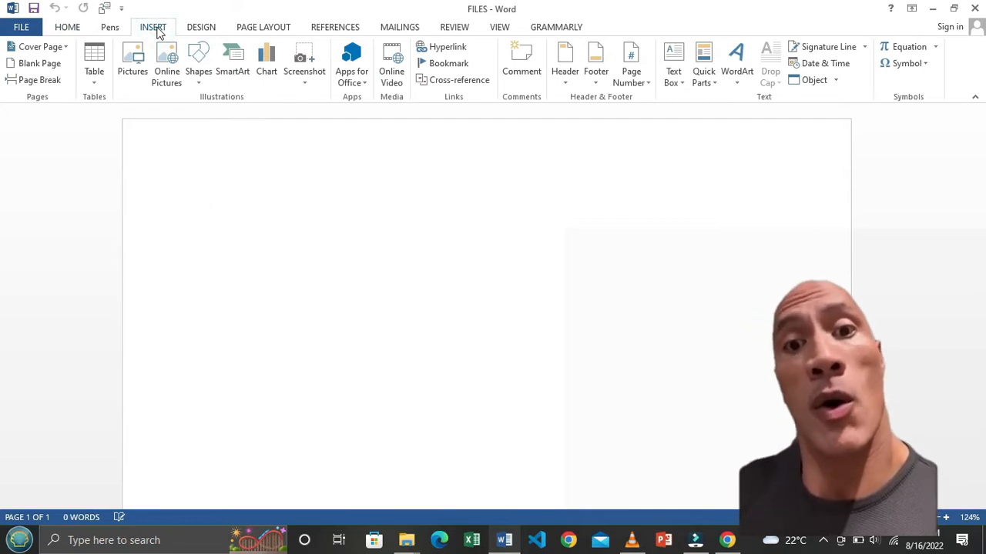
pyautogui.click(203, 29)
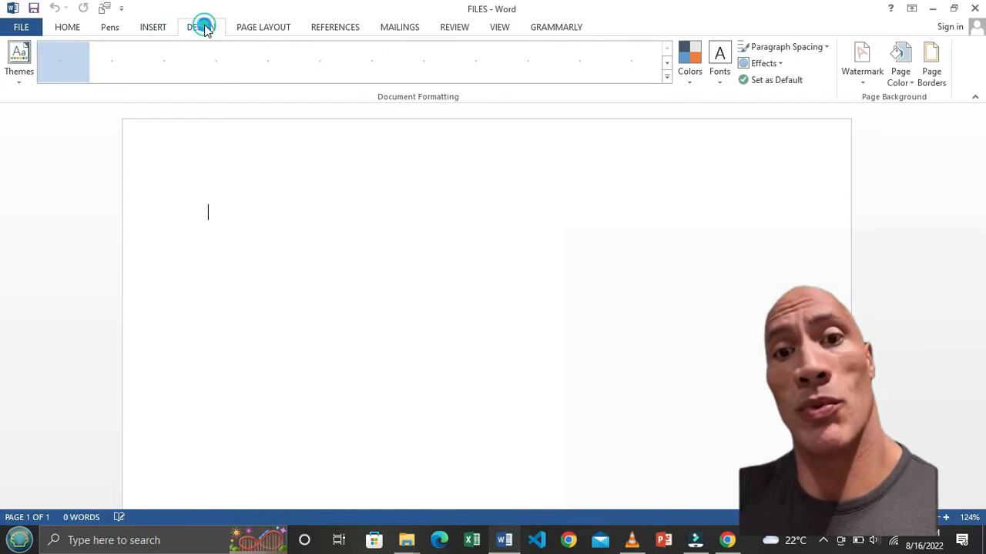
pyautogui.click(264, 28)
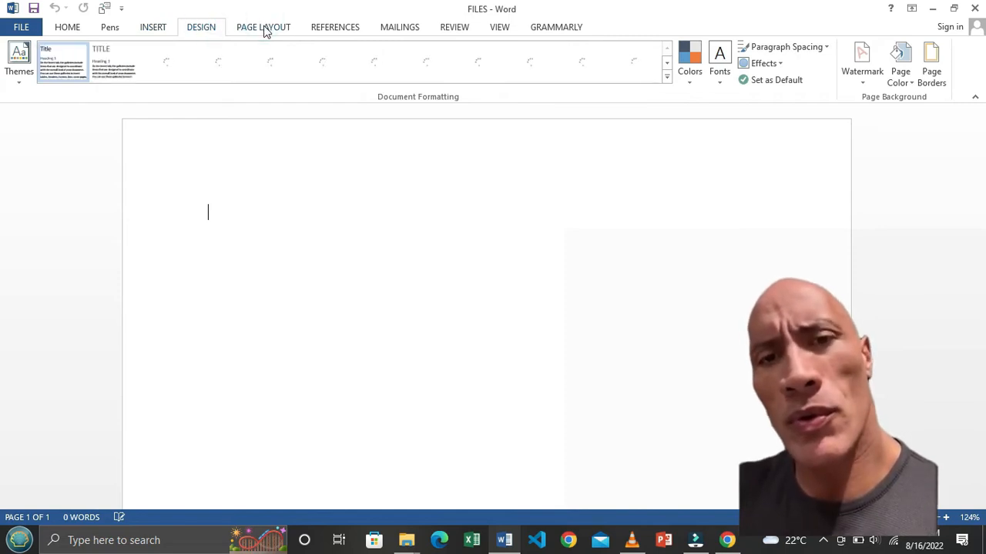
pyautogui.click(339, 30)
pyautogui.click(405, 27)
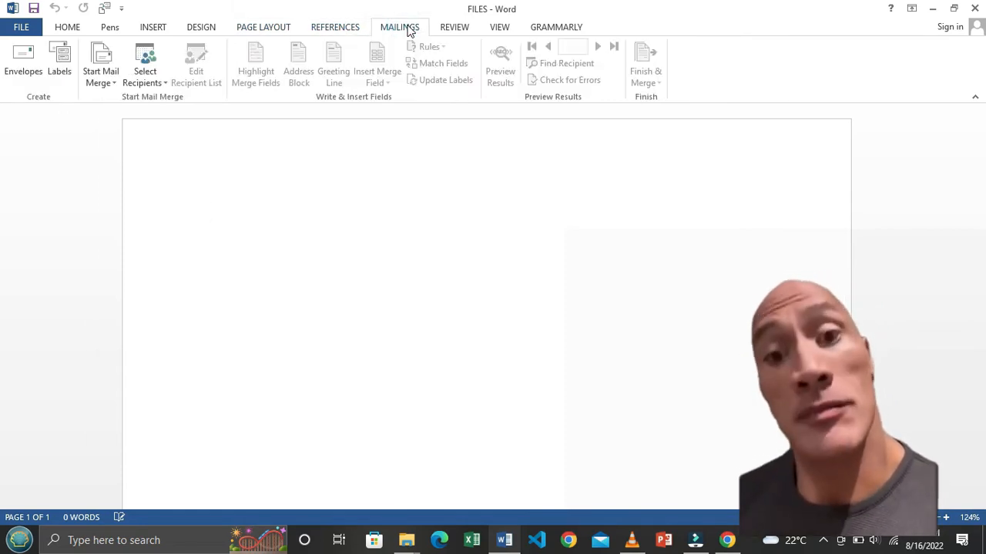
pyautogui.click(465, 29)
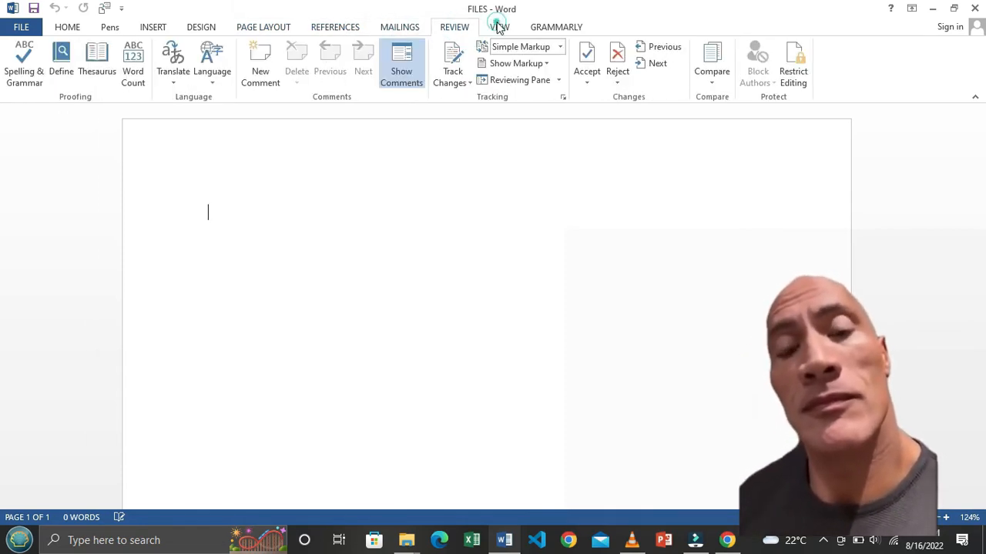
pyautogui.click(499, 27)
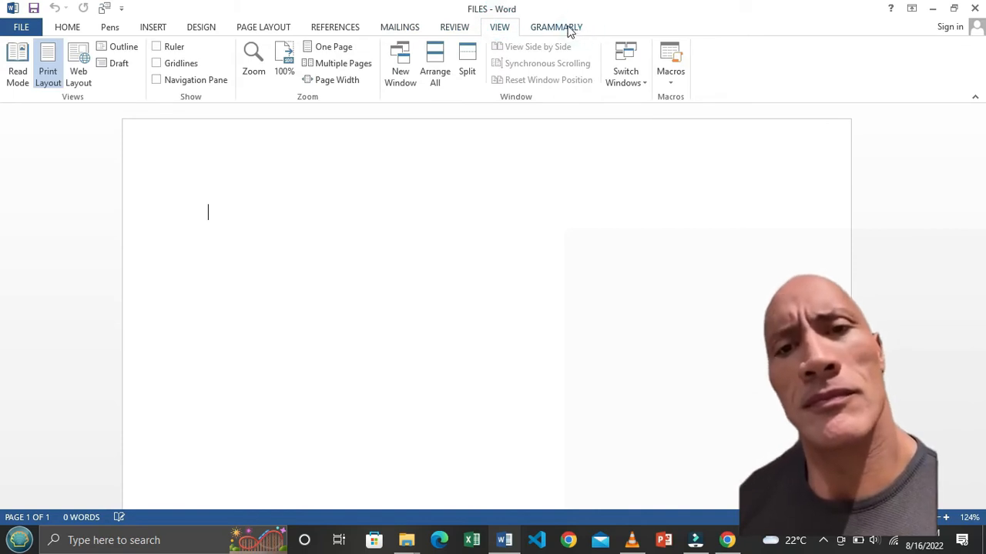
pyautogui.click(570, 30)
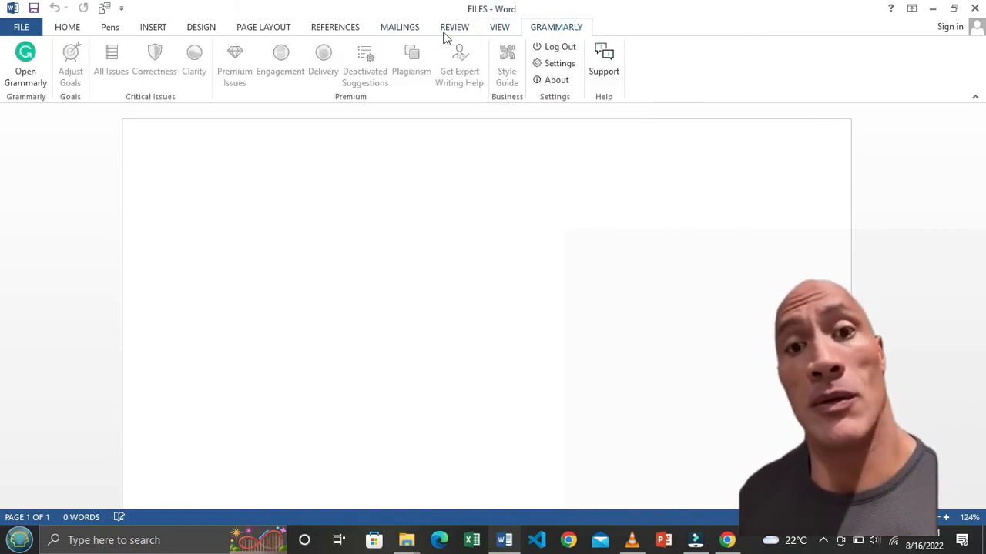
pyautogui.click(61, 28)
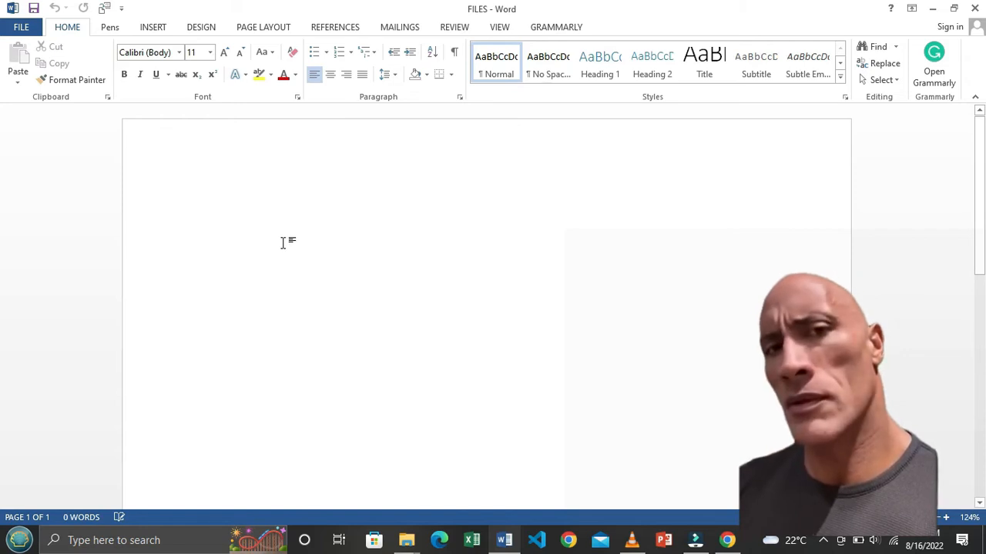
pyautogui.write('LO')
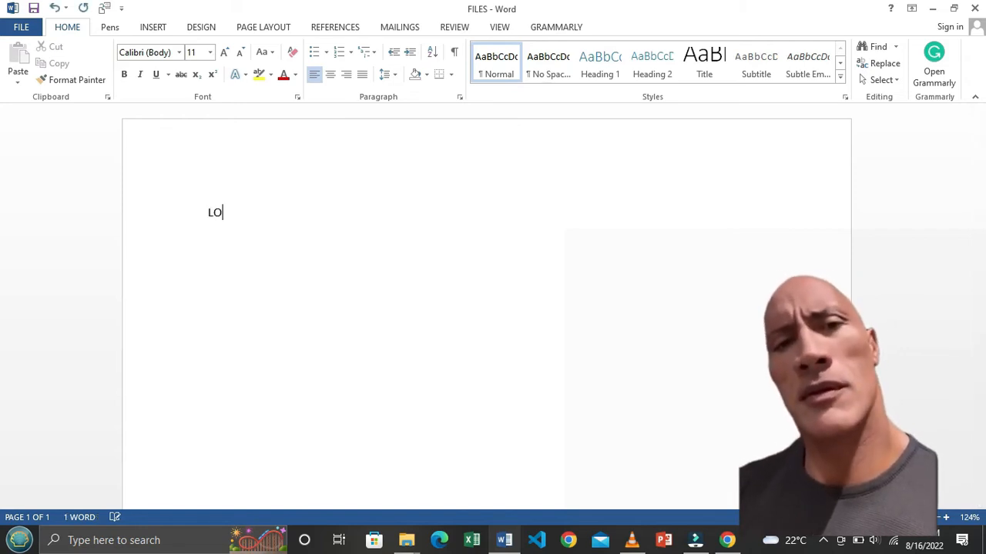
pyautogui.write('REM')
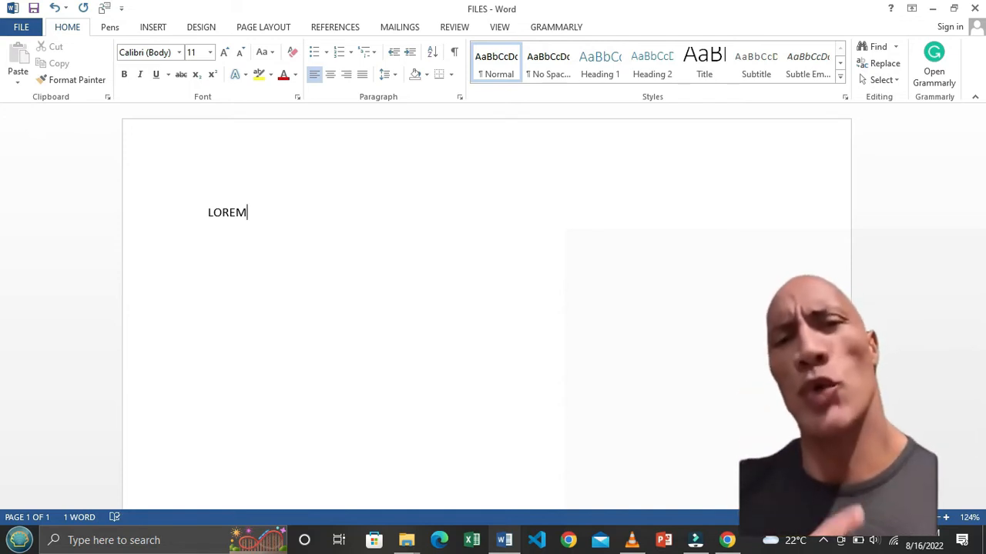
pyautogui.write('=(')
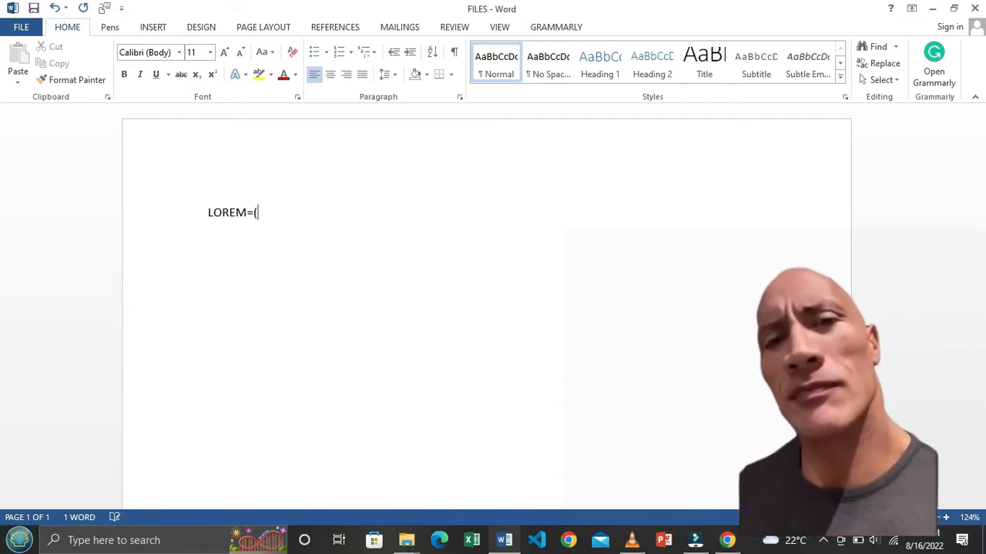
pyautogui.write('20)')
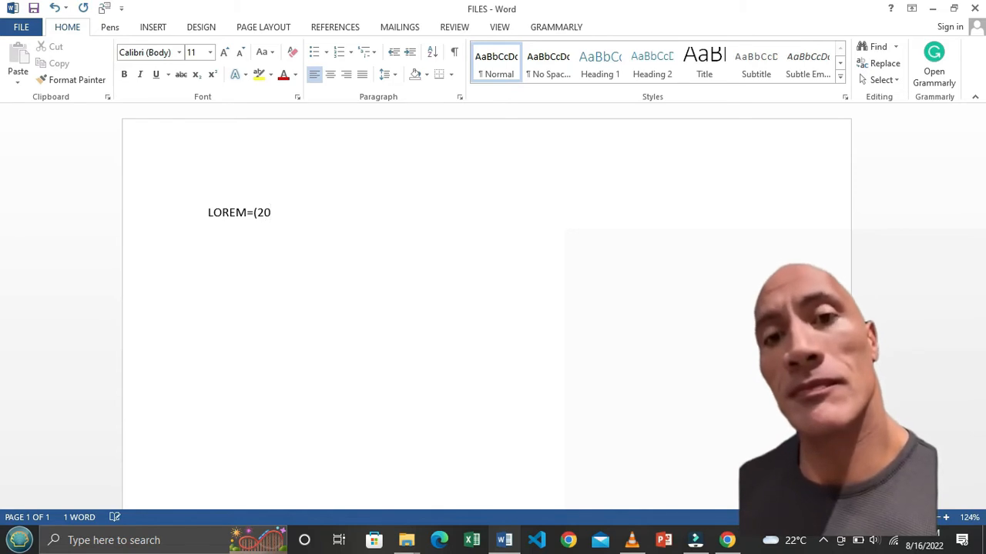
pyautogui.press('Return')
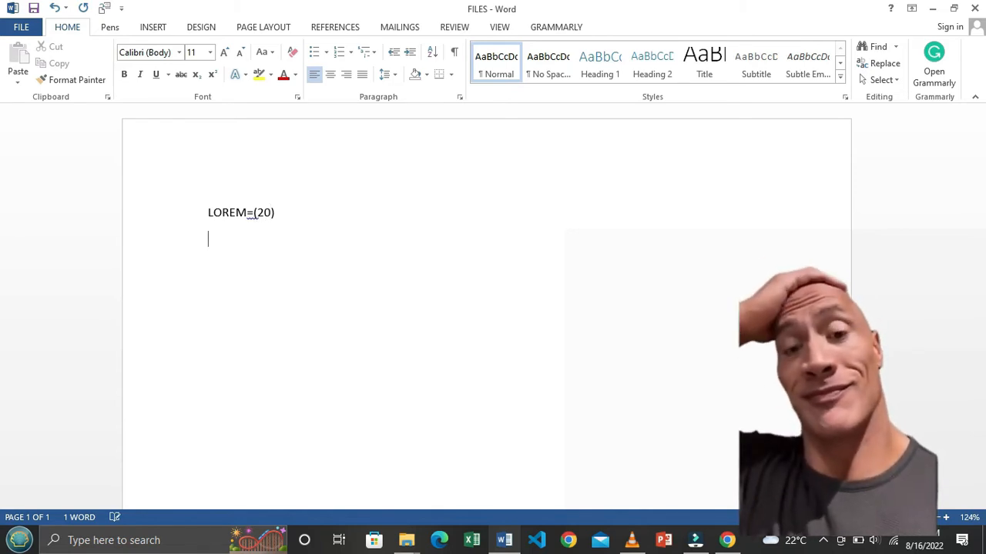
pyautogui.press('BackSpace')
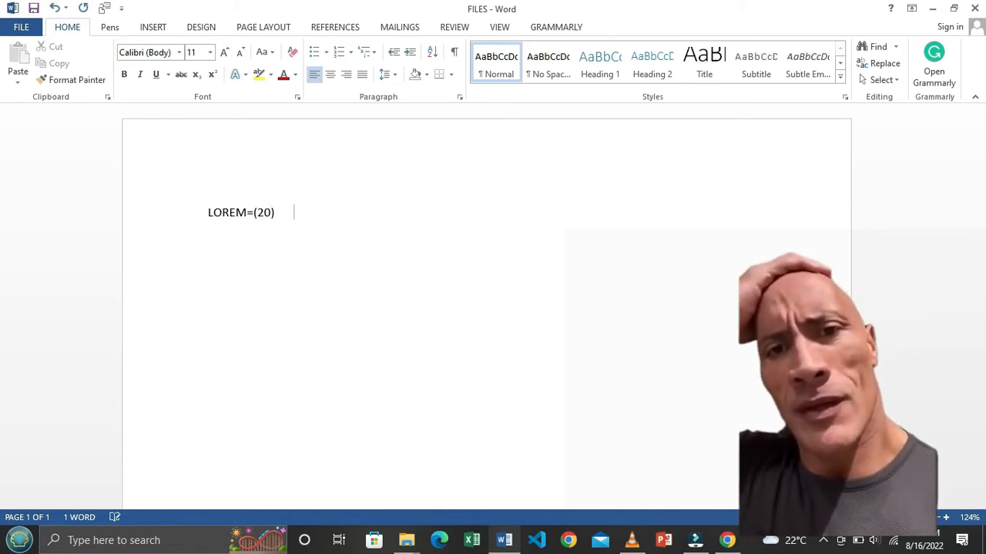
pyautogui.press('BackSpace')
pyautogui.press('BackSpace')
pyautogui.press('BackSpace')
pyautogui.press('BackSpace')
pyautogui.press('BackSpace')
pyautogui.press('BackSpace')
pyautogui.press('BackSpace')
pyautogui.press('BackSpace')
pyautogui.press('BackSpace')
pyautogui.press('BackSpace')
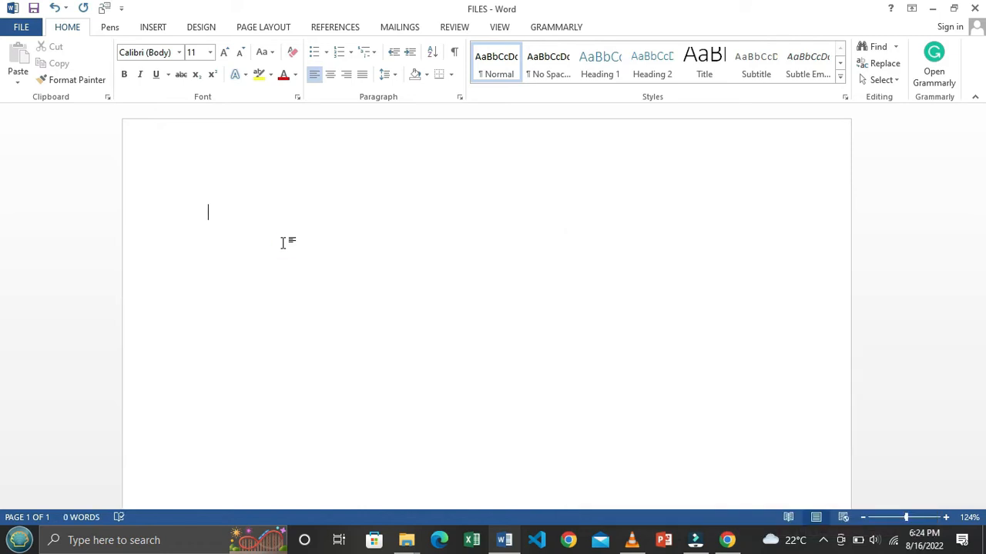
pyautogui.write('My first word class')
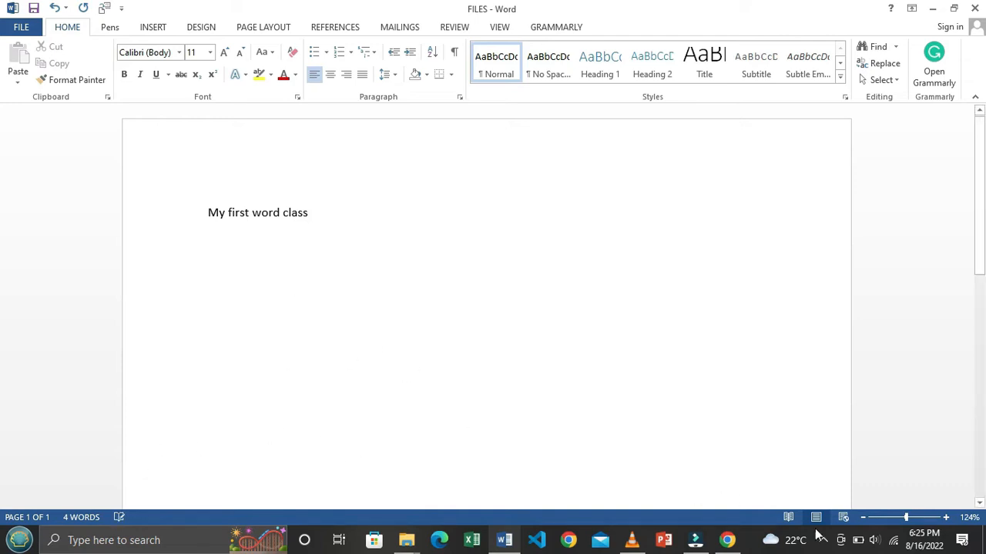
# Step: Zoom in and set the line 'My first word class' in Bookman Old Style
pyautogui.click(947, 518)
pyautogui.click(948, 518)
pyautogui.click(947, 518)
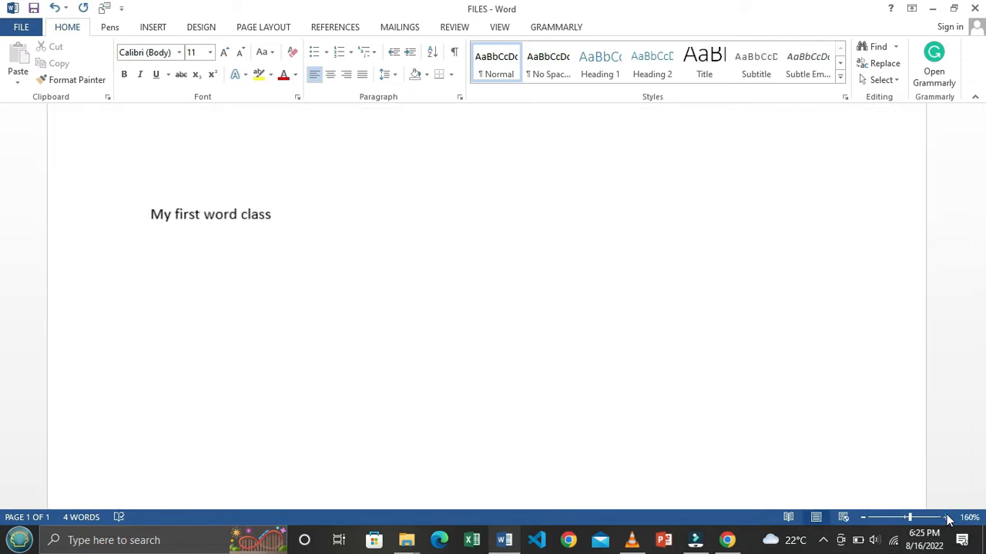
pyautogui.click(947, 519)
pyautogui.click(947, 518)
pyautogui.click(947, 519)
pyautogui.click(948, 518)
pyautogui.click(947, 518)
pyautogui.click(947, 518)
pyautogui.click(947, 518)
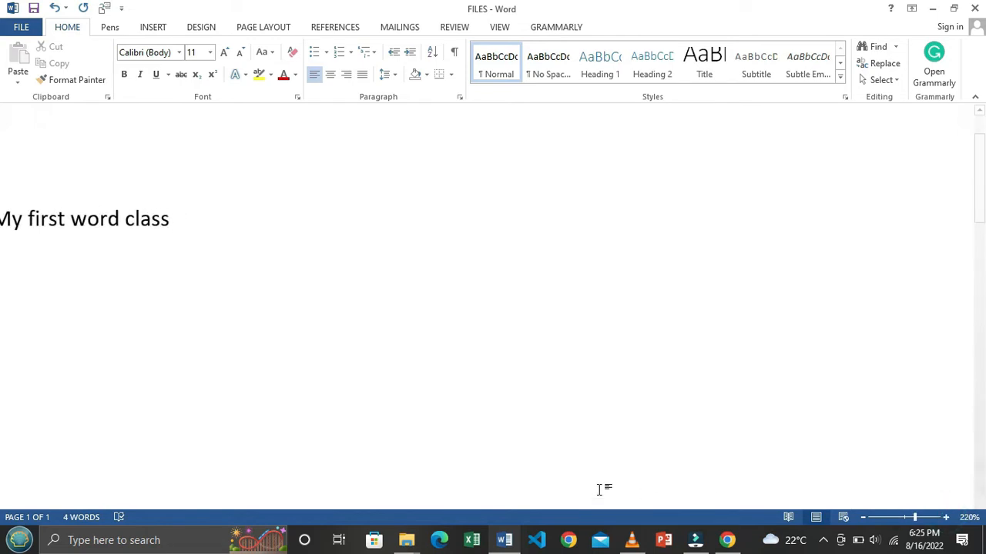
pyautogui.moveTo(622, 503); pyautogui.dragTo(479, 499)
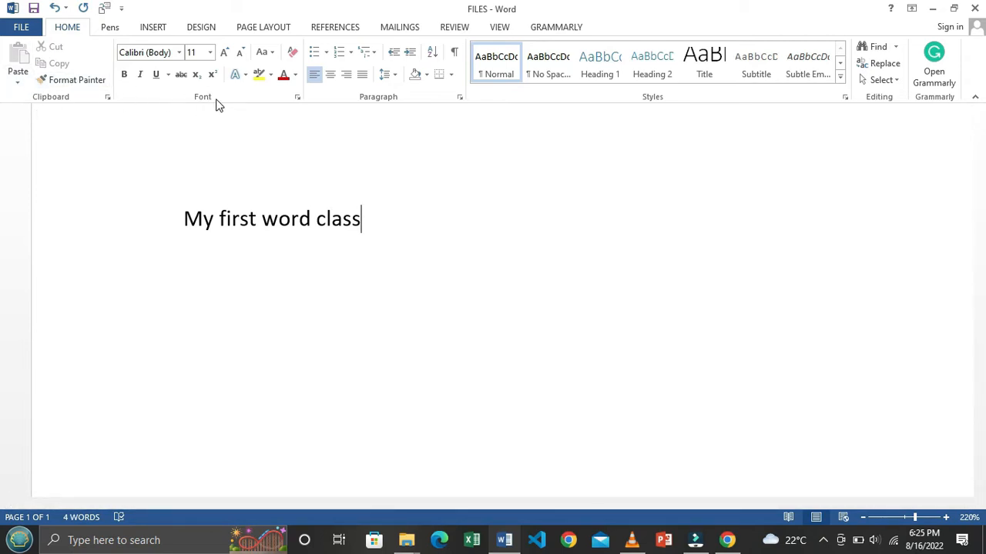
pyautogui.moveTo(181, 215); pyautogui.dragTo(398, 213)
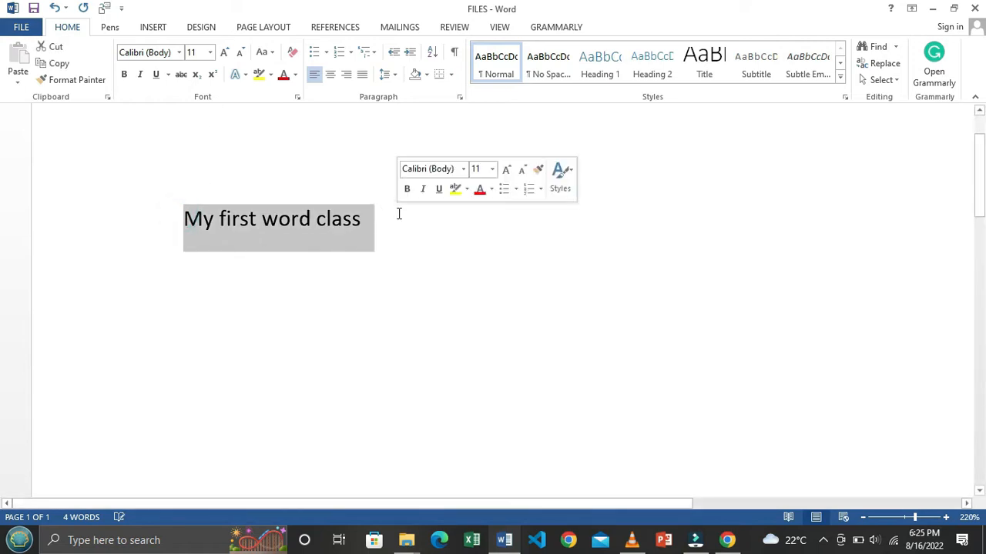
pyautogui.click(179, 53)
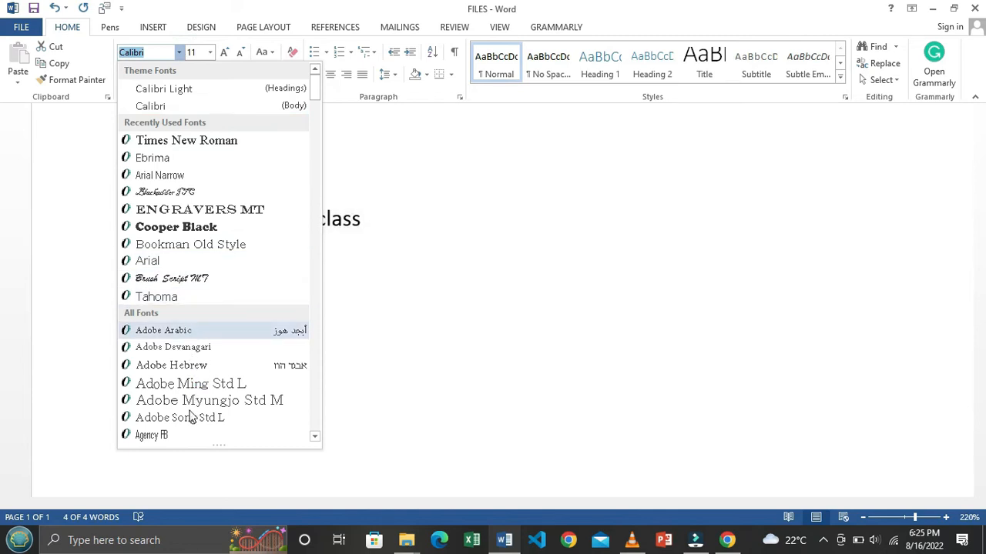
pyautogui.click(197, 248)
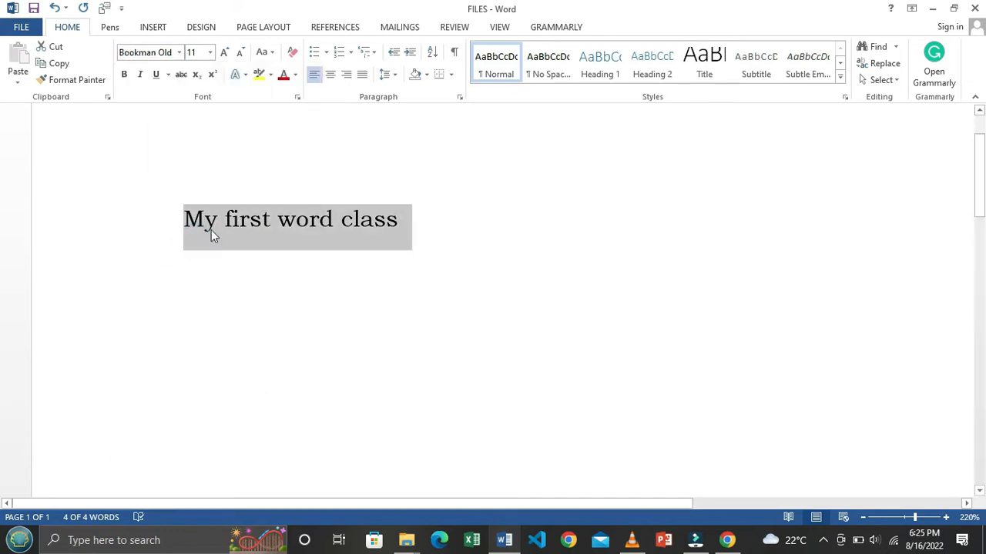
pyautogui.click(232, 221)
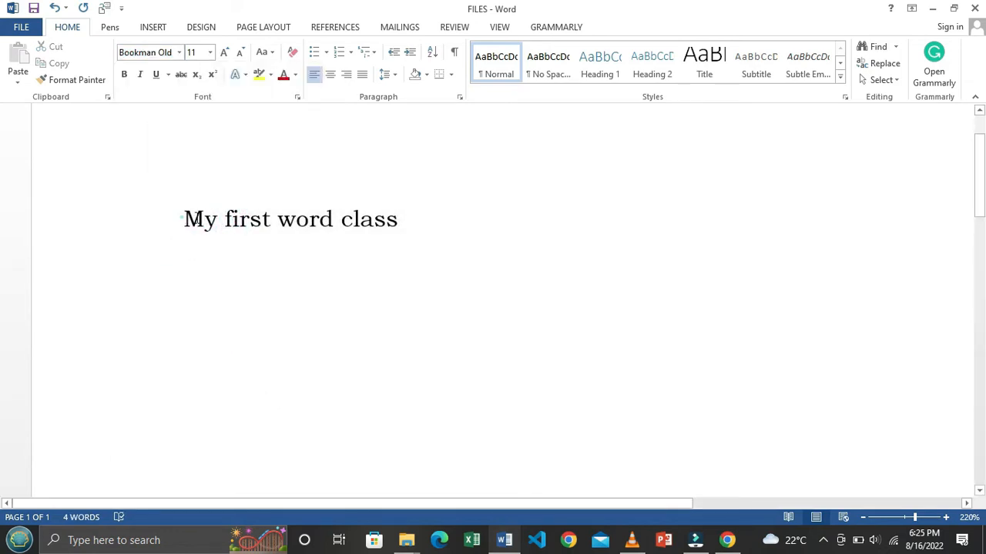
# Step: Reselect the line and change its font to Engravers MT, then to Arial
pyautogui.moveTo(182, 219); pyautogui.dragTo(398, 220)
pyautogui.click(231, 221)
pyautogui.click(185, 221)
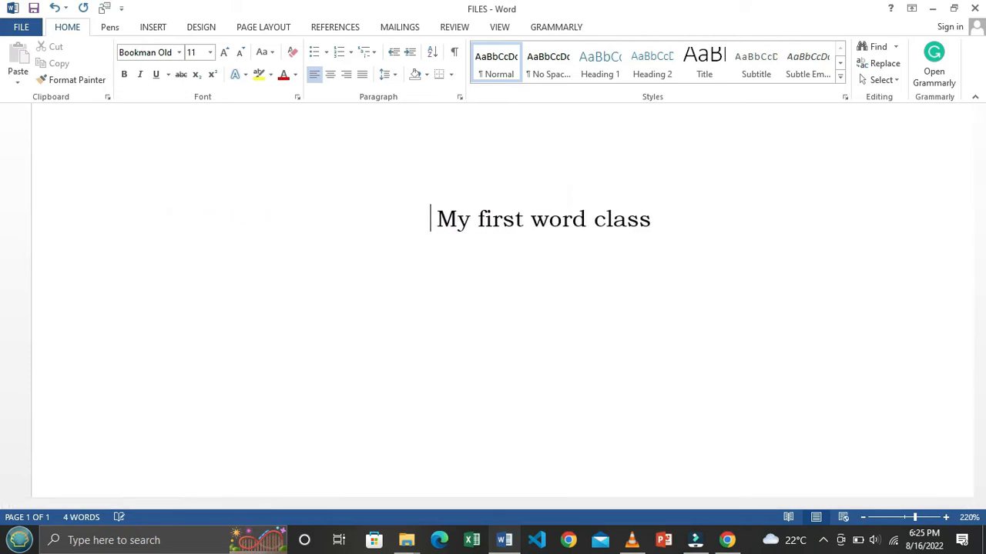
pyautogui.moveTo(489, 210); pyautogui.dragTo(763, 218)
pyautogui.click(178, 52)
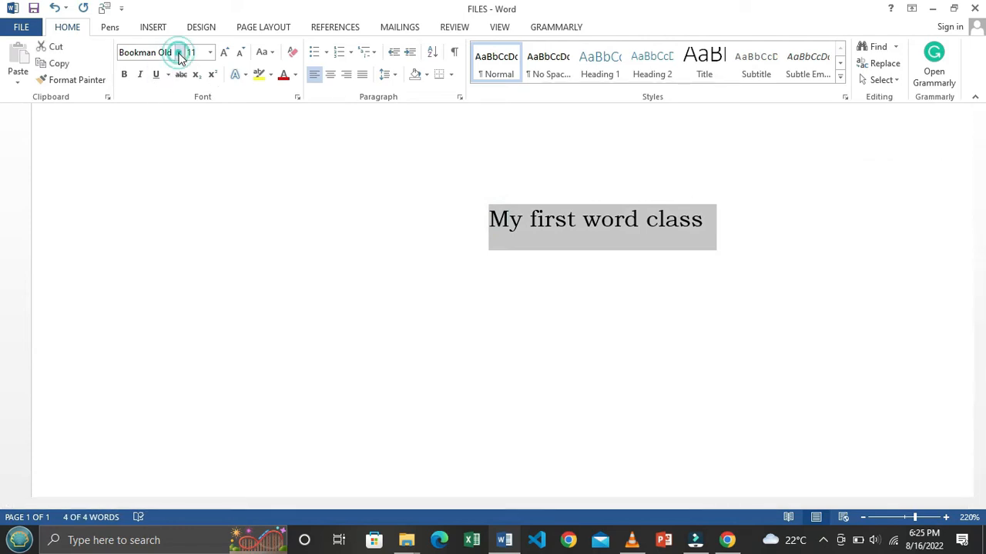
pyautogui.click(178, 52)
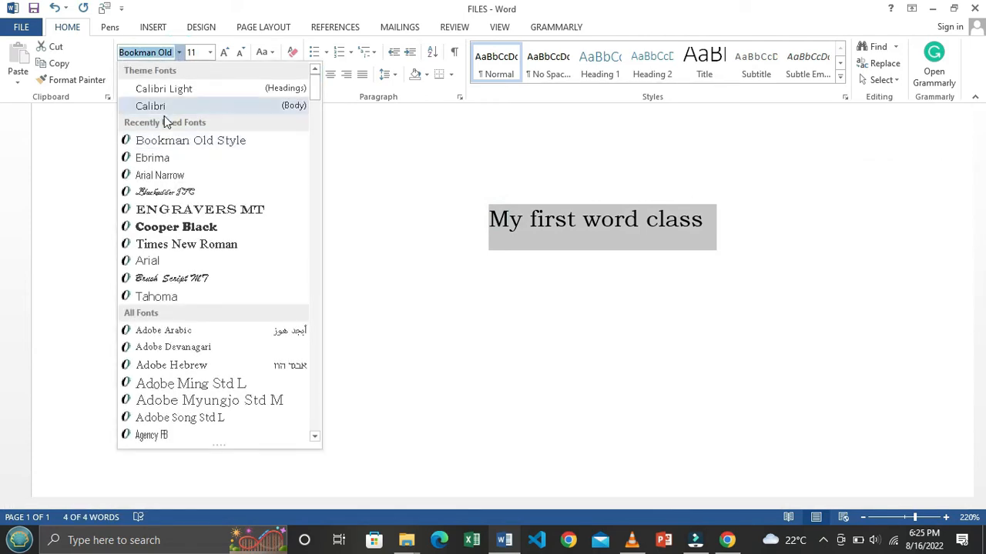
pyautogui.click(200, 211)
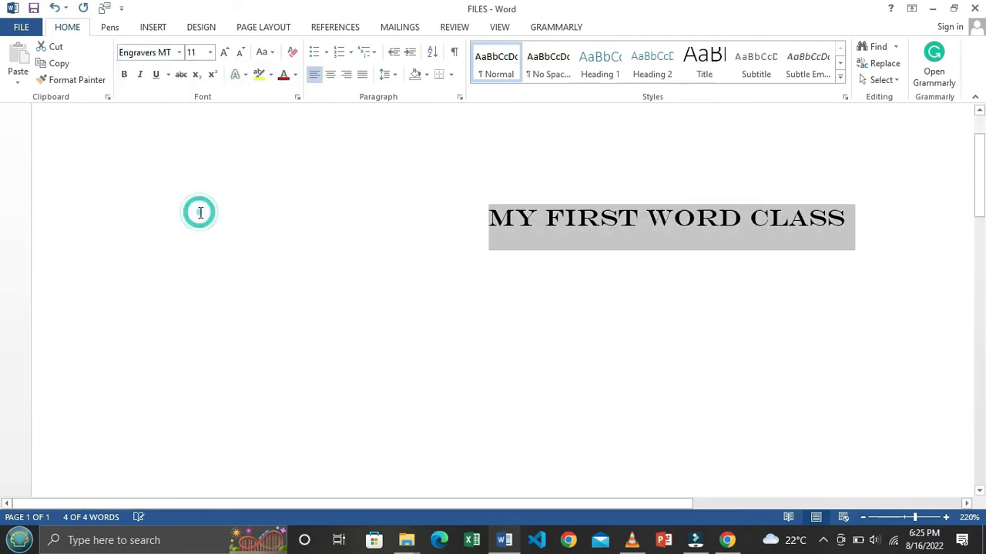
pyautogui.click(179, 53)
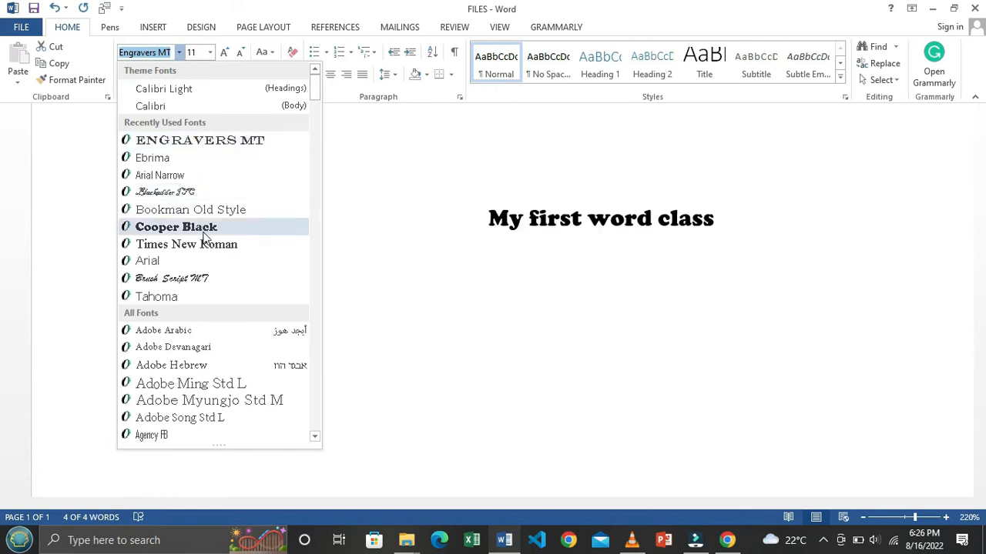
pyautogui.click(197, 266)
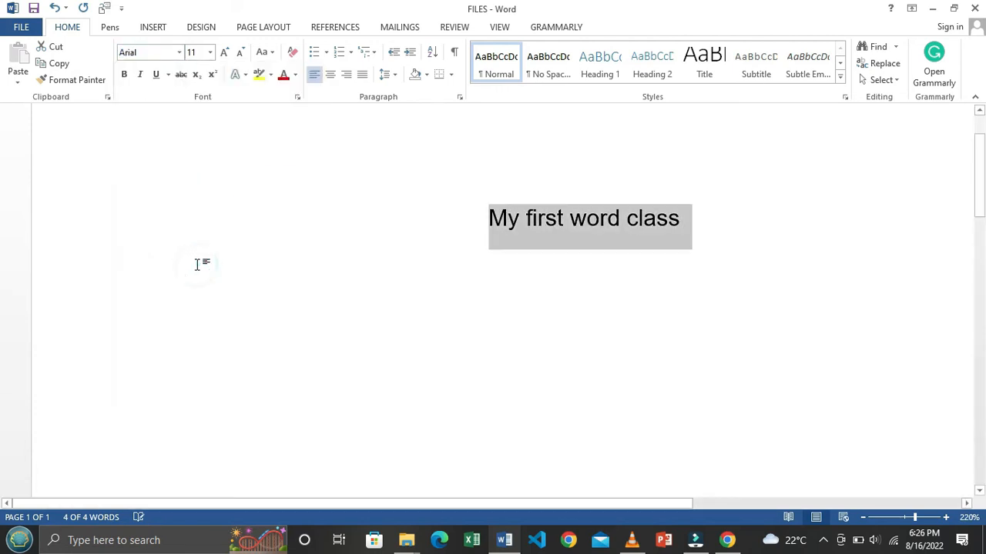
# Step: Try font size 16 on the heading, then 20
pyautogui.click(210, 52)
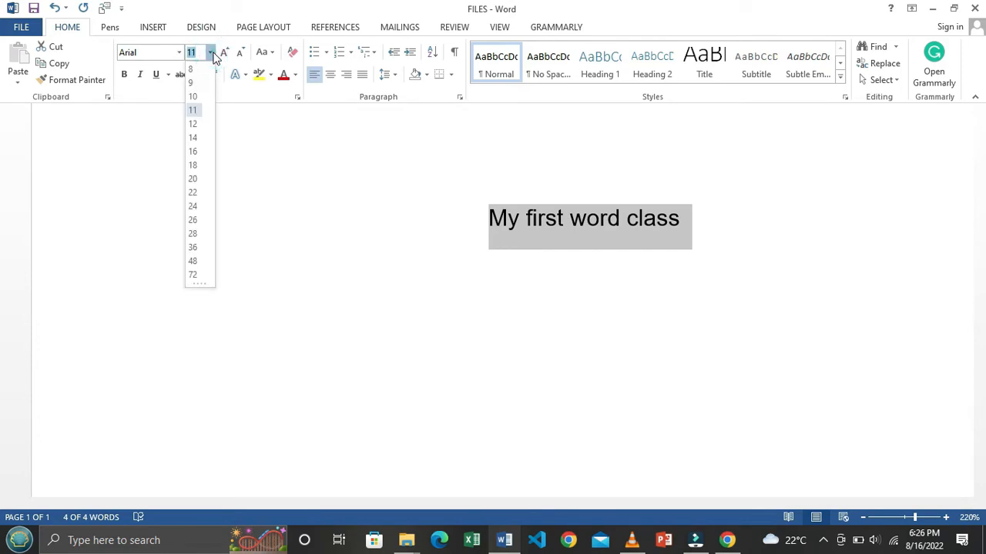
pyautogui.click(194, 152)
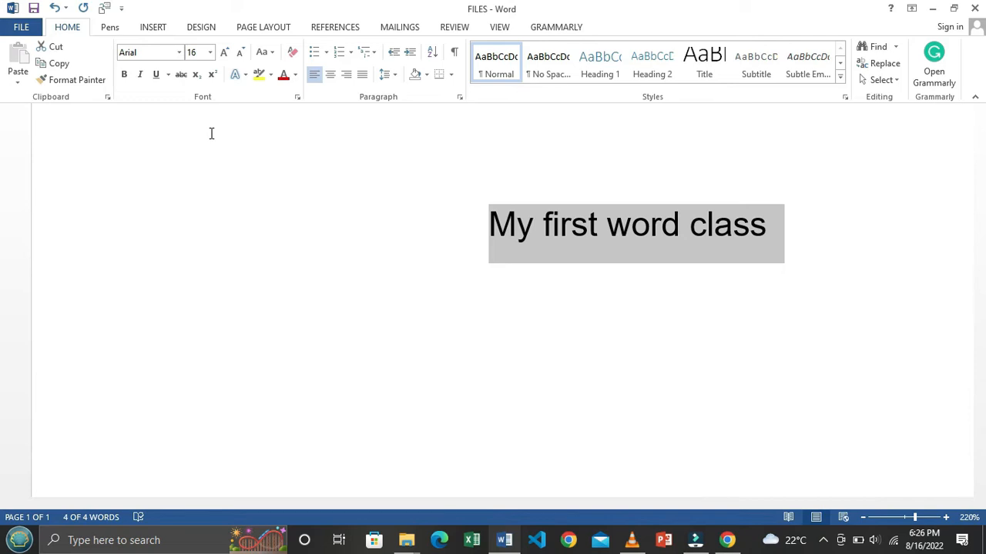
pyautogui.click(211, 53)
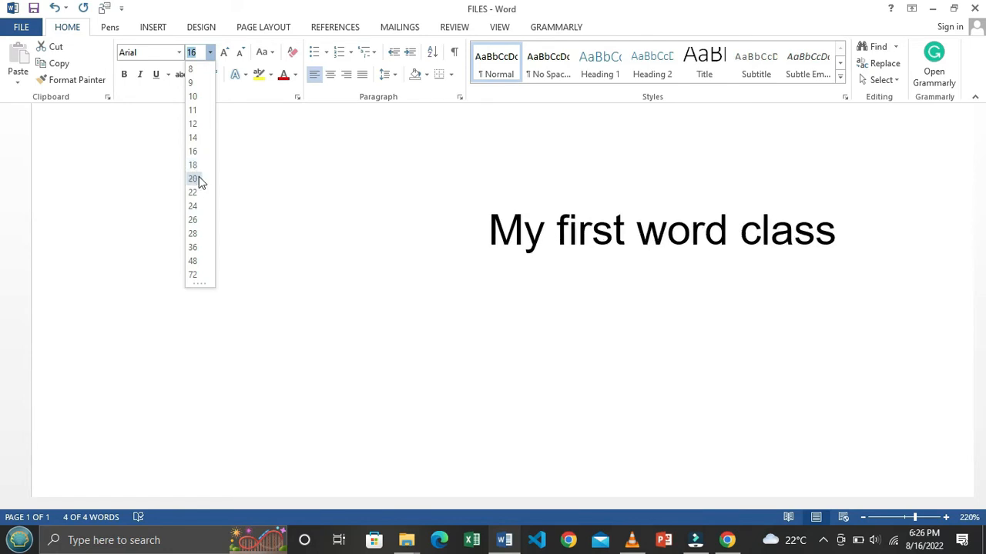
pyautogui.click(194, 179)
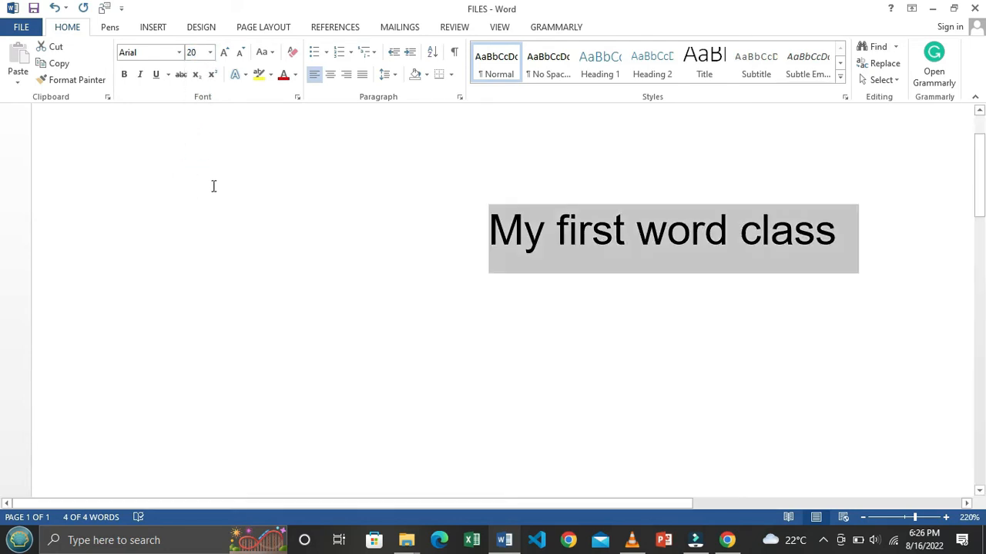
pyautogui.click(216, 181)
# Step: Reselect the whole heading and set it to 18 pt
pyautogui.moveTo(477, 218); pyautogui.dragTo(773, 231)
pyautogui.click(676, 242)
pyautogui.moveTo(486, 218); pyautogui.dragTo(838, 231)
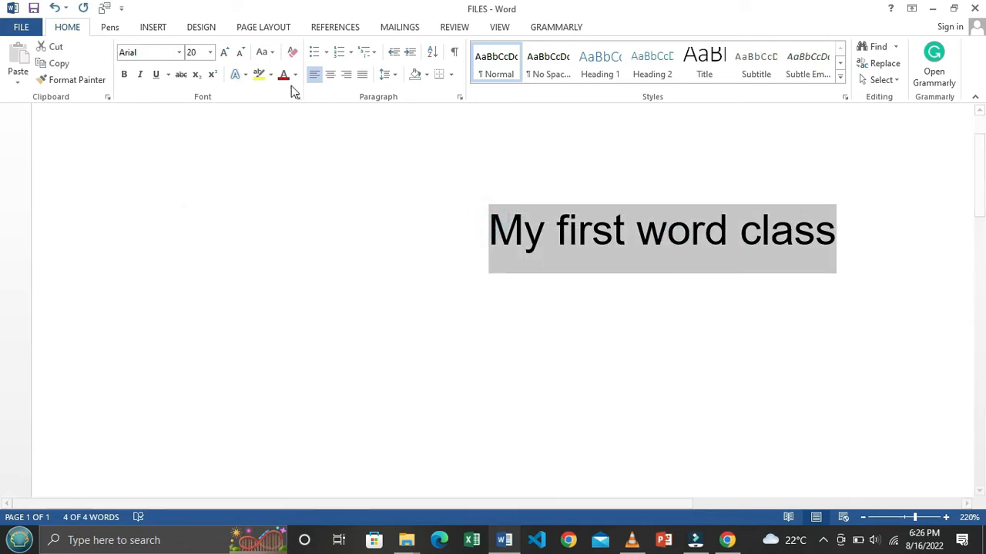
pyautogui.click(210, 51)
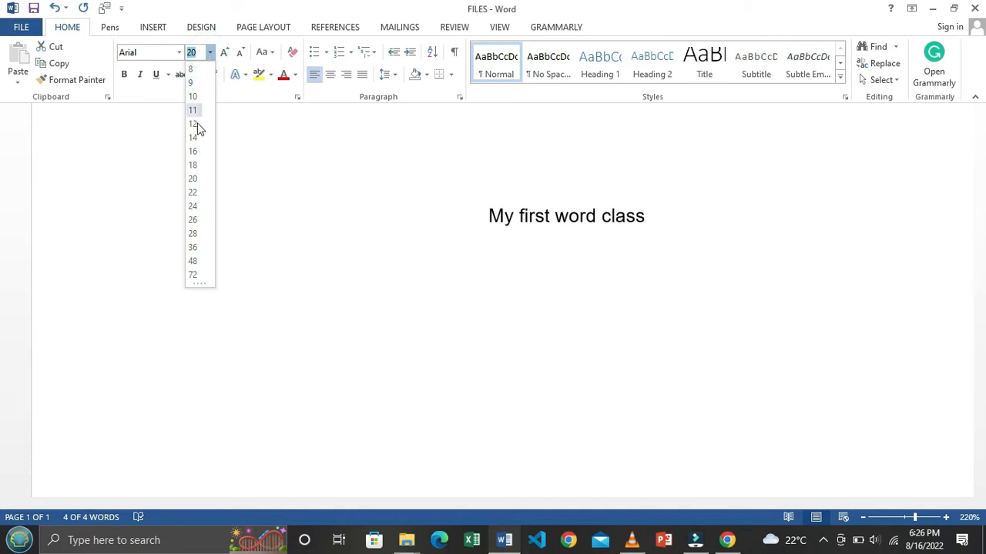
pyautogui.click(195, 165)
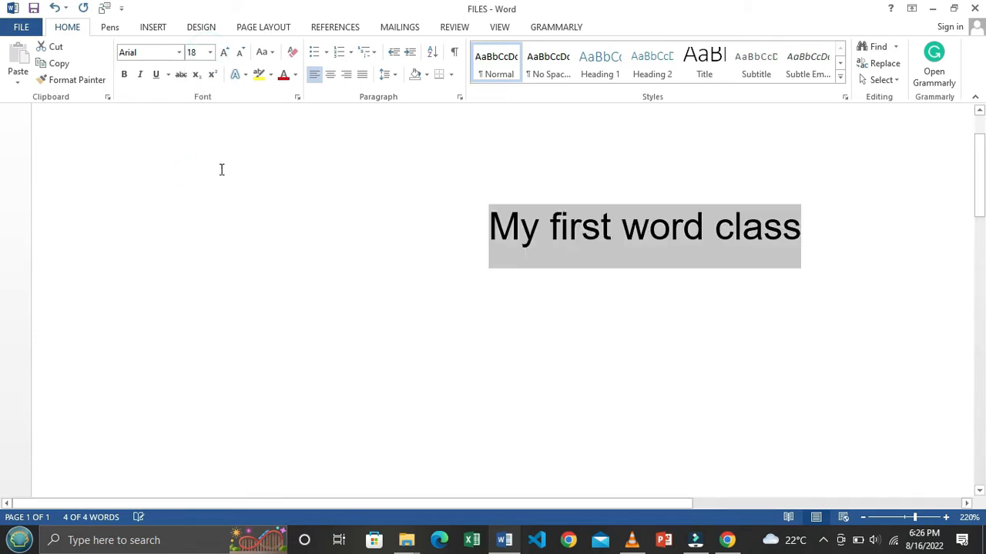
pyautogui.click(125, 74)
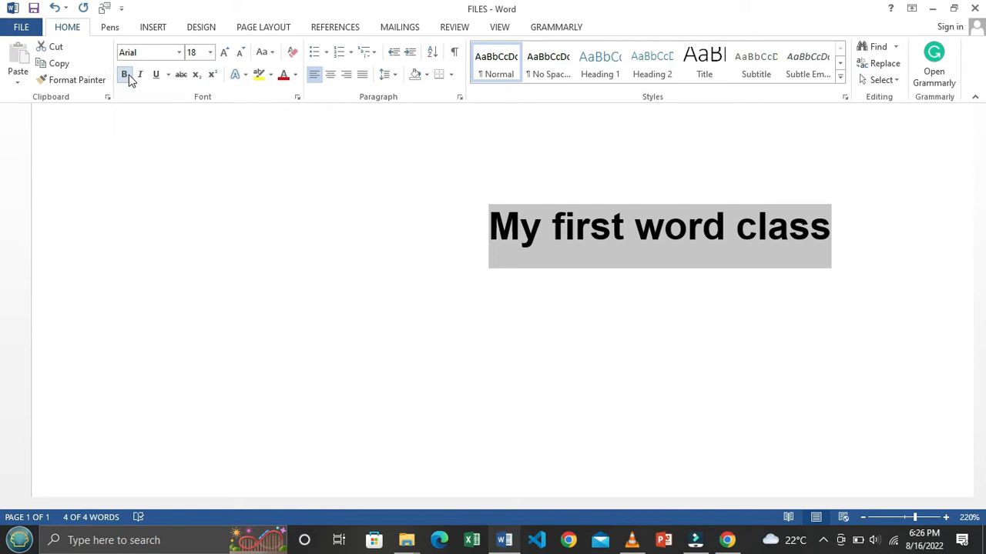
pyautogui.click(126, 74)
pyautogui.click(125, 74)
pyautogui.click(128, 76)
pyautogui.click(128, 76)
pyautogui.click(125, 75)
pyautogui.click(126, 75)
pyautogui.click(126, 76)
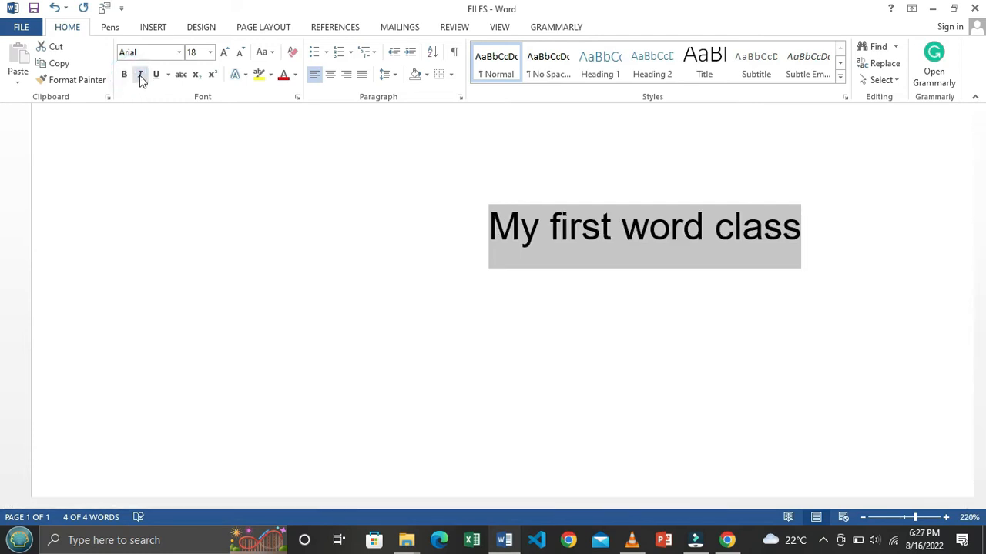
pyautogui.click(141, 75)
pyautogui.click(141, 75)
pyautogui.click(141, 77)
pyautogui.click(141, 76)
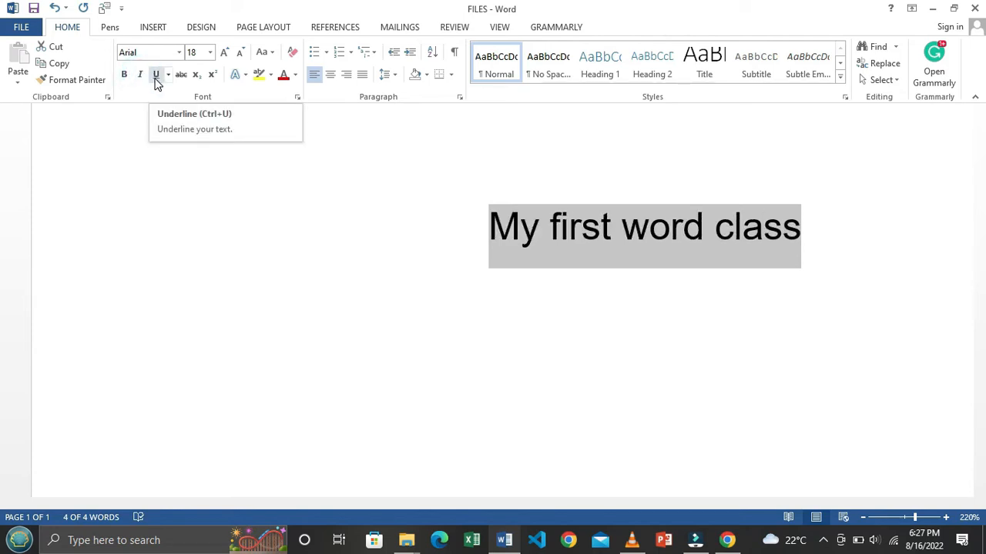
pyautogui.click(157, 75)
pyautogui.click(156, 75)
pyautogui.click(156, 74)
pyautogui.click(156, 76)
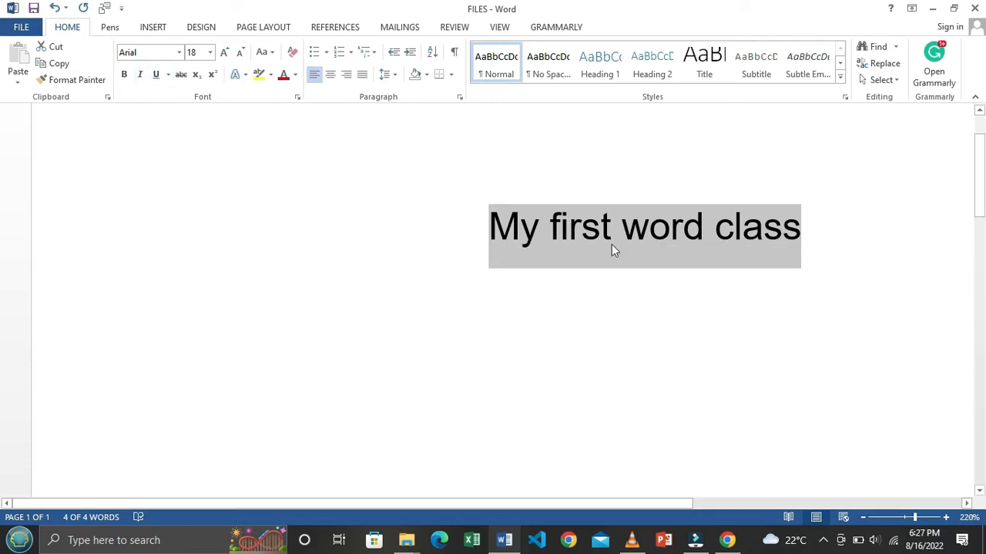
pyautogui.click(626, 271)
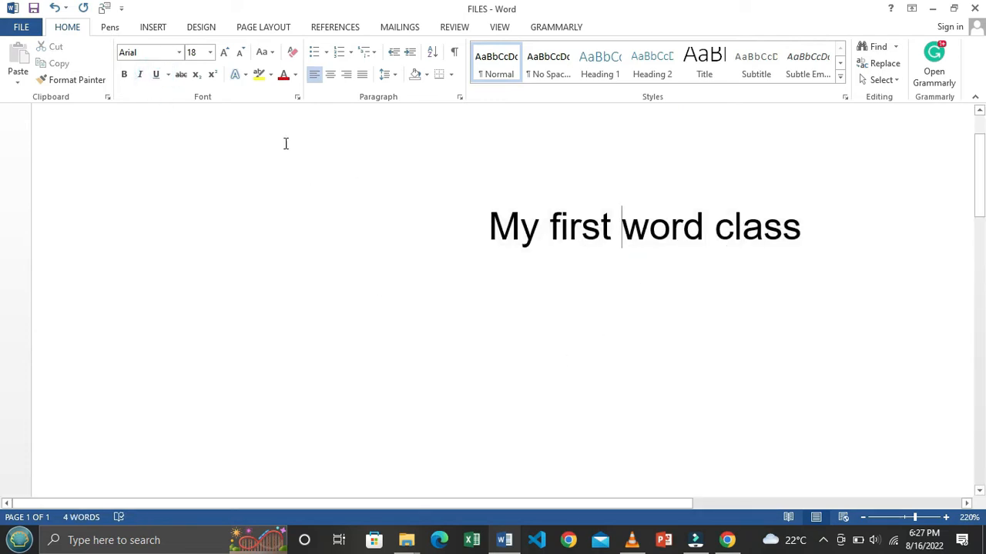
pyautogui.moveTo(488, 219); pyautogui.dragTo(808, 222)
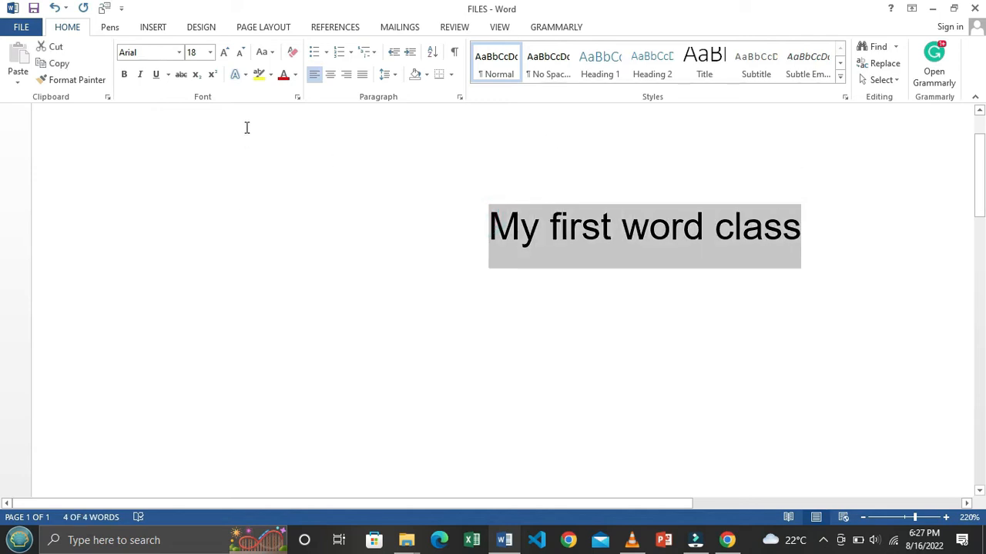
# Step: Enter 19 as the heading's font size
pyautogui.click(210, 53)
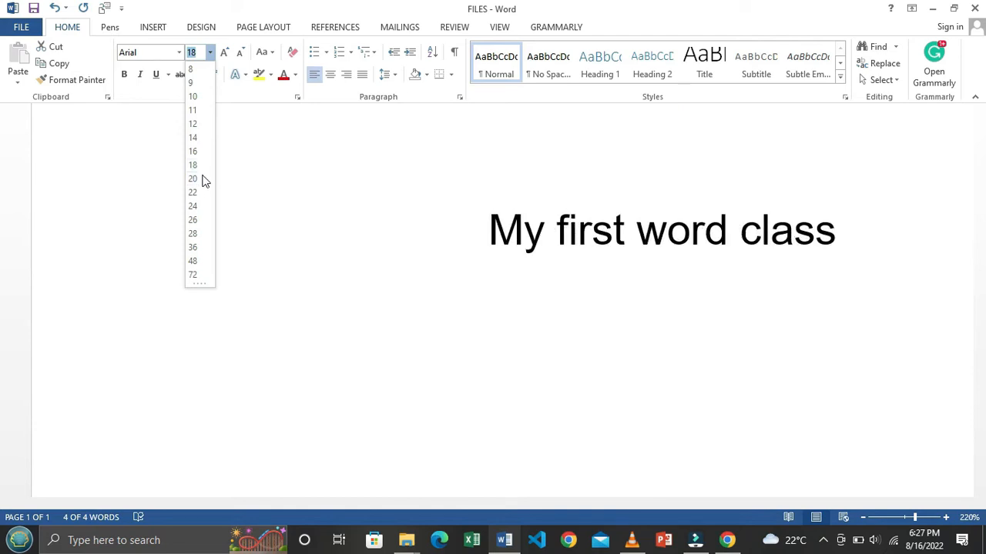
pyautogui.write('1')
pyautogui.press('Return')
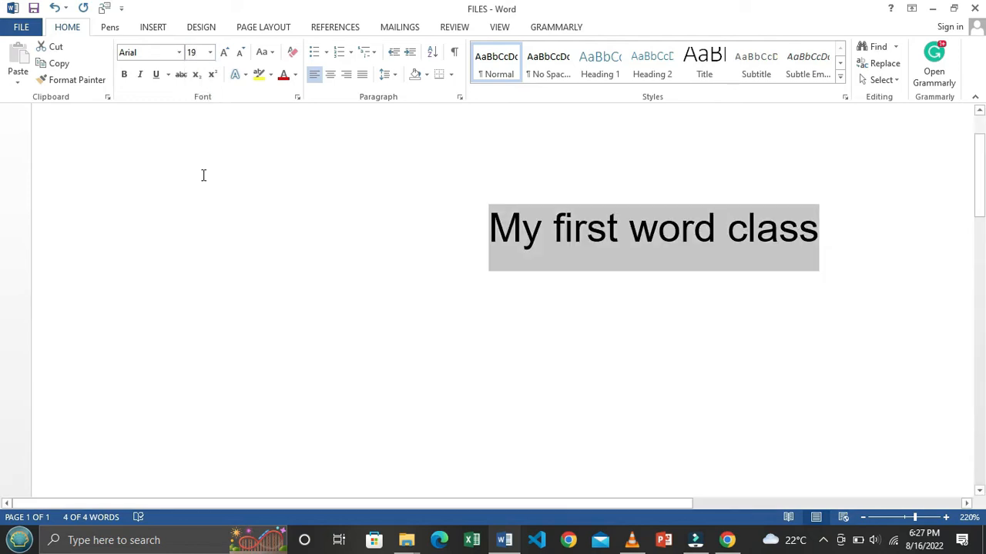
# Step: Highlight the heading in bright green, then switch the highlight to No Color
pyautogui.click(270, 77)
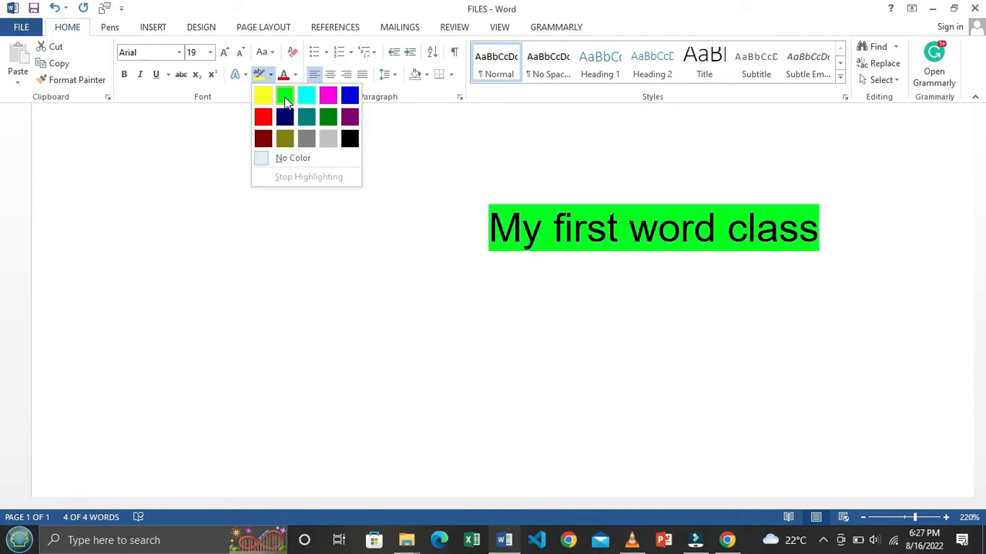
pyautogui.click(284, 96)
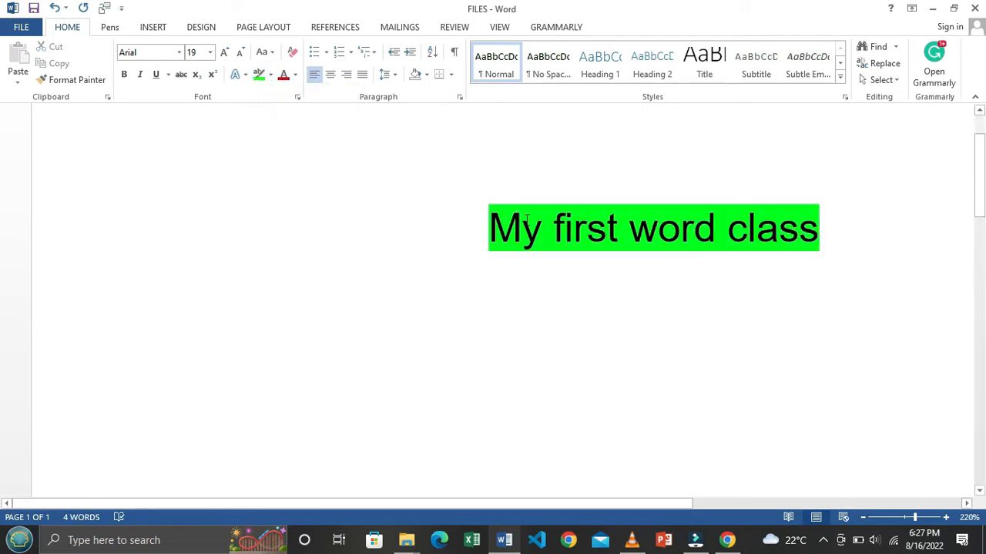
pyautogui.moveTo(489, 228); pyautogui.dragTo(828, 224)
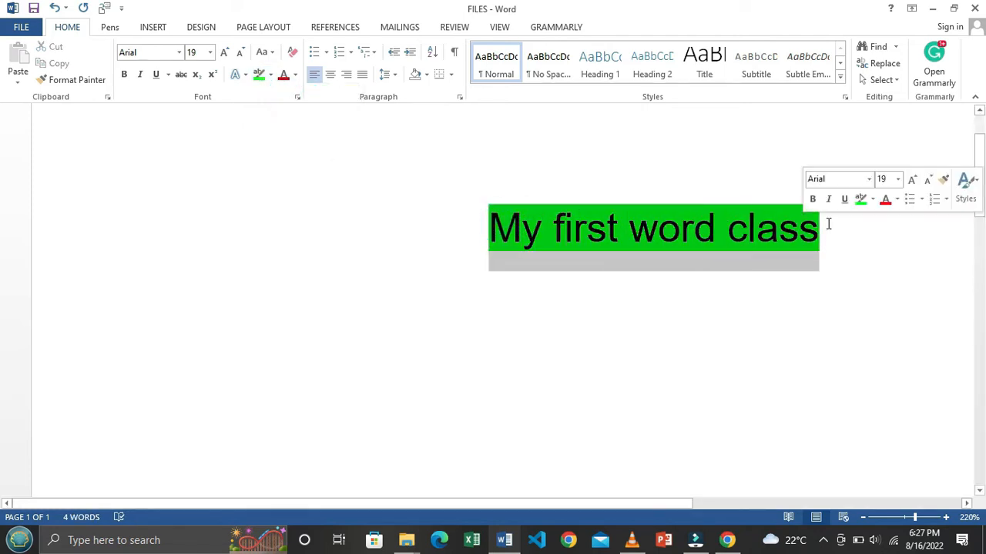
pyautogui.click(271, 75)
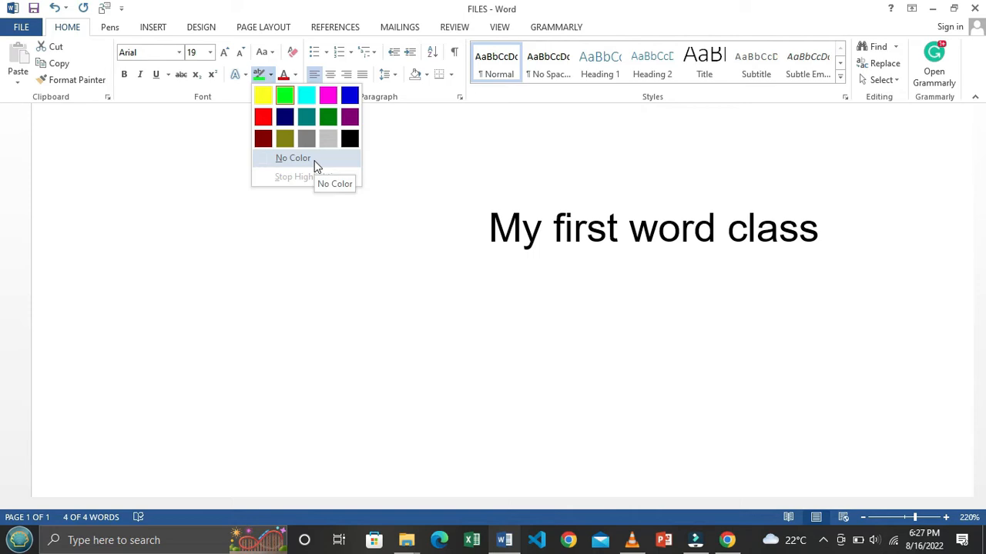
pyautogui.click(293, 158)
pyautogui.moveTo(488, 220); pyautogui.dragTo(841, 225)
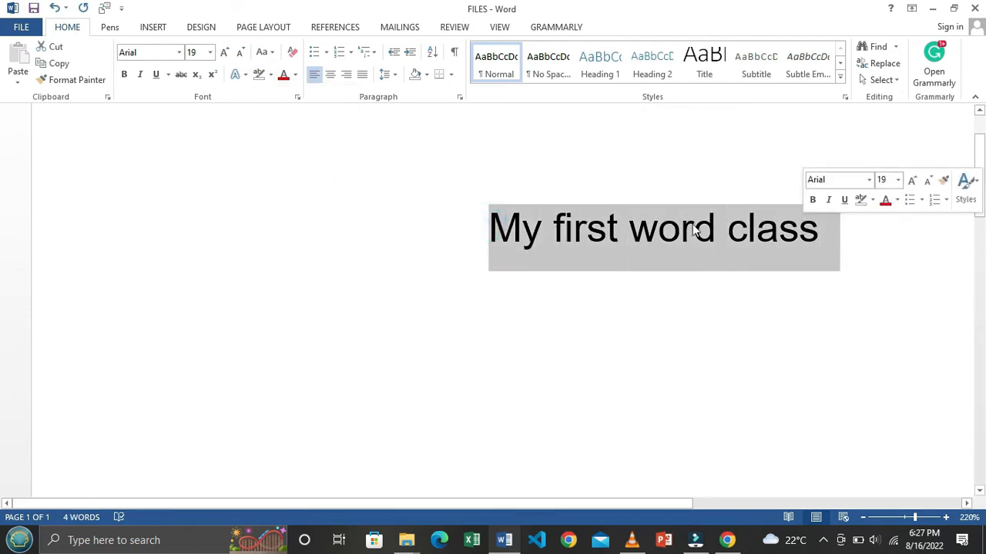
# Step: Apply Purple from Standard Colors as the heading's font colour
pyautogui.click(294, 77)
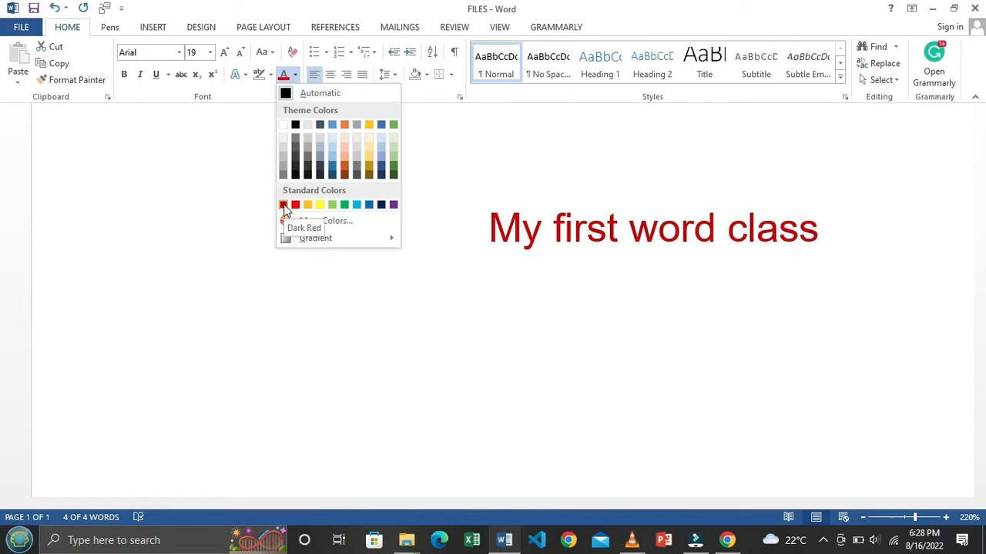
pyautogui.click(395, 205)
pyautogui.click(577, 231)
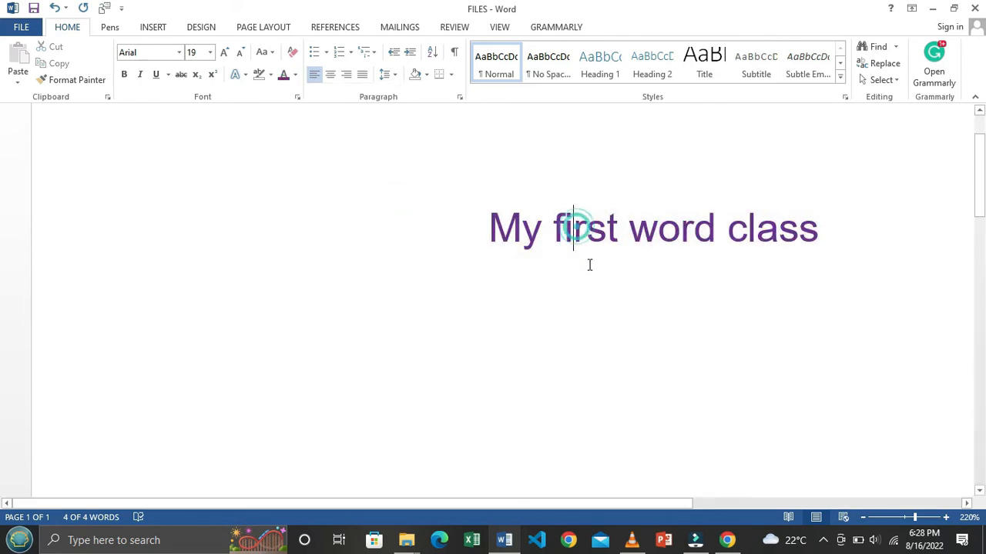
pyautogui.click(488, 226)
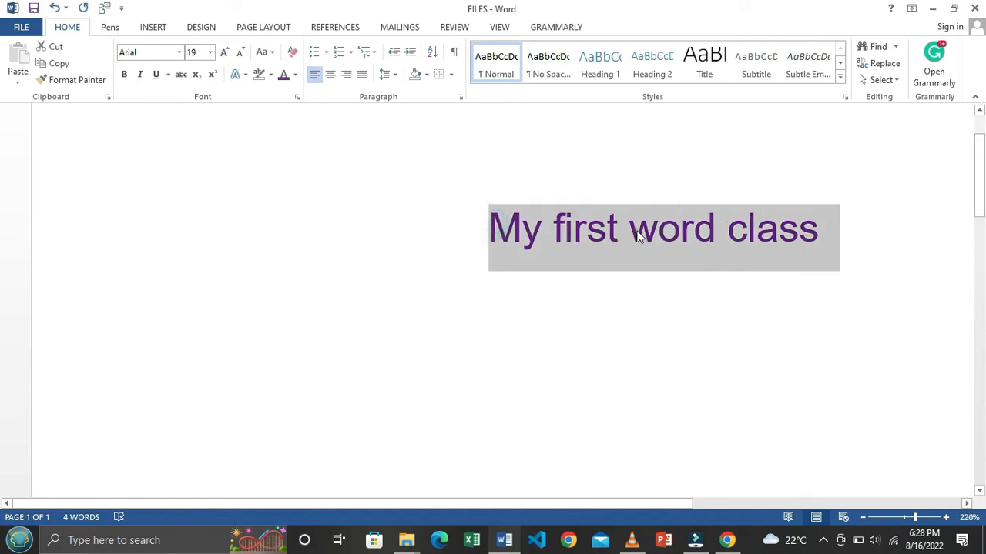
pyautogui.click(630, 231)
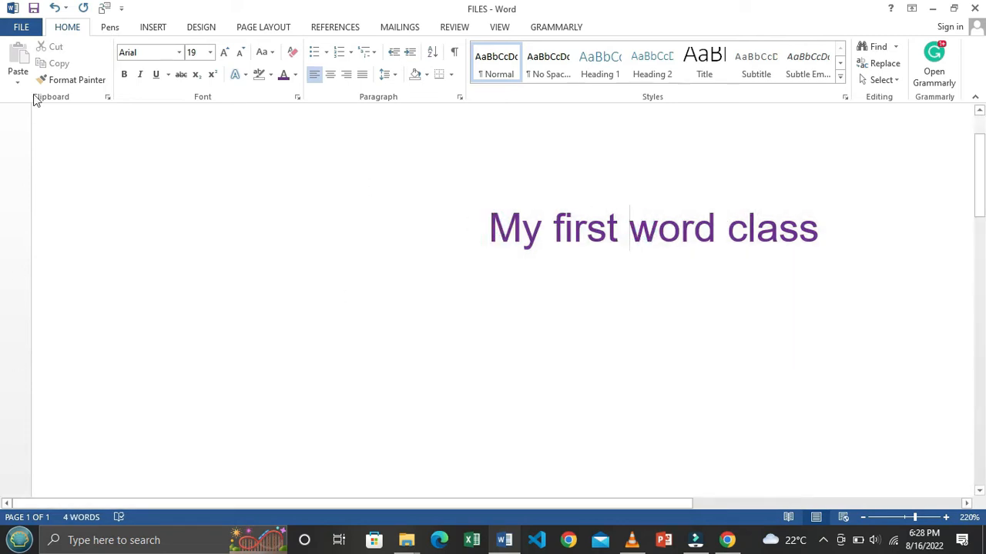
pyautogui.moveTo(609, 504); pyautogui.dragTo(744, 499)
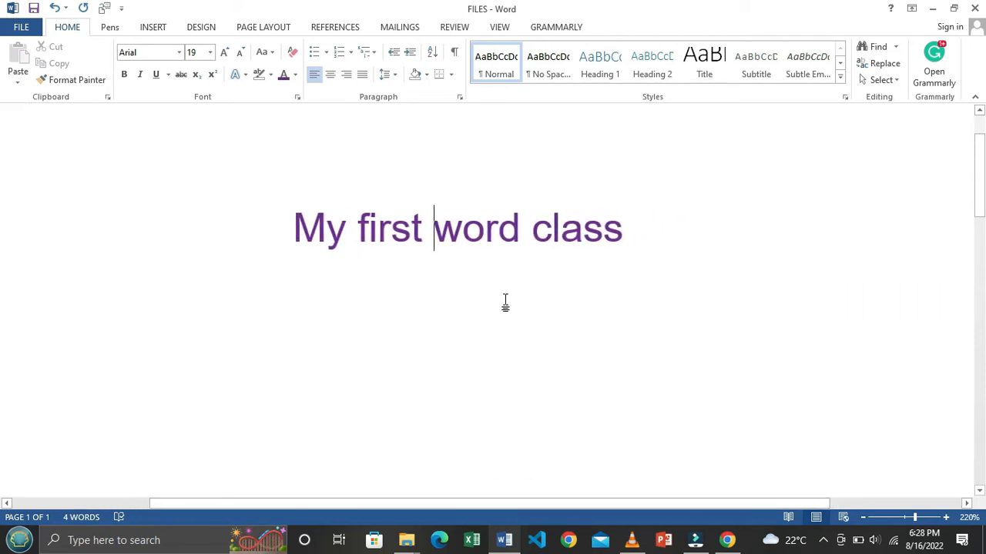
pyautogui.click(293, 226)
pyautogui.moveTo(324, 226); pyautogui.dragTo(638, 235)
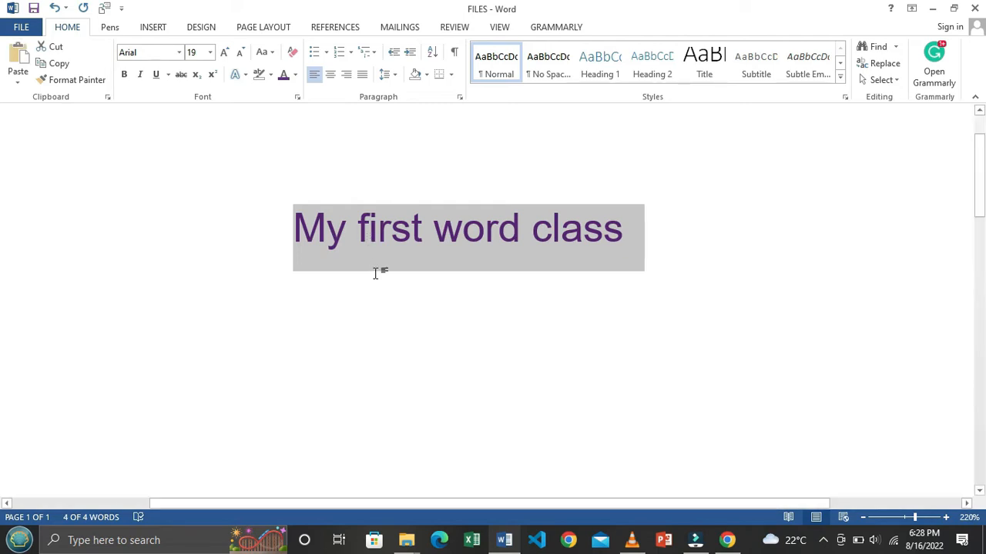
pyautogui.click(400, 225)
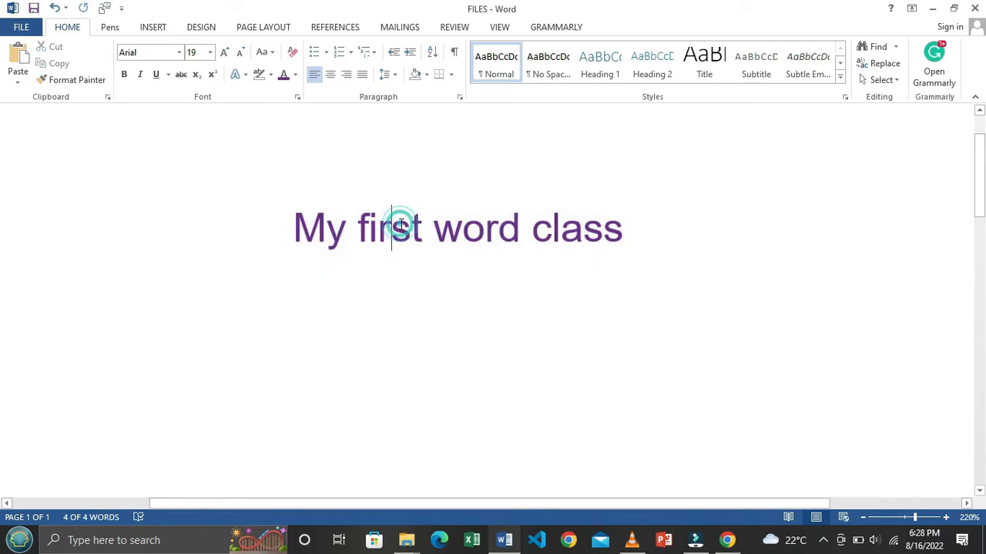
pyautogui.moveTo(279, 226); pyautogui.dragTo(628, 237)
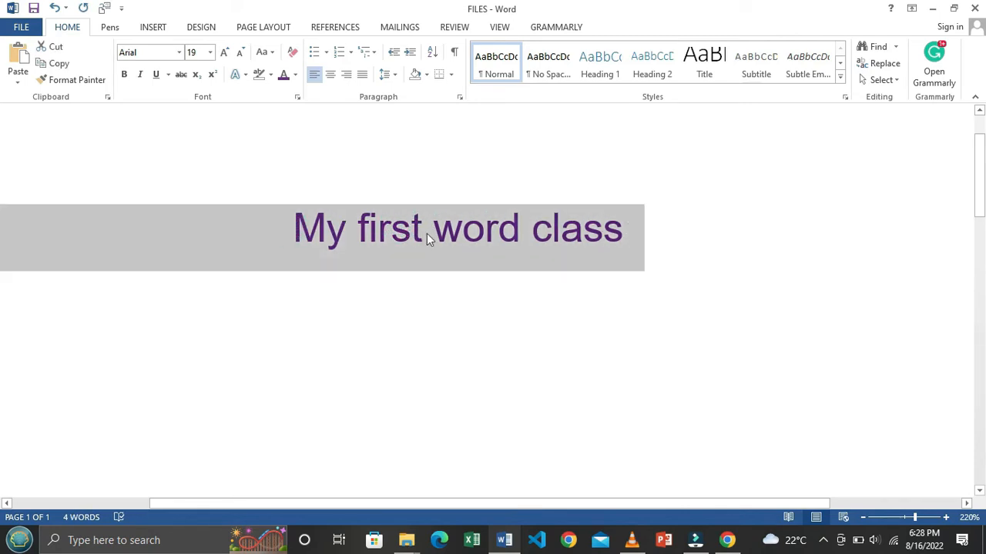
# Step: Copy the heading and paste it twice on new lines below, giving three lines
pyautogui.rightClick(370, 235)
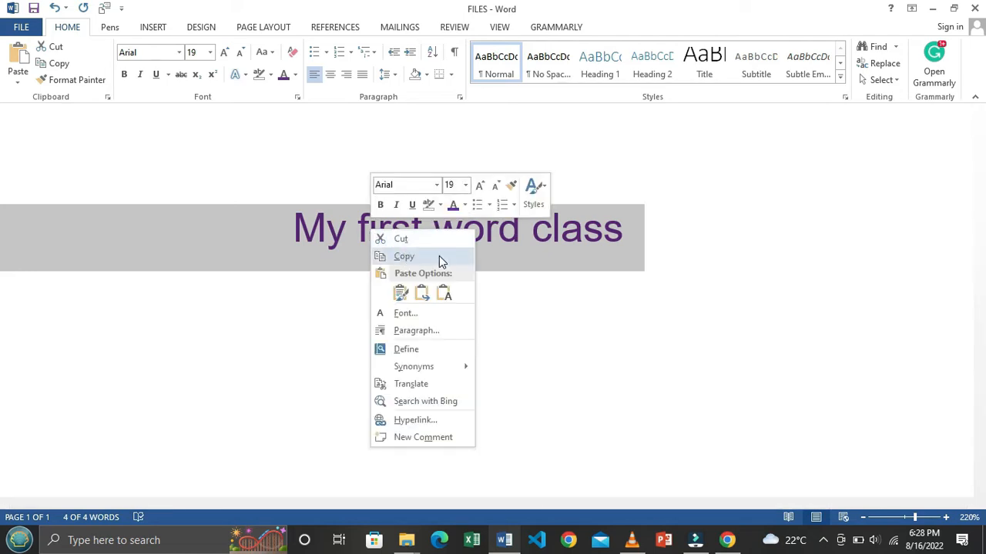
pyautogui.click(439, 255)
pyautogui.click(378, 231)
pyautogui.click(627, 227)
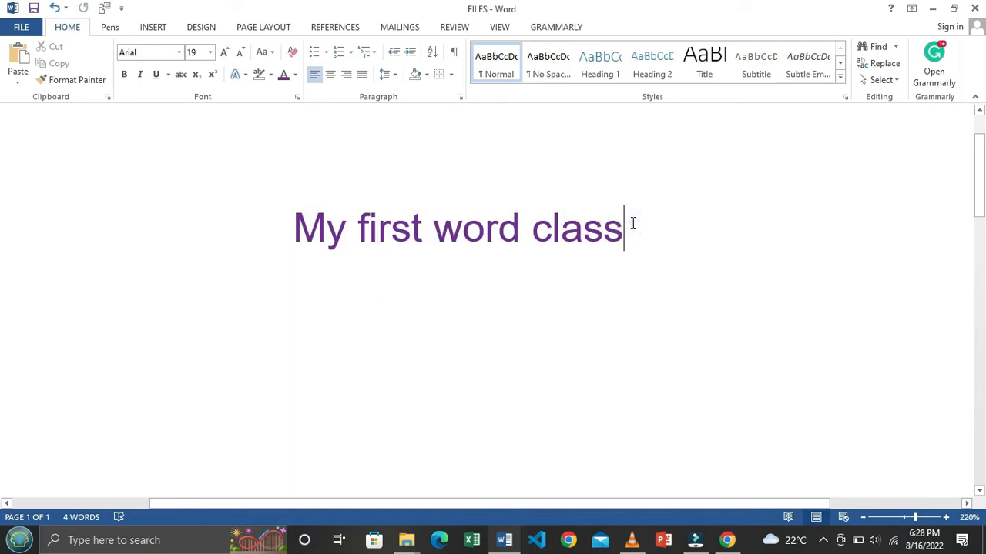
pyautogui.press('Return')
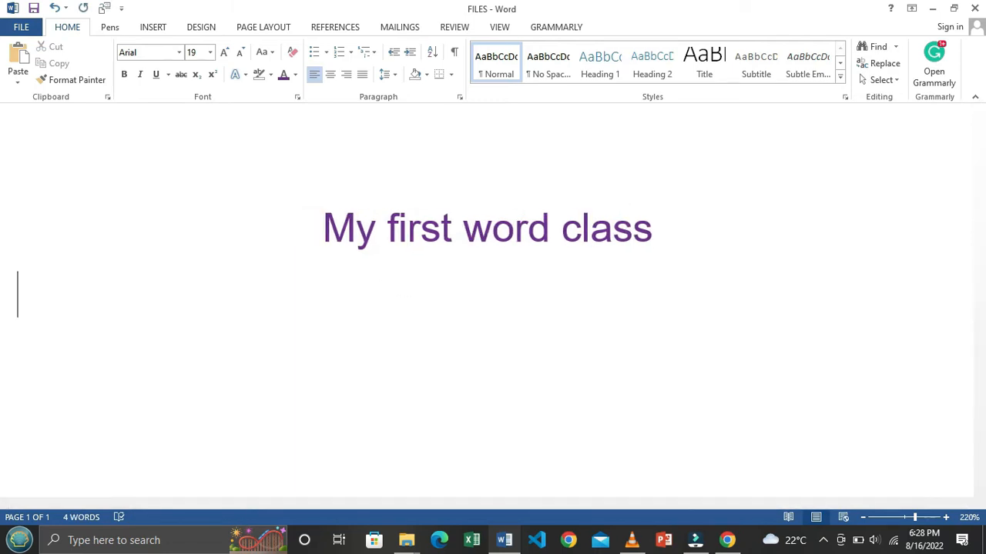
pyautogui.hotkey('ctrl', 'v')
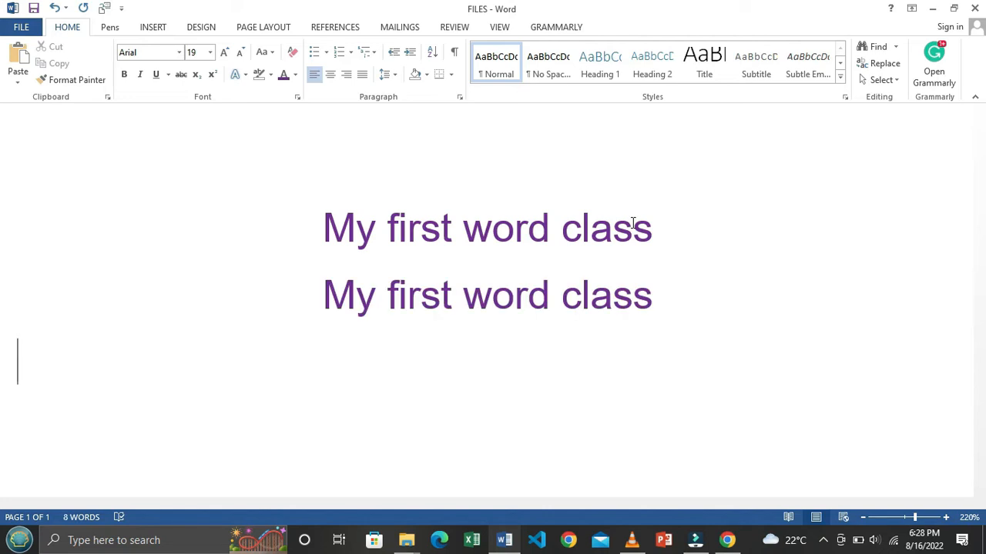
pyautogui.hotkey('ctrl', 'v')
# Step: Paste a fourth copy with Keep Source Formatting, then undo it back to three lines
pyautogui.scroll(-2, 643, 208)
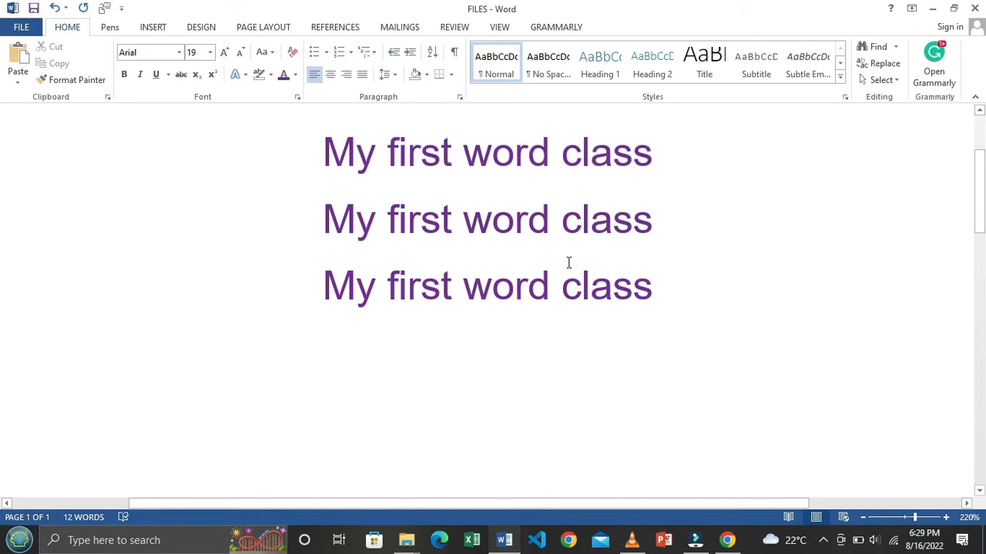
pyautogui.rightClick(324, 321)
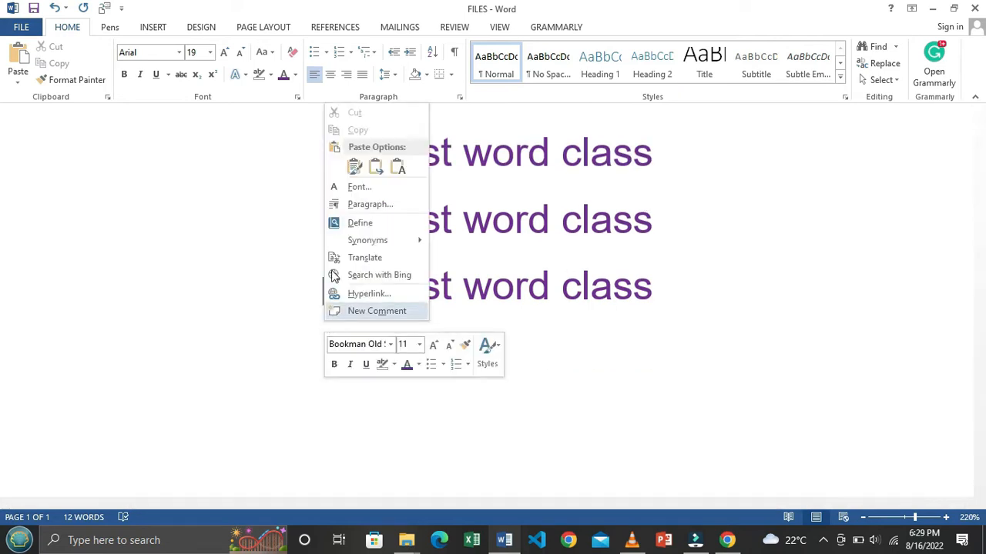
pyautogui.click(354, 169)
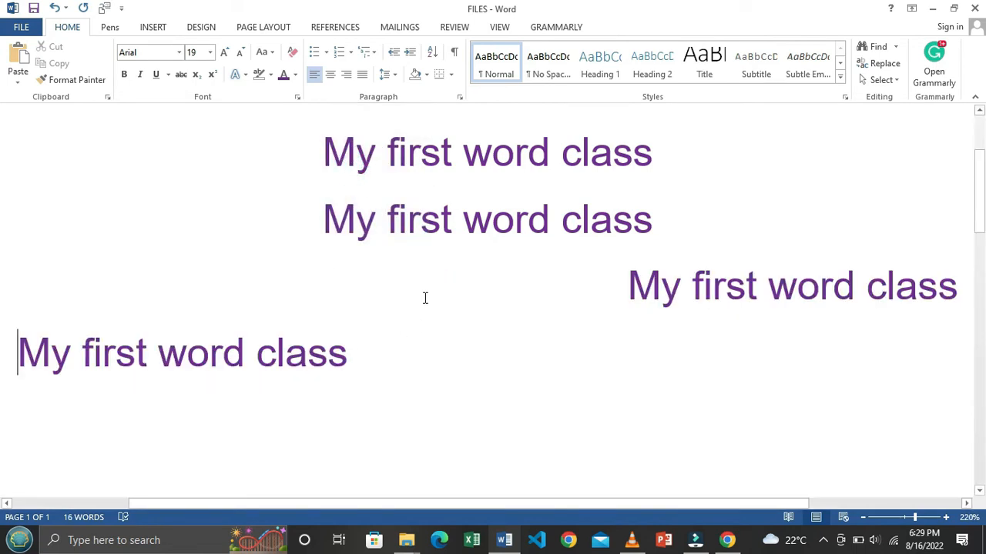
pyautogui.hotkey('ctrl', 'z')
pyautogui.scroll(2, 440, 320)
pyautogui.scroll(-2, 441, 318)
pyautogui.scroll(2, 440, 319)
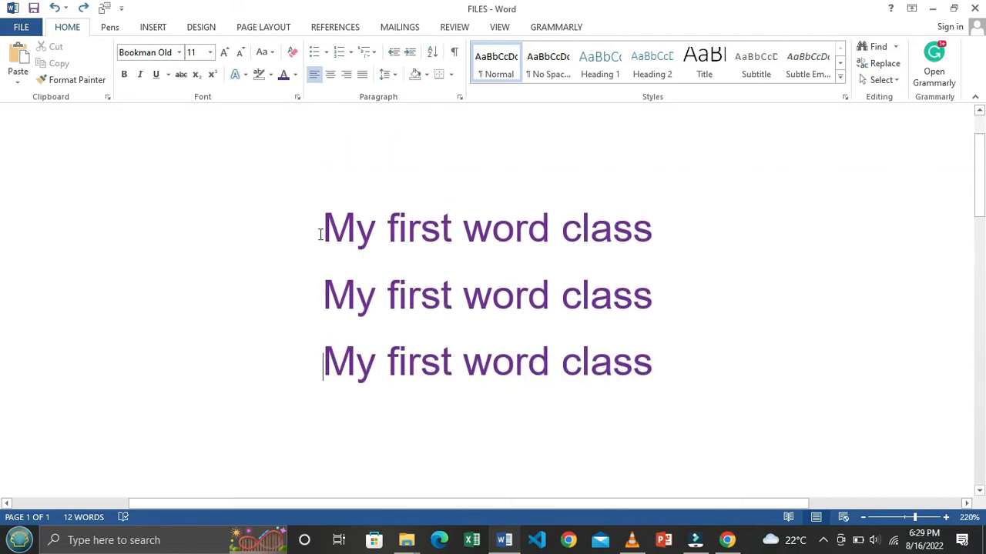
pyautogui.click(328, 53)
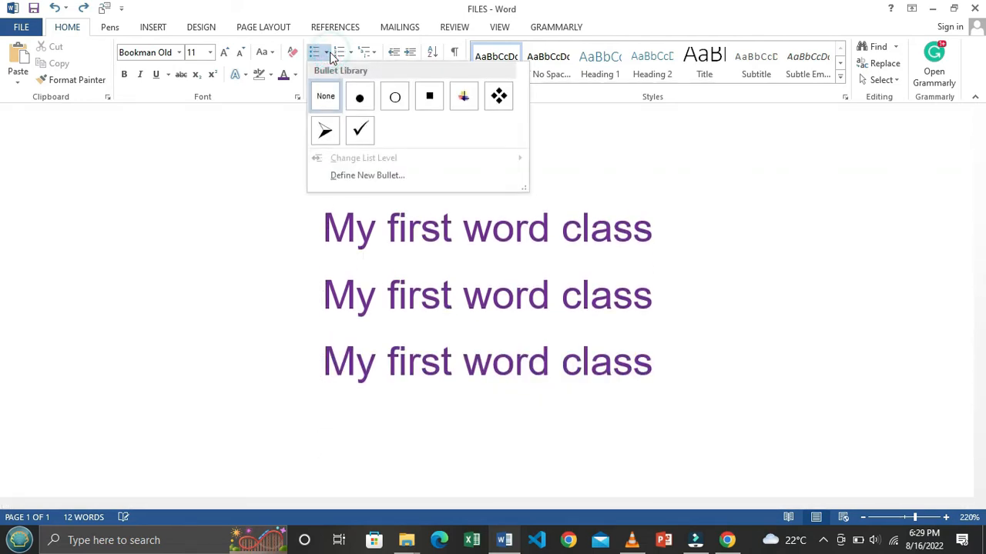
pyautogui.click(330, 54)
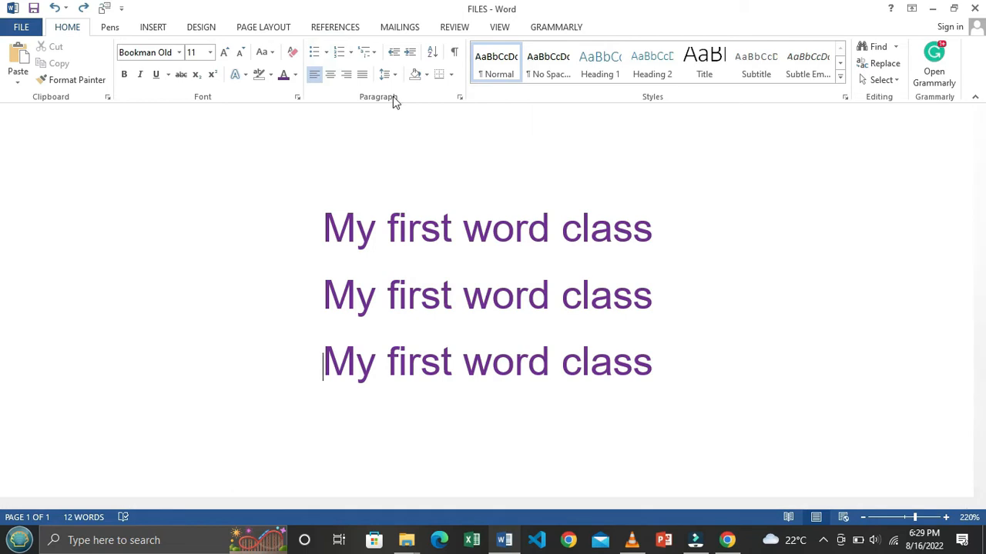
# Step: Select the three 'My first word class' lines and apply hollow circle bullets
pyautogui.moveTo(323, 211); pyautogui.dragTo(673, 360)
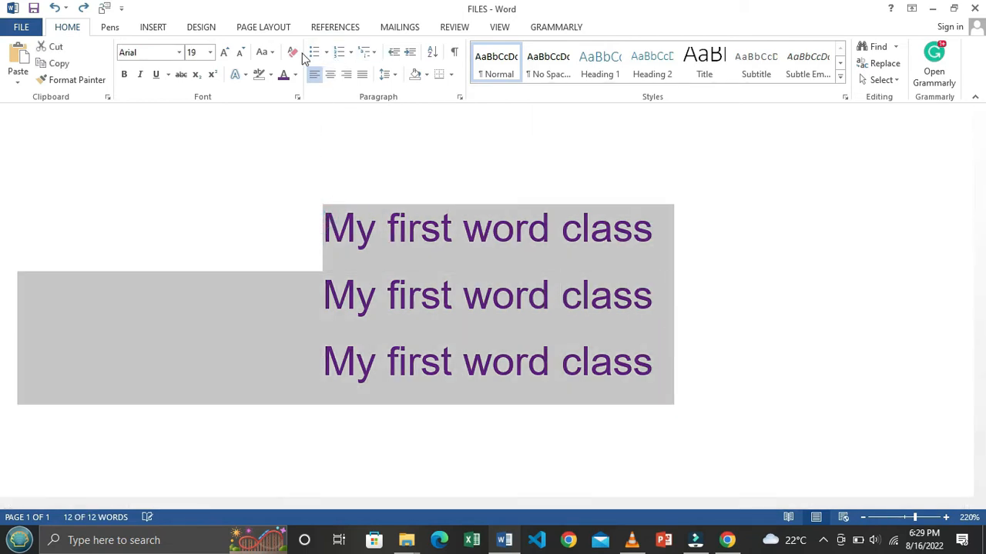
pyautogui.click(326, 54)
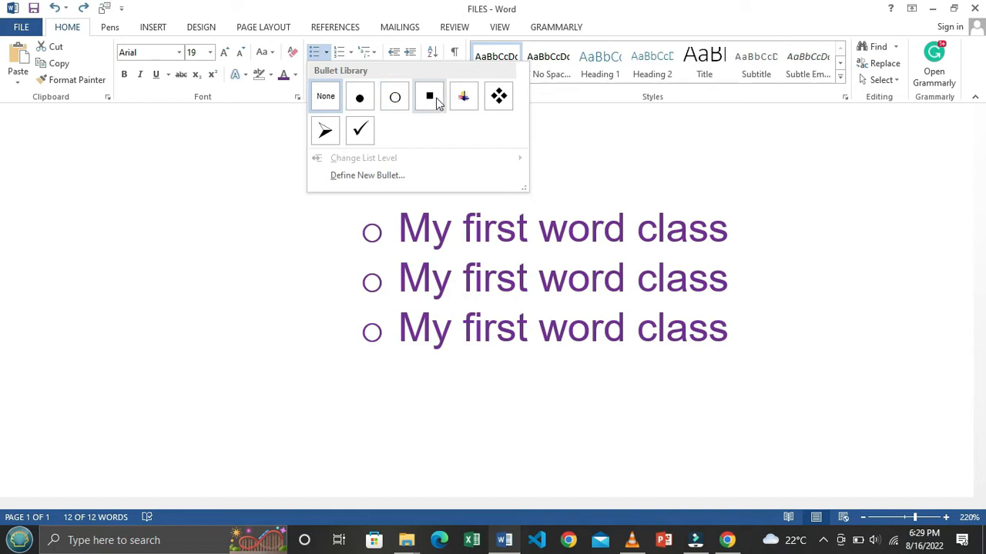
pyautogui.click(463, 96)
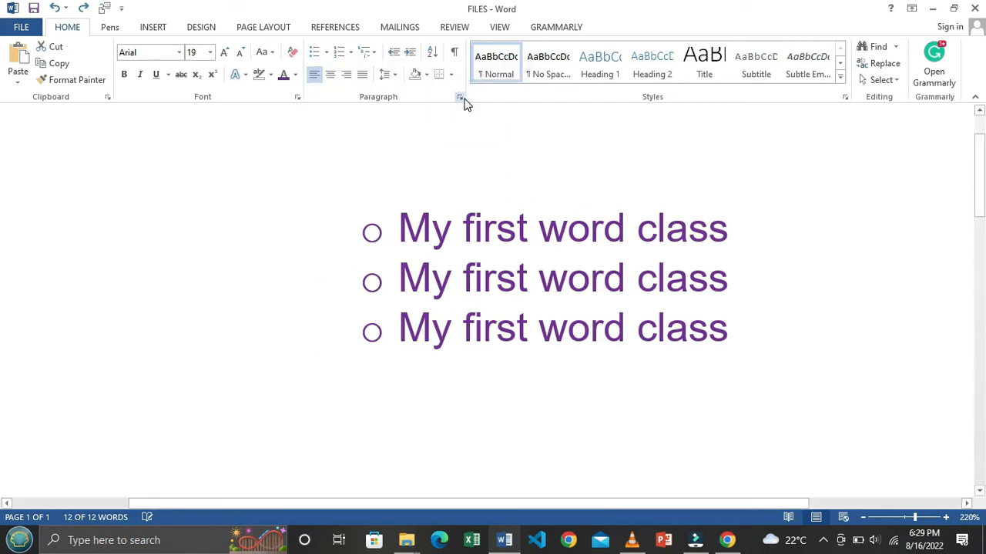
# Step: Set the list text colour to Automatic black and zoom out to 150%
pyautogui.click(295, 75)
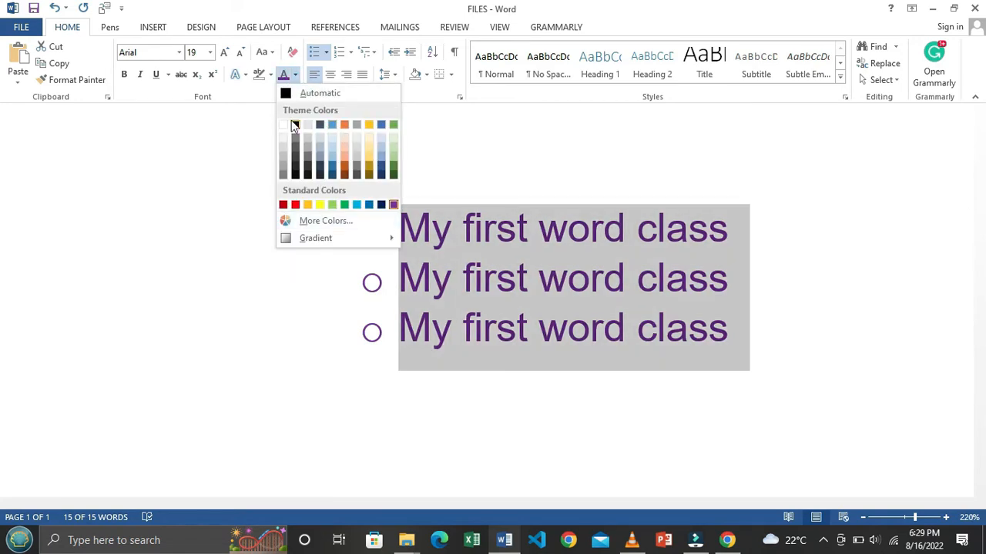
pyautogui.click(319, 90)
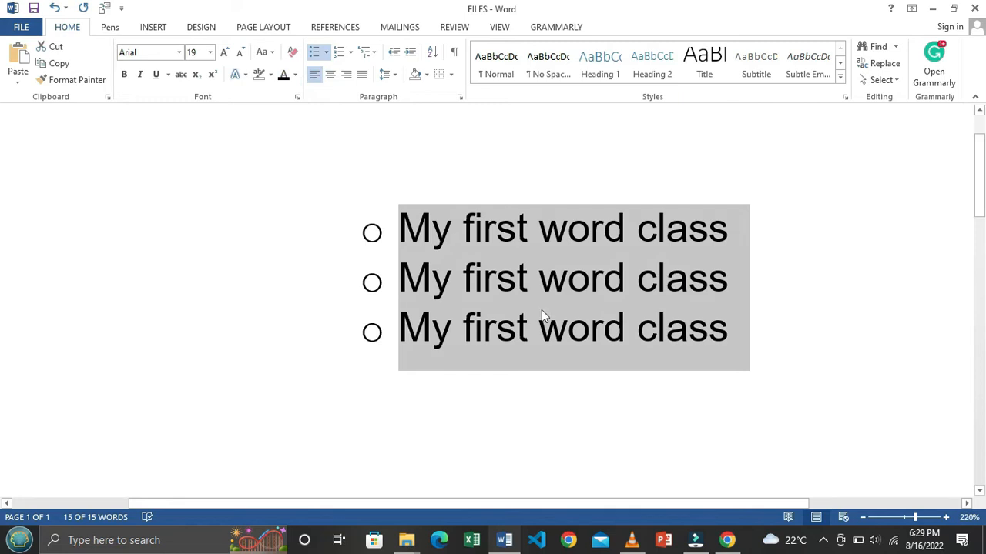
pyautogui.click(863, 520)
pyautogui.click(863, 520)
pyautogui.click(863, 520)
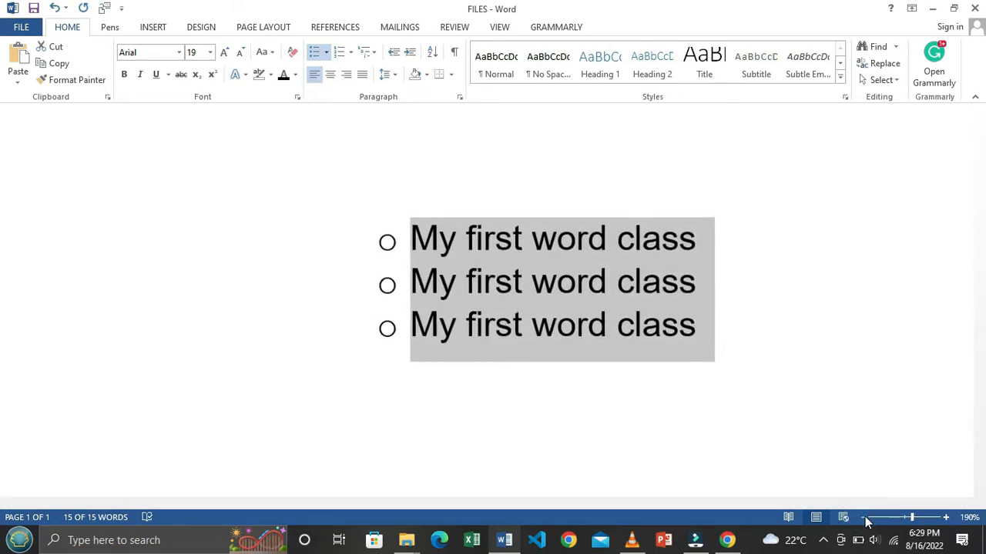
pyautogui.click(864, 520)
pyautogui.click(864, 520)
pyautogui.click(866, 520)
pyautogui.click(866, 521)
pyautogui.click(495, 277)
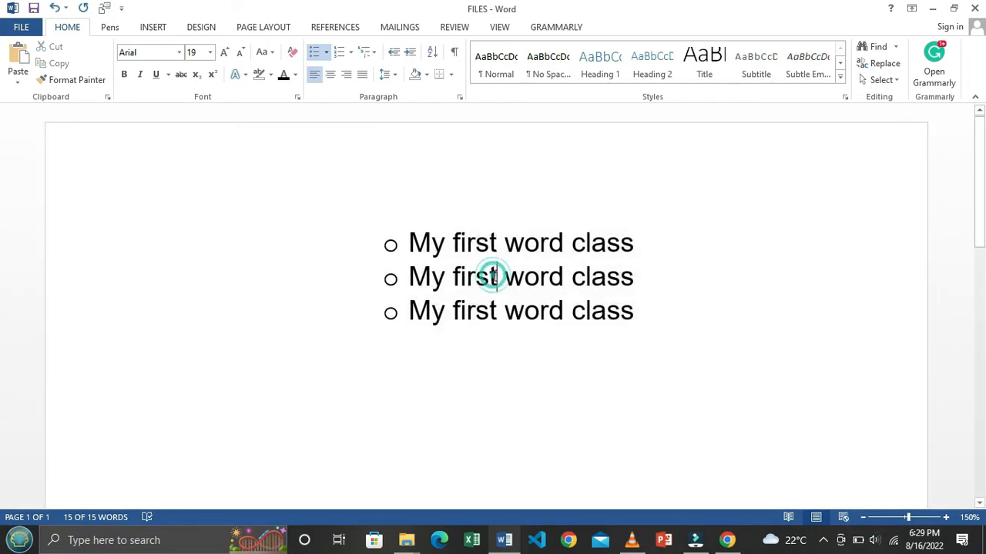
pyautogui.keyDown('shift'); pyautogui.click(653, 326); pyautogui.keyUp('shift')
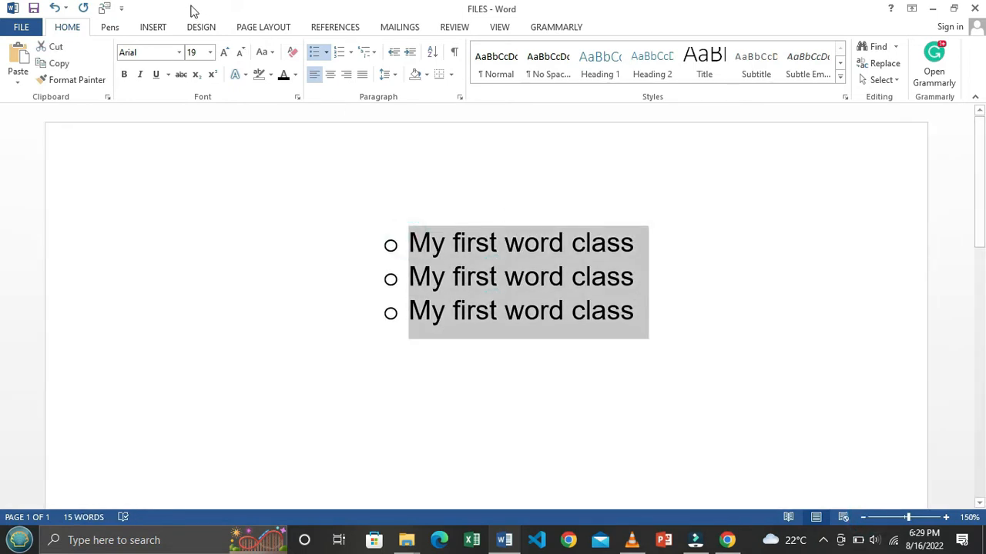
# Step: Try white text on the list, then return it to Automatic black
pyautogui.click(295, 77)
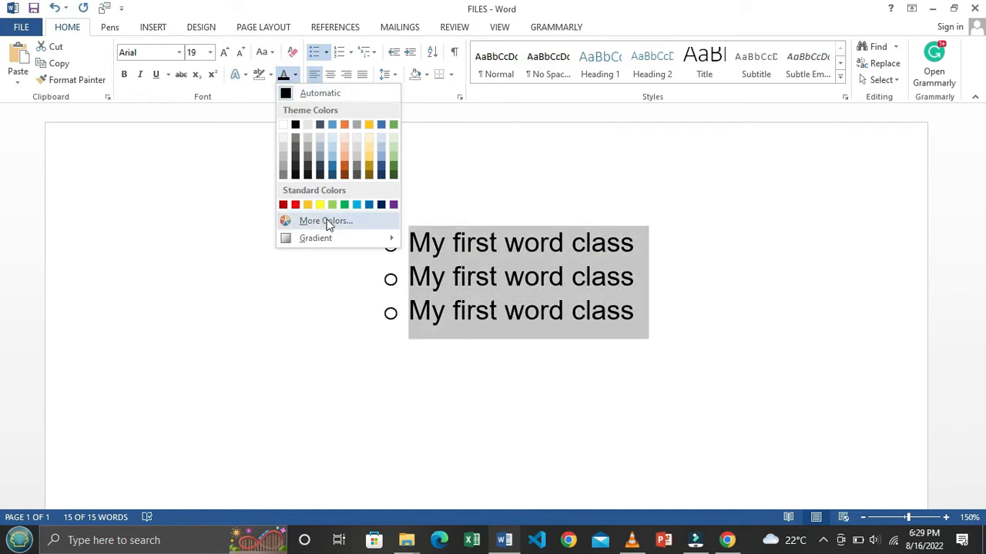
pyautogui.moveTo(390, 244)
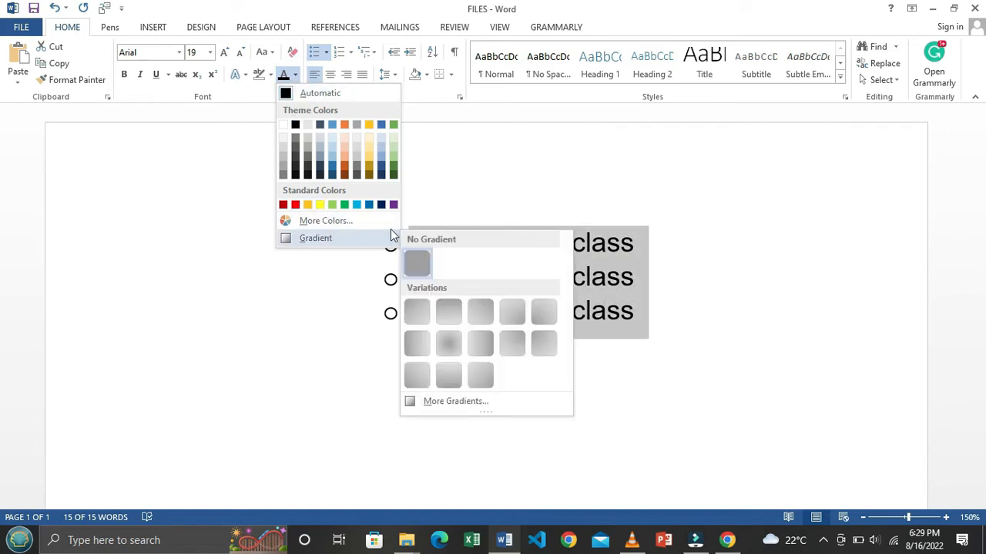
pyautogui.click(282, 124)
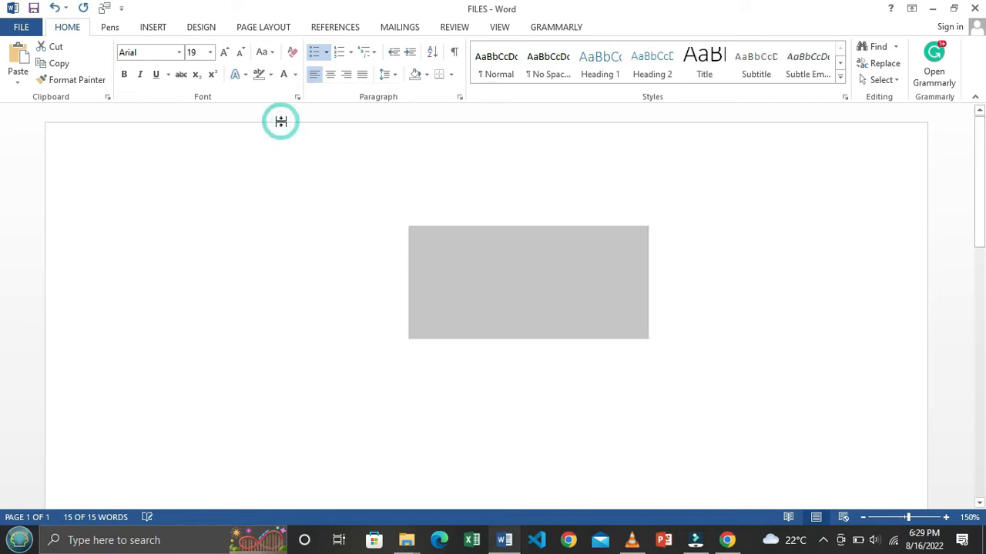
pyautogui.click(295, 76)
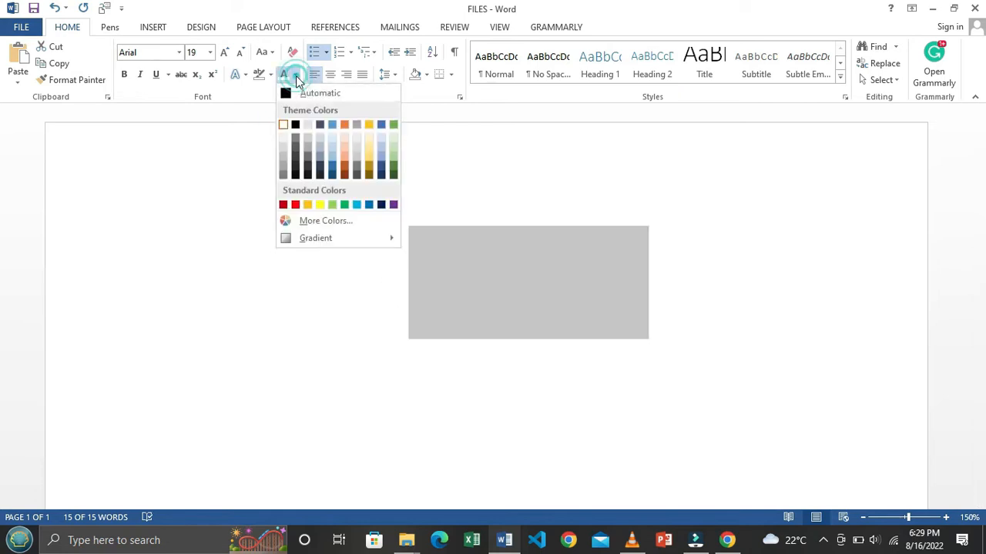
pyautogui.click(320, 92)
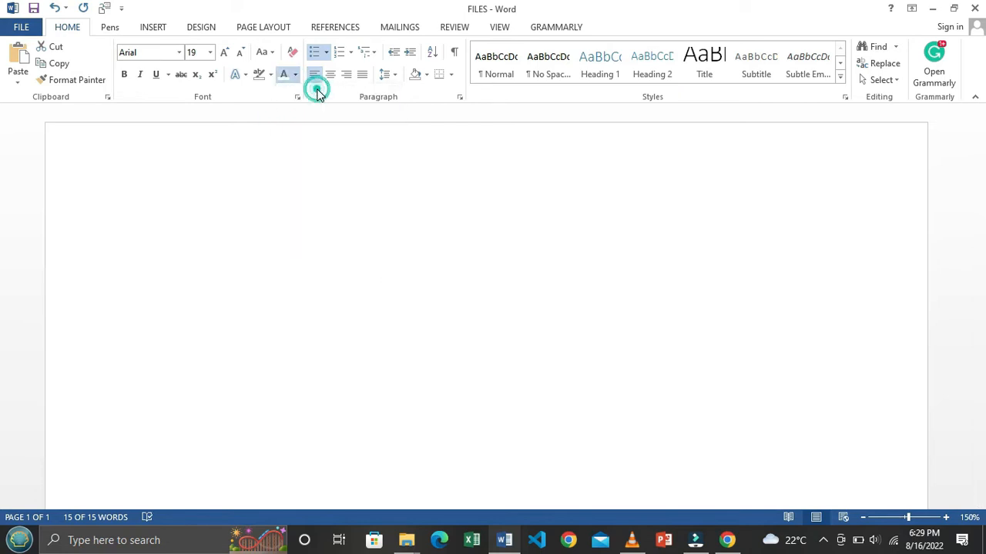
pyautogui.click(270, 75)
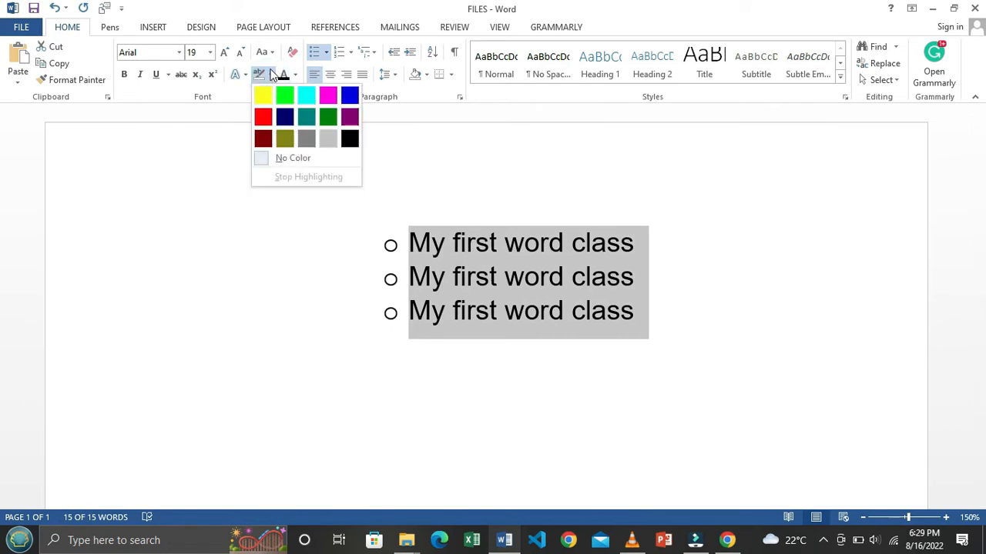
pyautogui.click(326, 52)
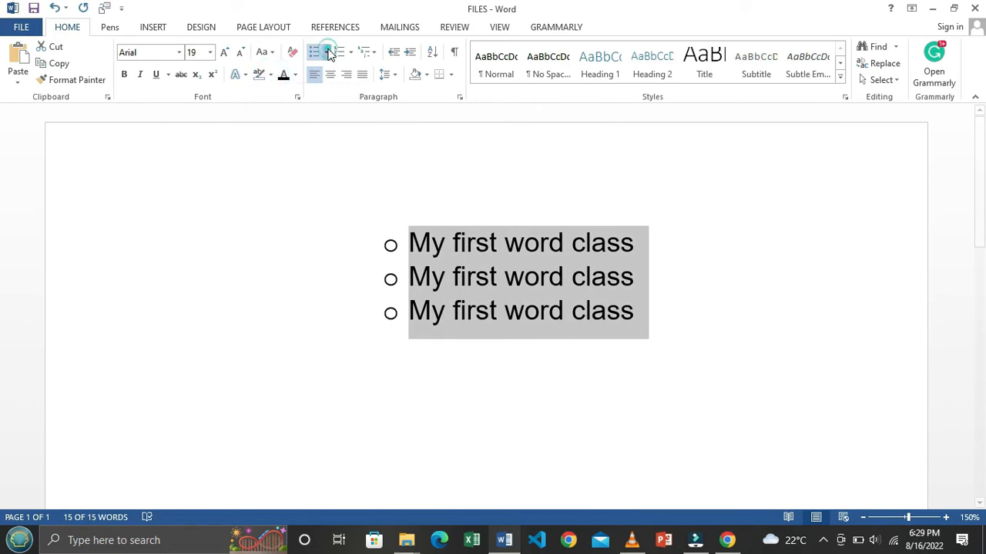
# Step: Switch the list to filled round bullets, then the colourful picture bullet, and zoom to 180%
pyautogui.click(363, 147)
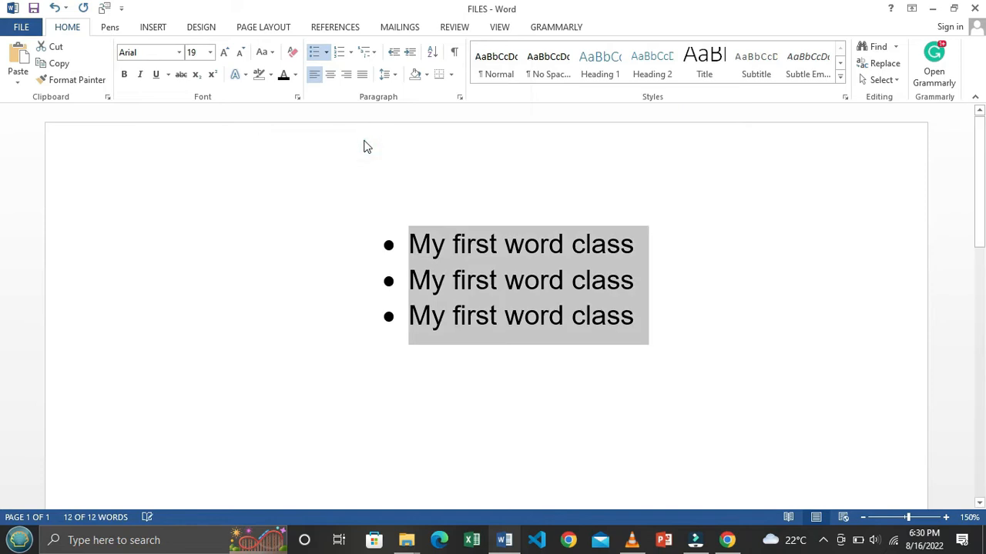
pyautogui.click(326, 52)
pyautogui.click(463, 152)
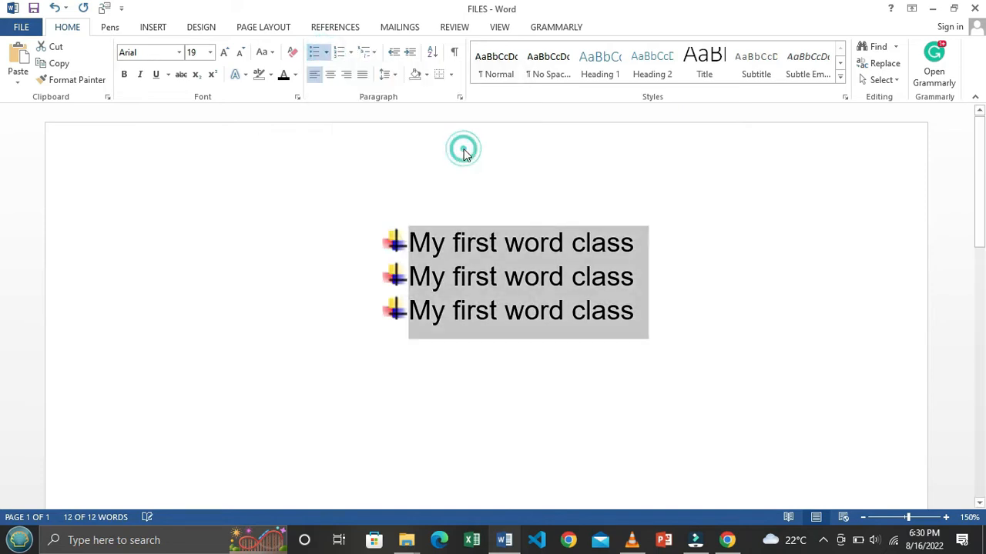
pyautogui.click(352, 52)
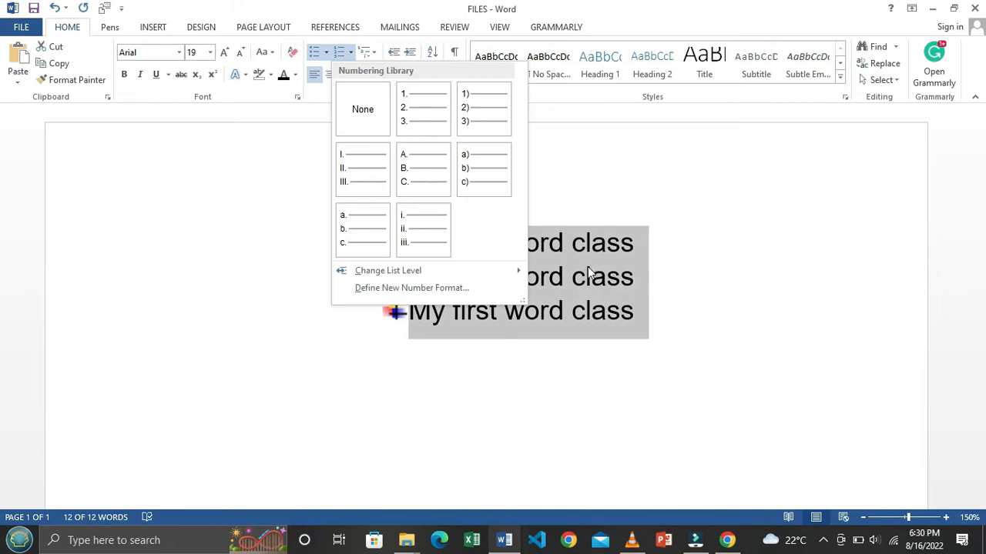
pyautogui.click(354, 426)
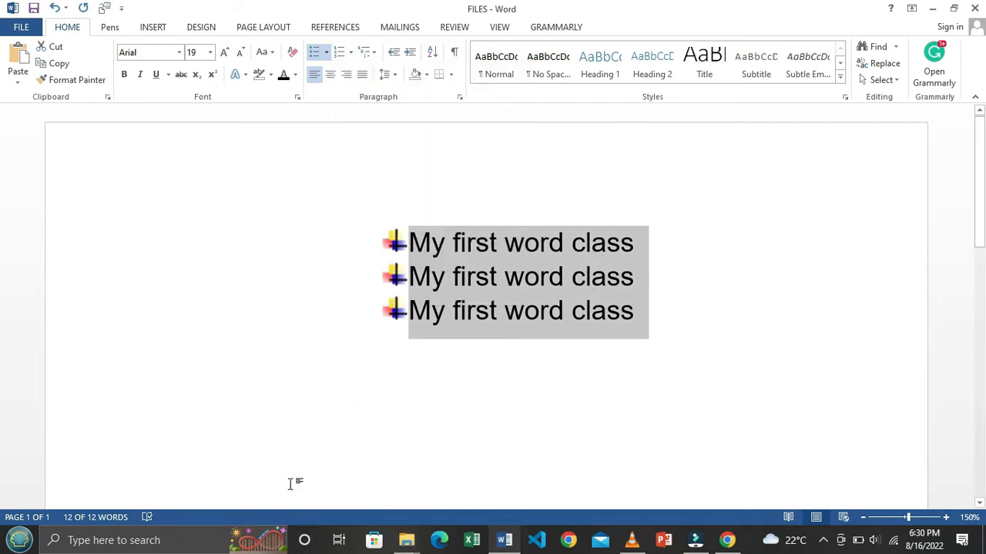
pyautogui.click(945, 518)
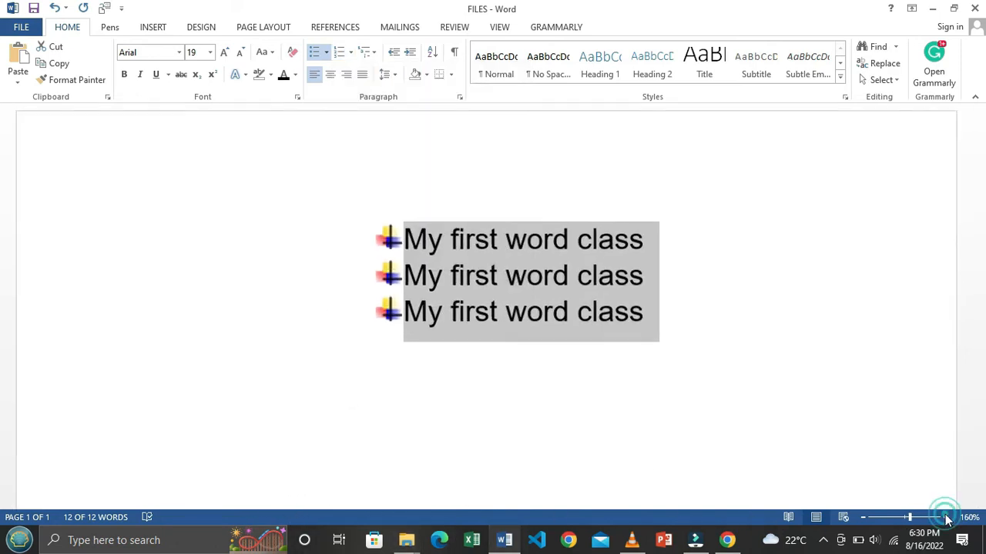
pyautogui.click(946, 517)
pyautogui.click(945, 518)
pyautogui.moveTo(458, 501); pyautogui.dragTo(374, 501)
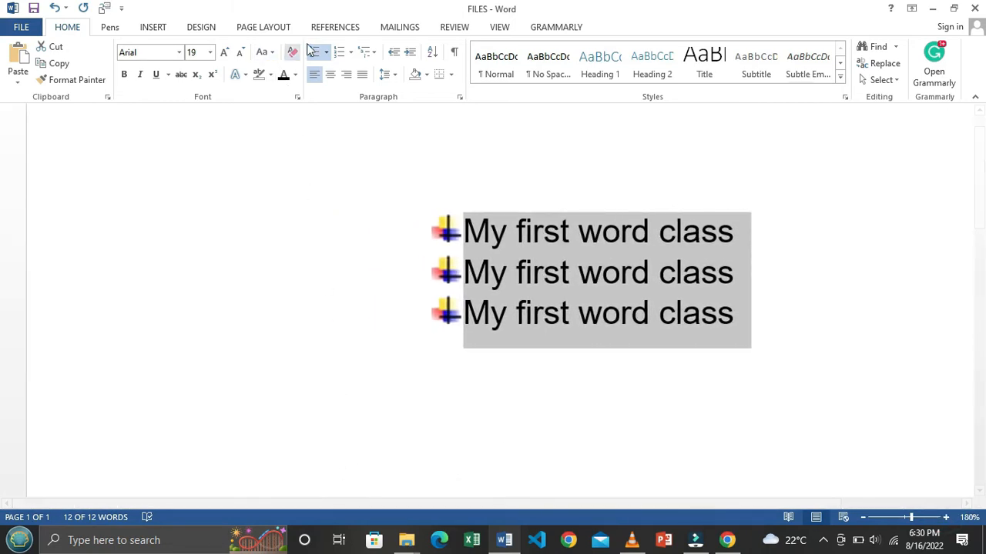
# Step: Try i. ii. iii. and then 1) 2) 3) numbering on the three lines, undoing an indent drag
pyautogui.click(350, 52)
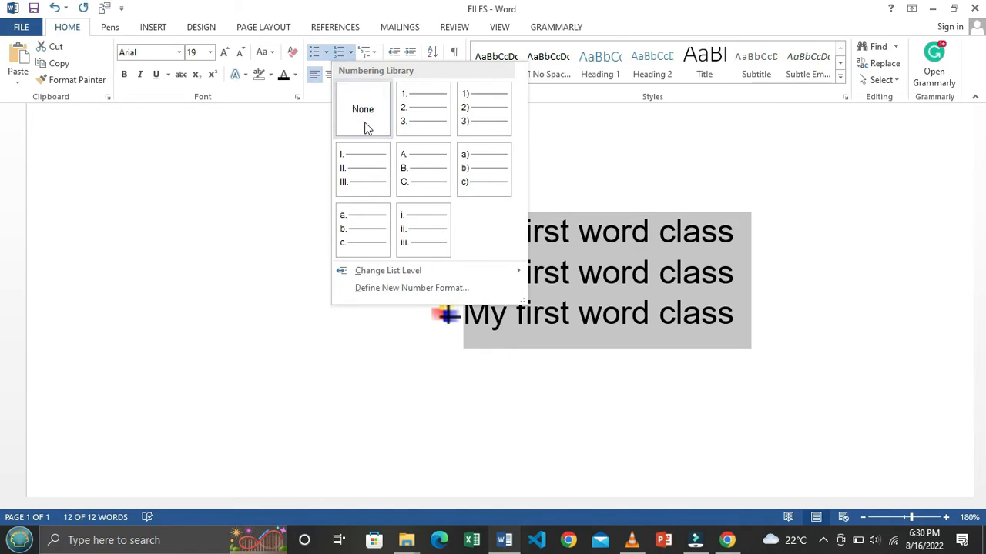
pyautogui.click(418, 233)
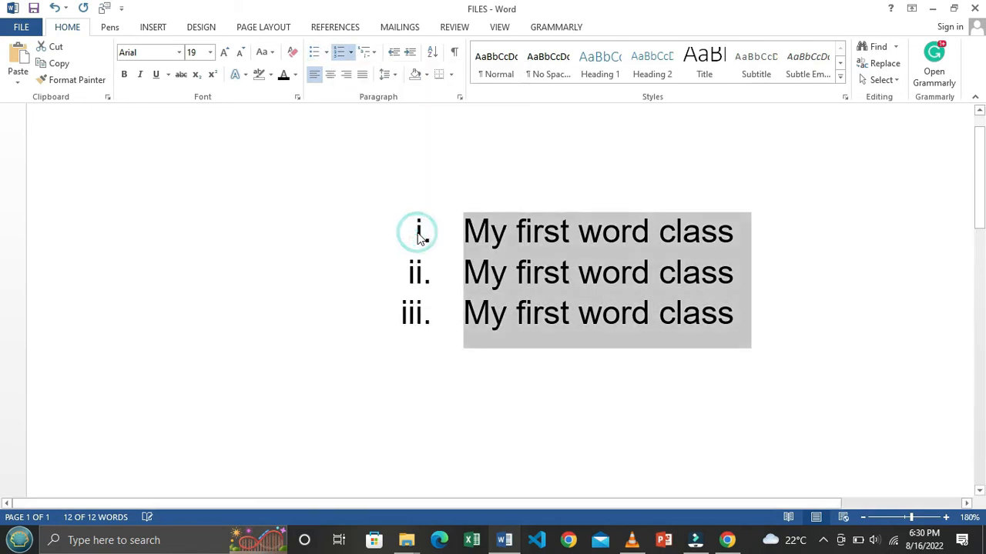
pyautogui.click(532, 315)
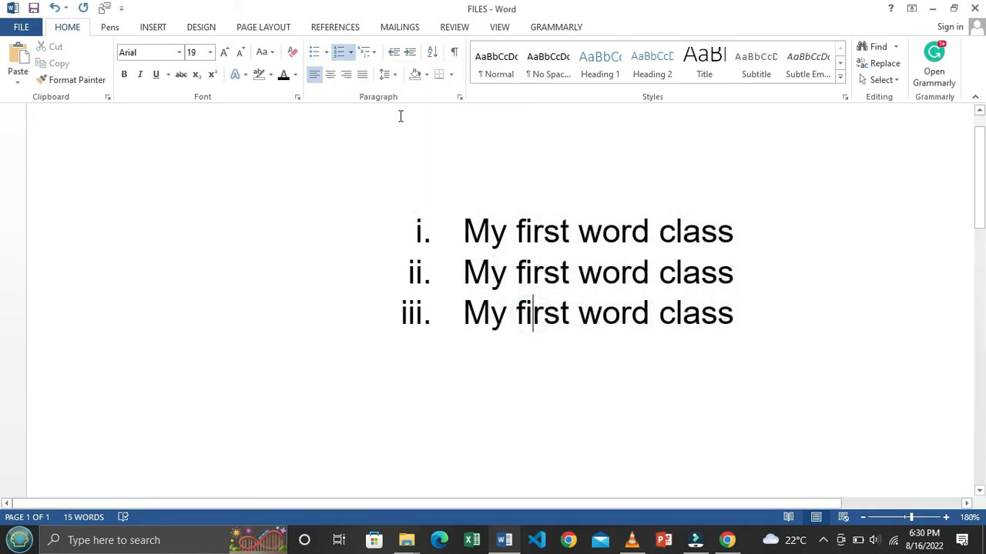
pyautogui.click(349, 52)
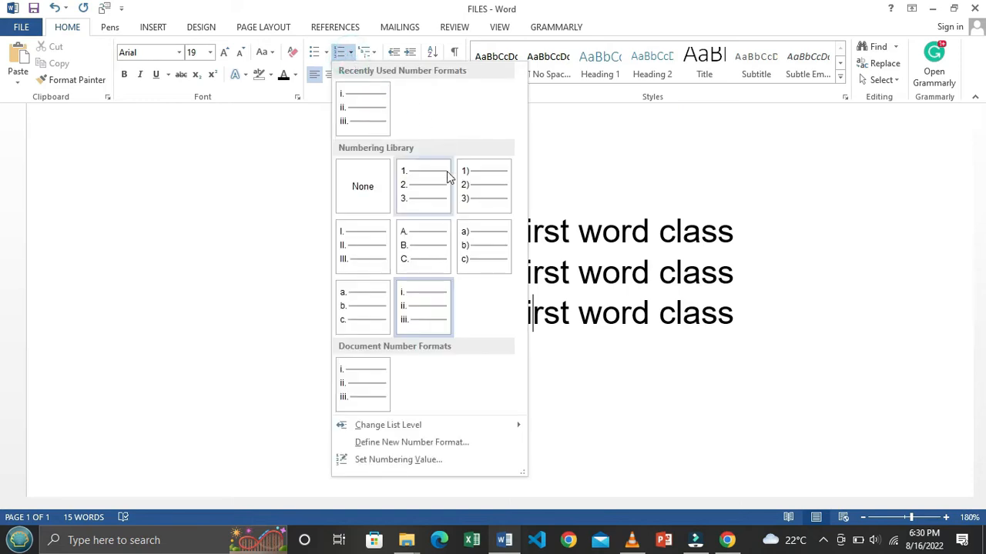
pyautogui.click(468, 189)
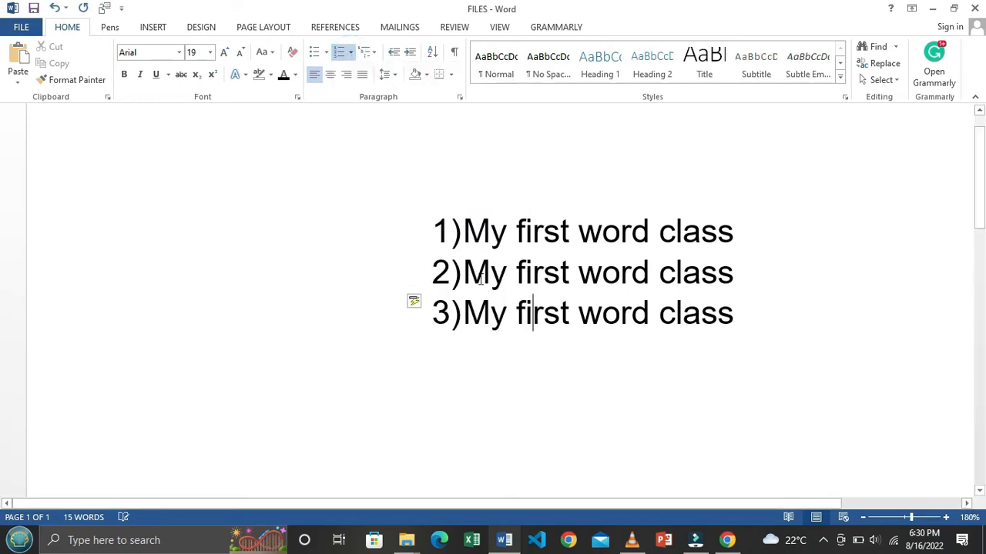
pyautogui.moveTo(459, 220); pyautogui.dragTo(704, 316)
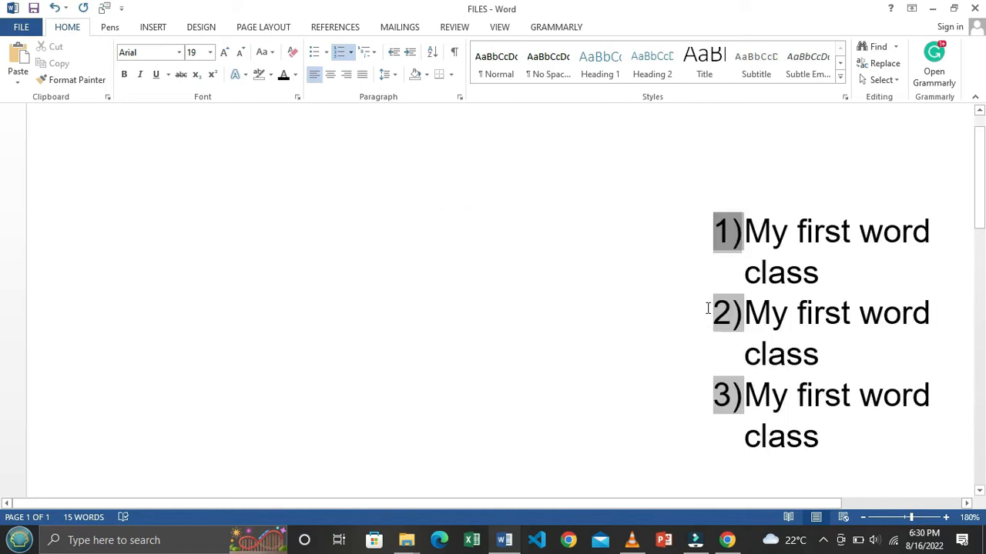
pyautogui.hotkey('ctrl', 'z')
# Step: Switch the list to 1. 2. 3. numbering and centre the three lines
pyautogui.click(539, 228)
pyautogui.moveTo(464, 231); pyautogui.dragTo(725, 302)
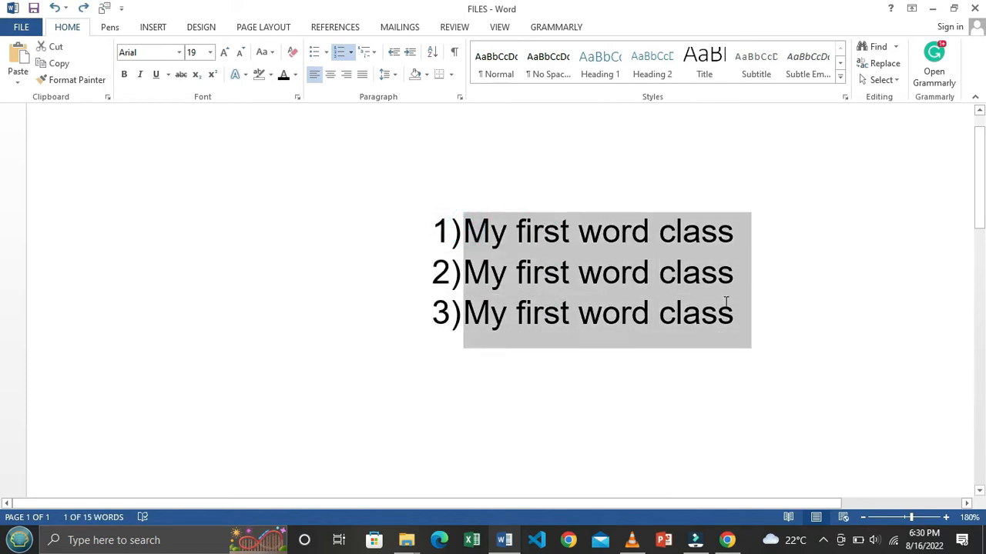
pyautogui.click(349, 54)
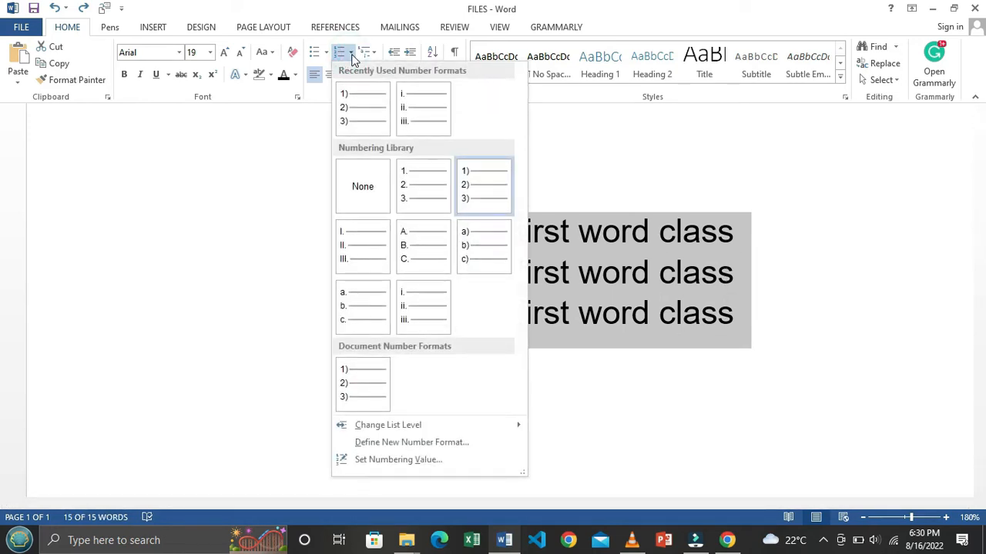
pyautogui.click(415, 196)
pyautogui.click(527, 277)
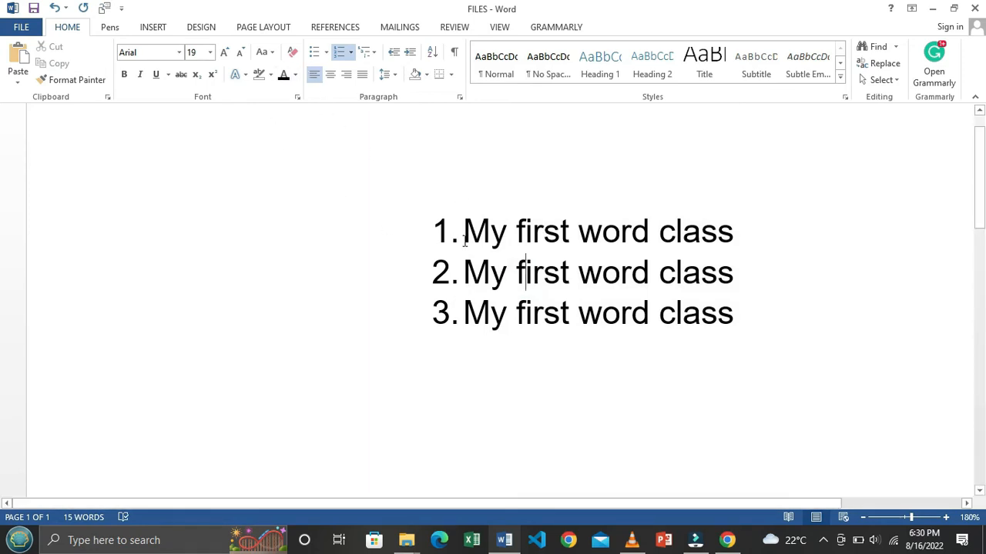
pyautogui.moveTo(463, 231); pyautogui.dragTo(743, 339)
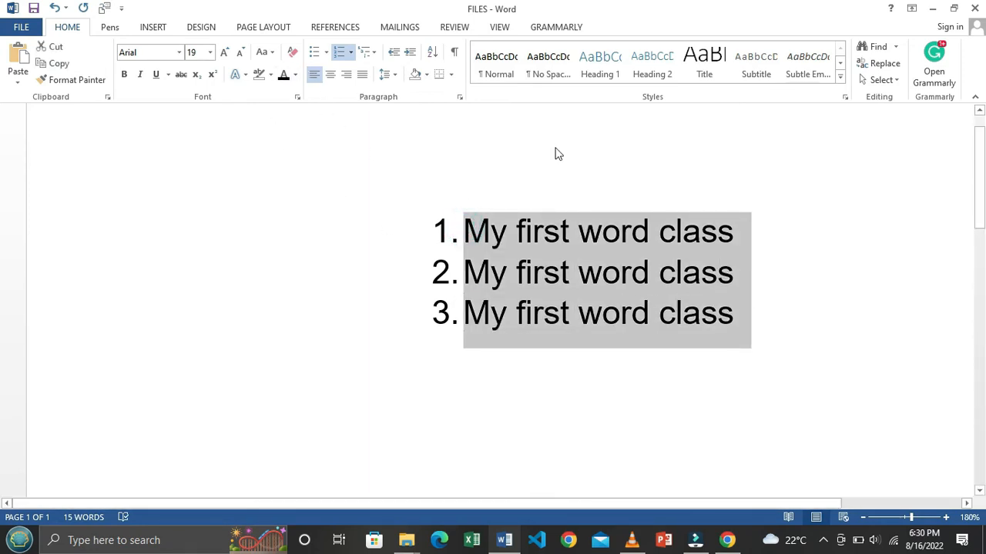
pyautogui.click(328, 76)
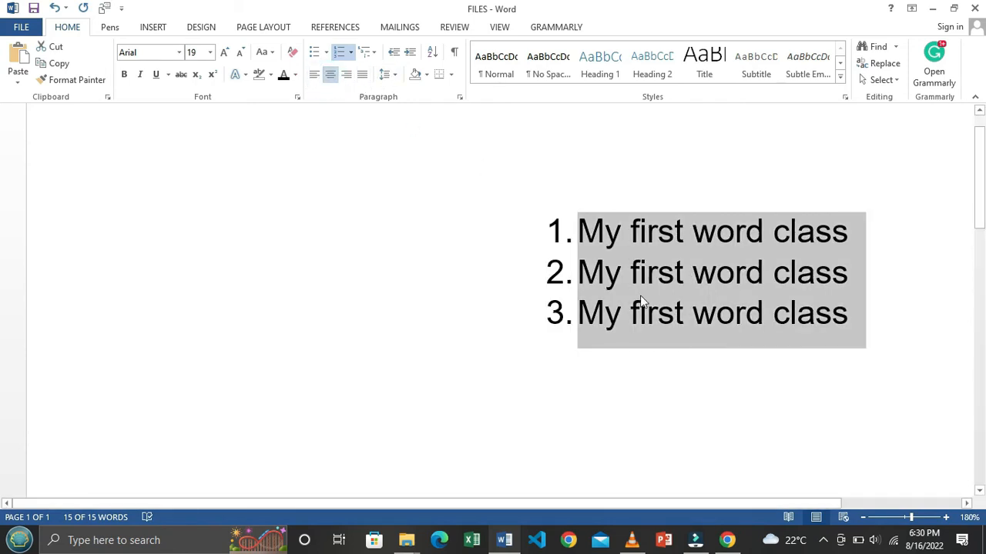
# Step: Zoom out to 120% and justify the three list lines after briefly right-aligning them
pyautogui.click(862, 517)
pyautogui.click(863, 518)
pyautogui.click(863, 517)
pyautogui.click(863, 517)
pyautogui.click(862, 517)
pyautogui.click(863, 517)
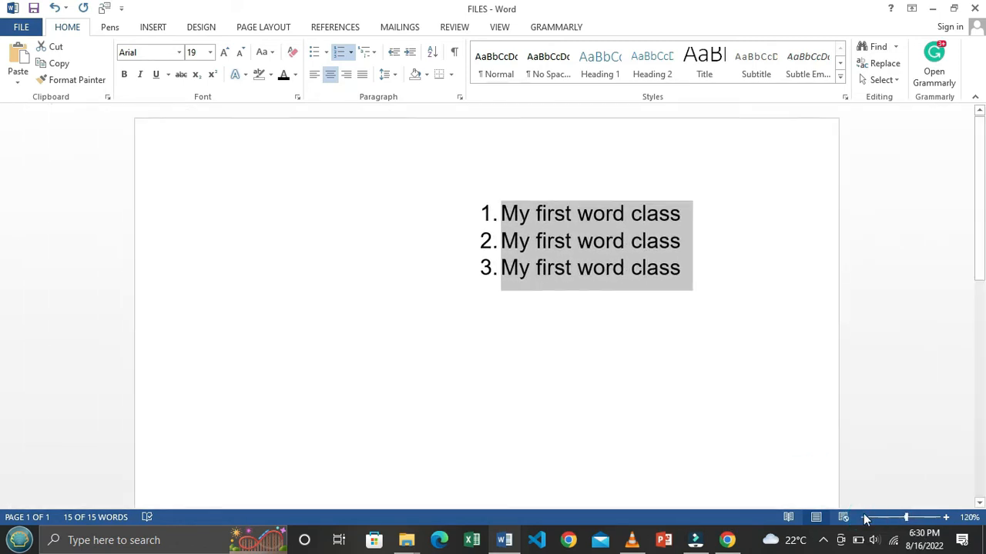
pyautogui.moveTo(502, 213); pyautogui.dragTo(688, 270)
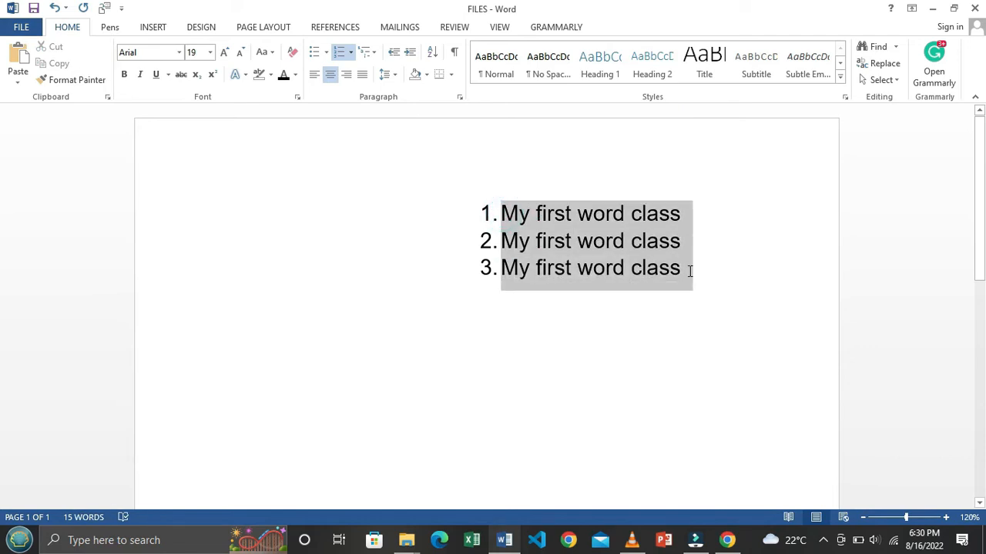
pyautogui.click(345, 75)
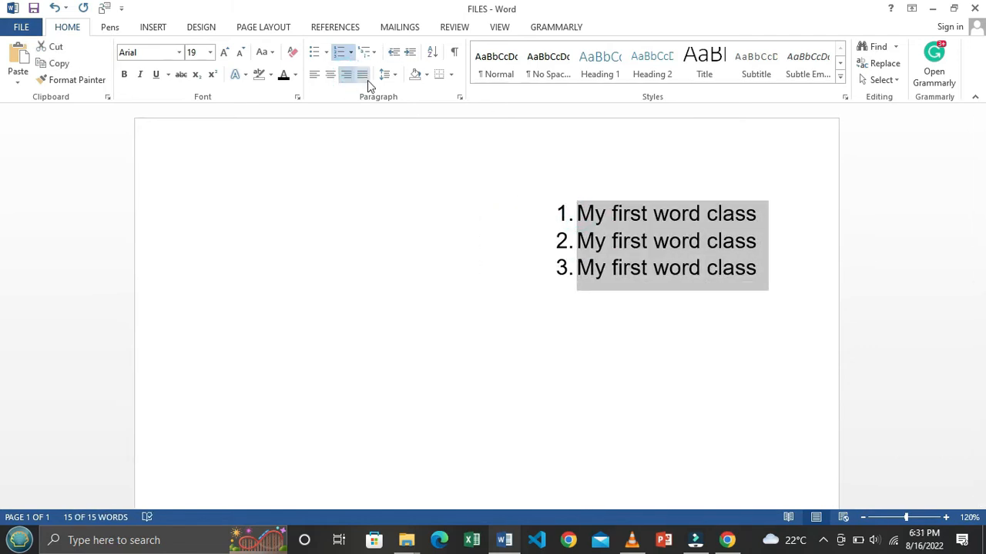
pyautogui.click(362, 75)
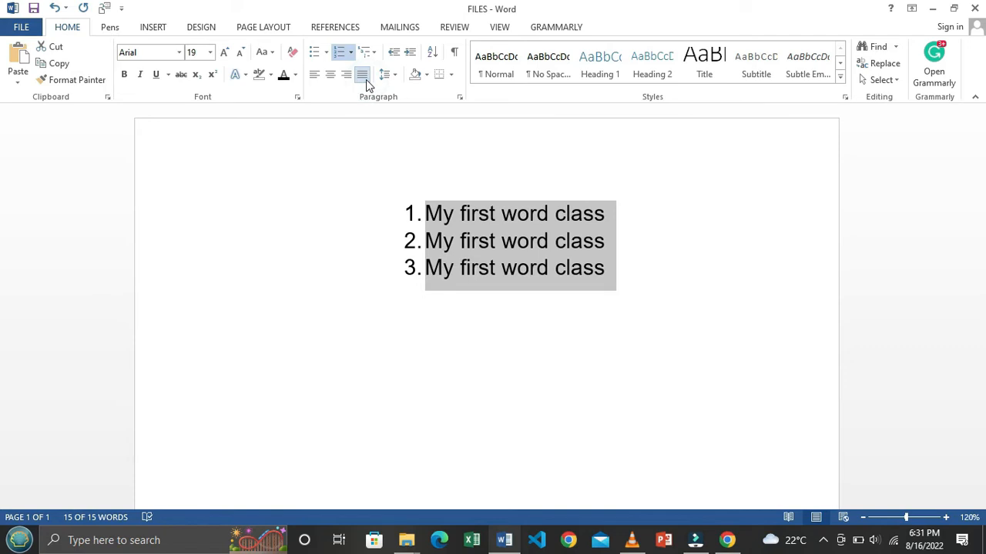
pyautogui.click(458, 224)
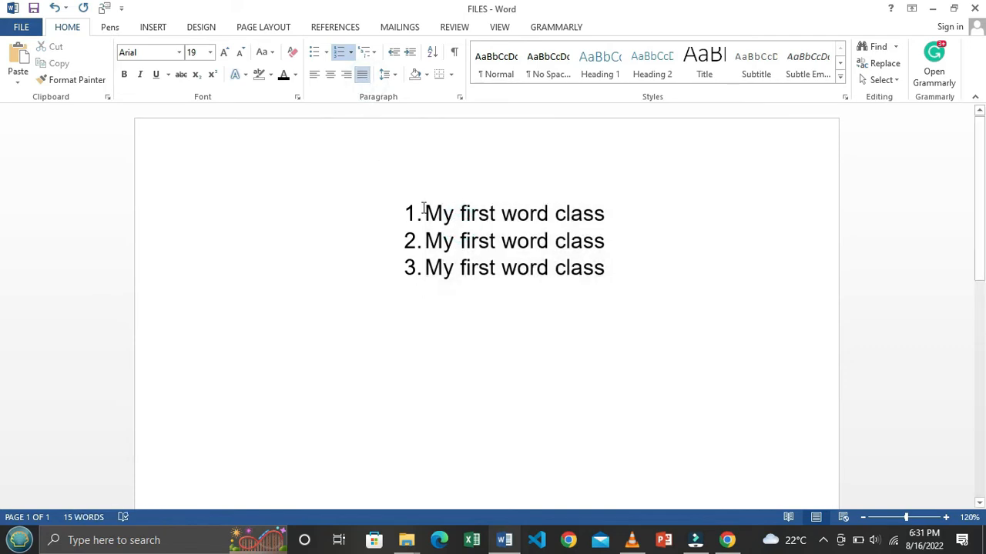
pyautogui.moveTo(423, 208); pyautogui.dragTo(604, 270)
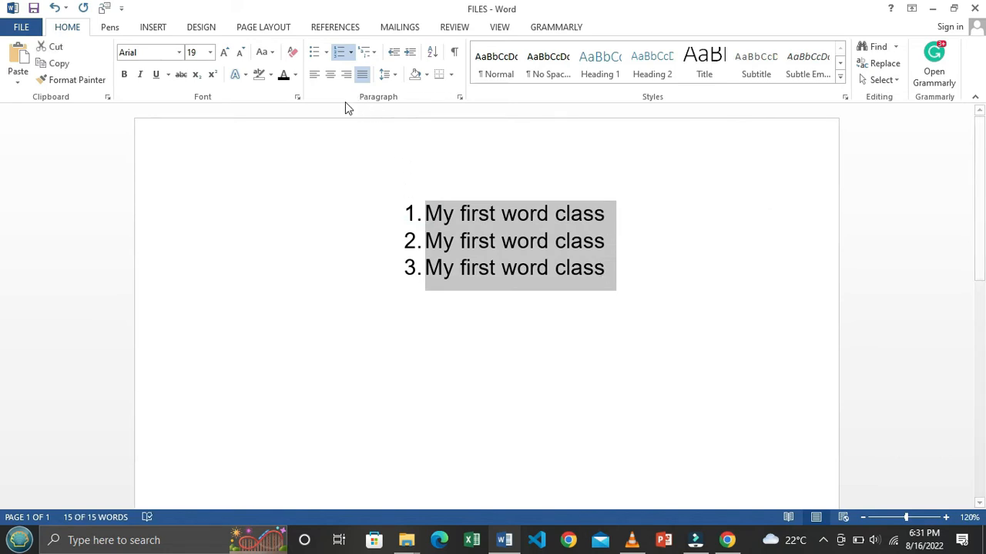
pyautogui.click(394, 75)
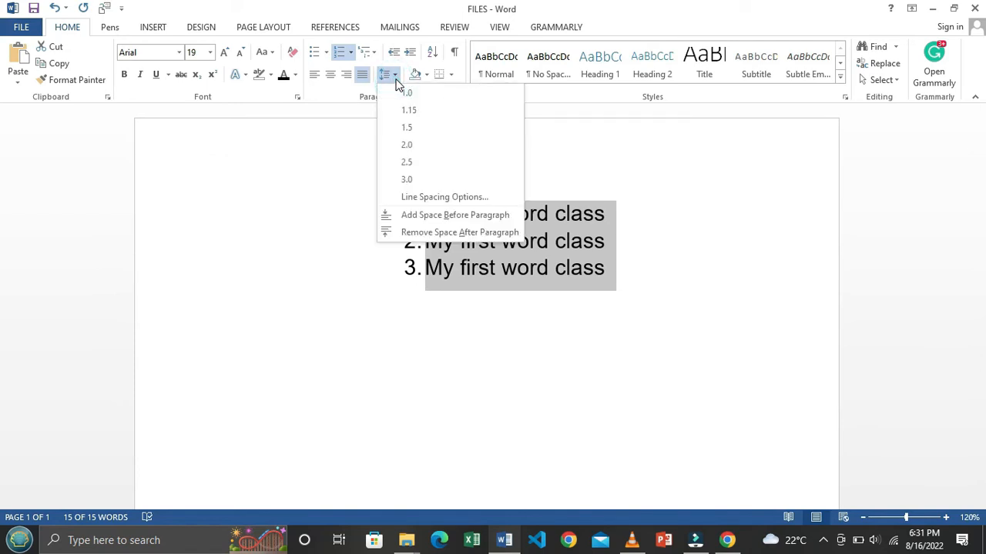
# Step: Apply 1.5 line spacing to the numbered list and bring up the full Paragraph spacing settings
pyautogui.click(455, 132)
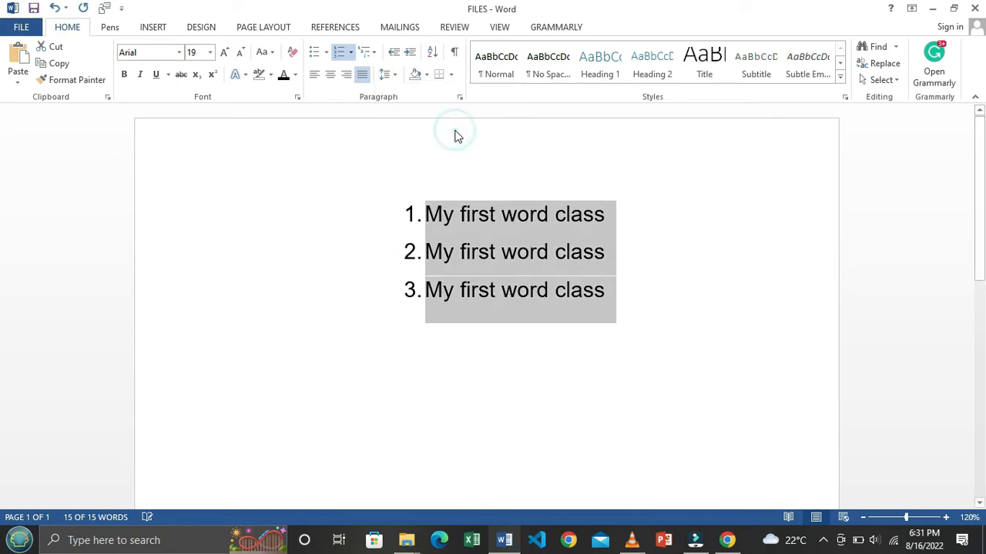
pyautogui.click(504, 240)
pyautogui.moveTo(425, 211); pyautogui.dragTo(620, 291)
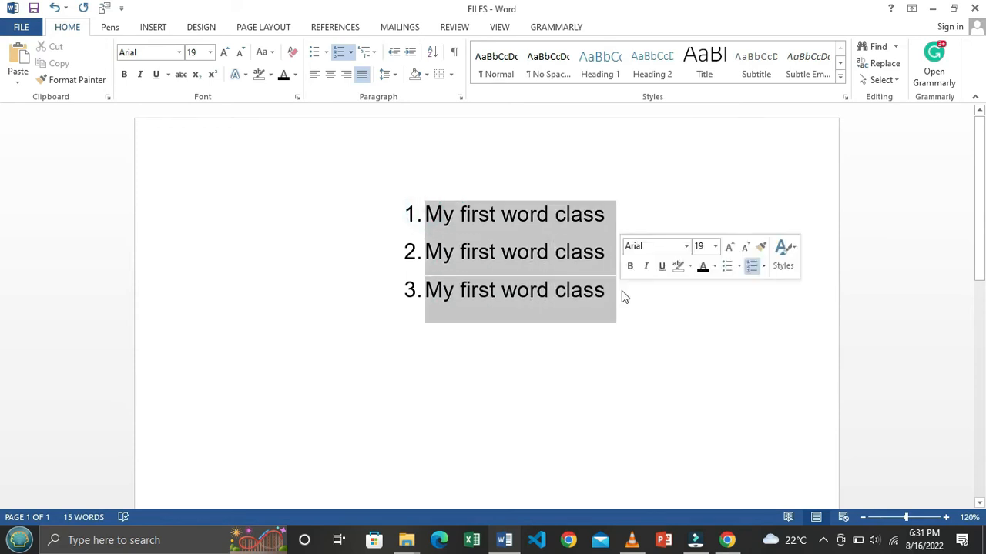
pyautogui.click(397, 80)
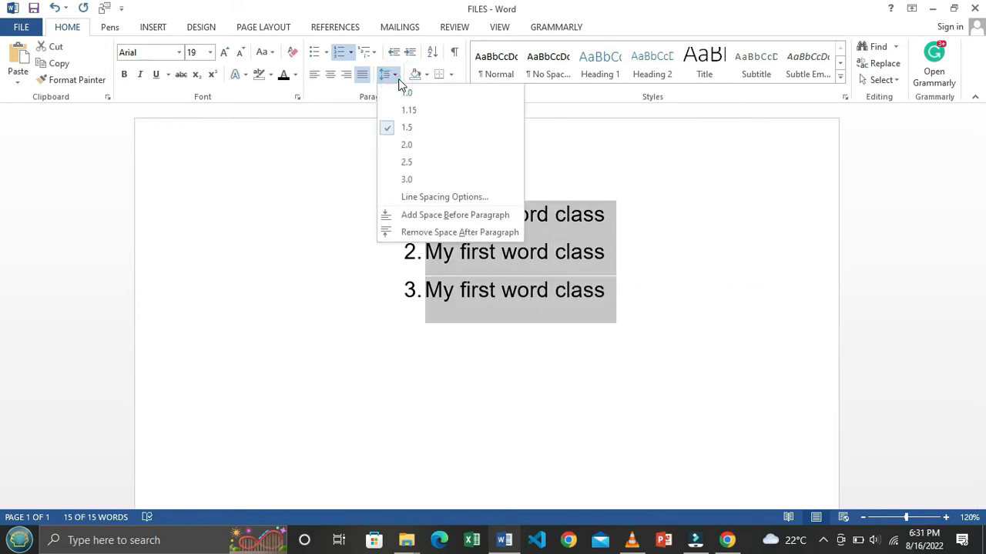
pyautogui.click(498, 200)
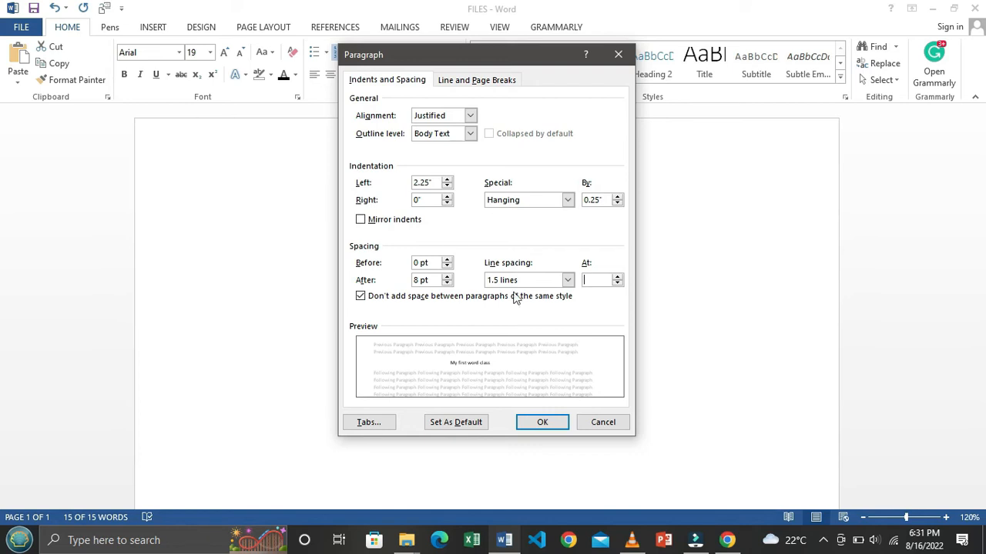
# Step: Choose Double line spacing in the Paragraph dialog and confirm with OK
pyautogui.click(568, 281)
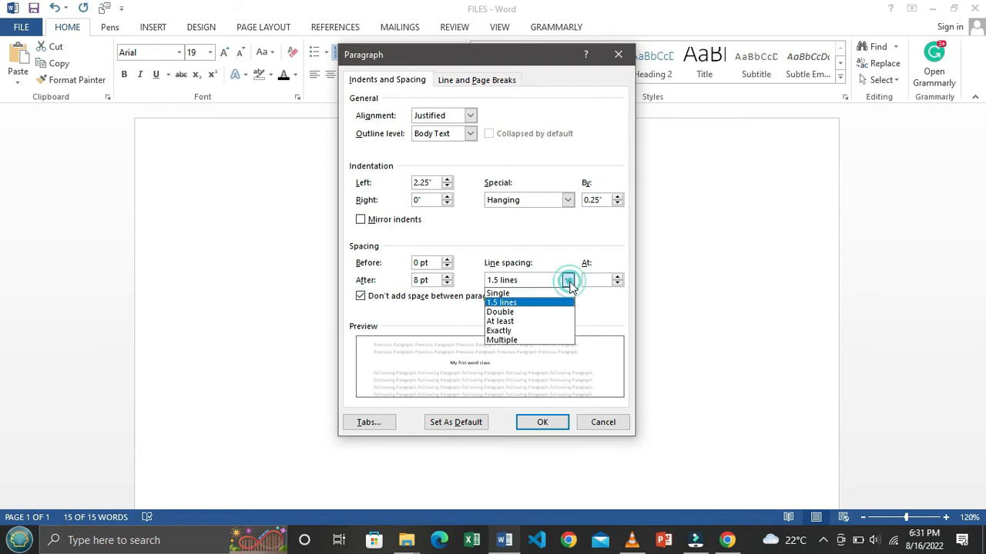
pyautogui.click(528, 312)
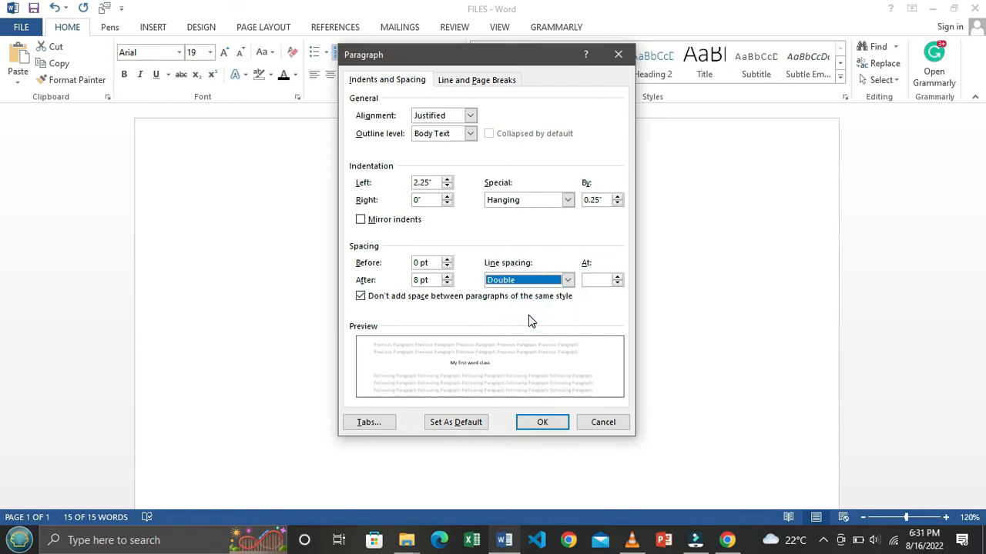
pyautogui.click(541, 423)
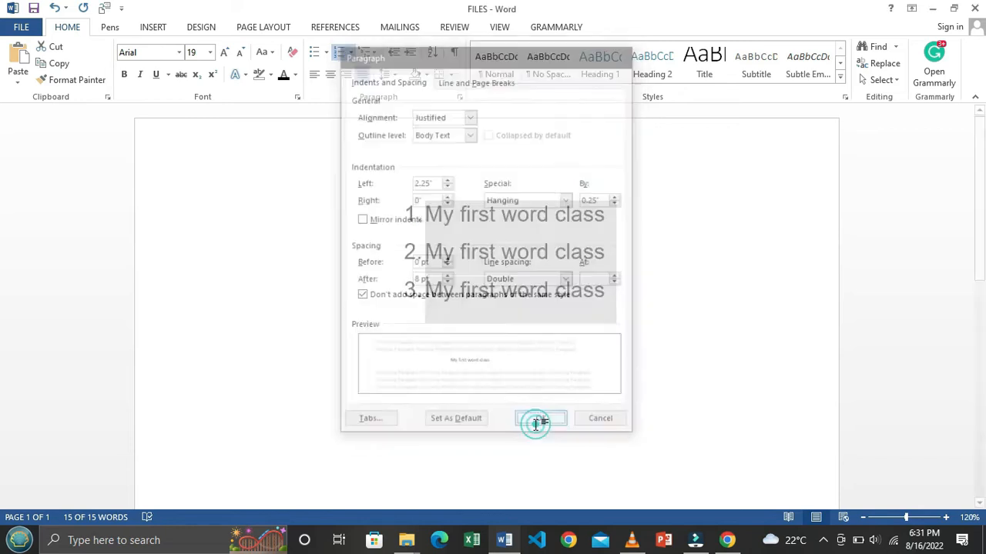
pyautogui.click(509, 317)
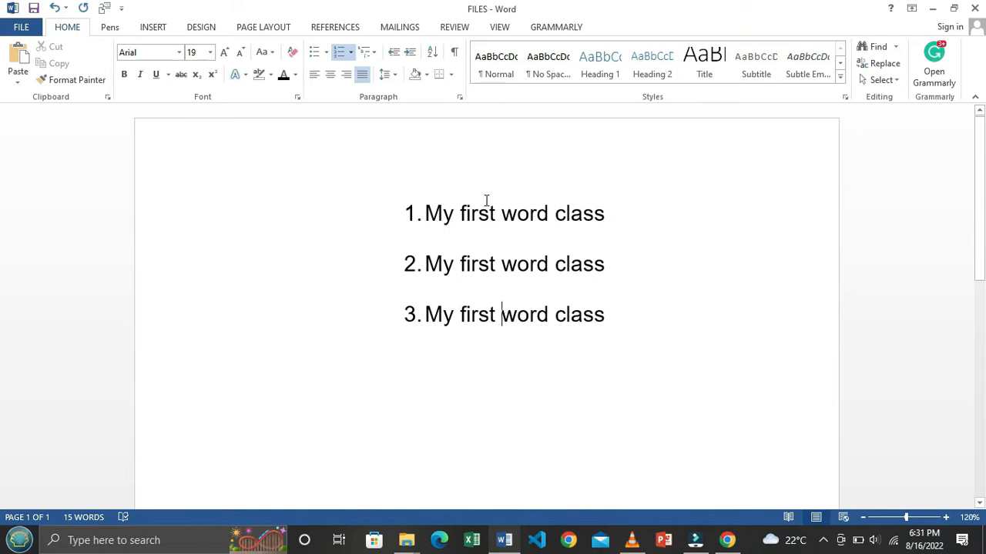
# Step: Bring up Find and Replace and move its window clear of the list
pyautogui.click(893, 68)
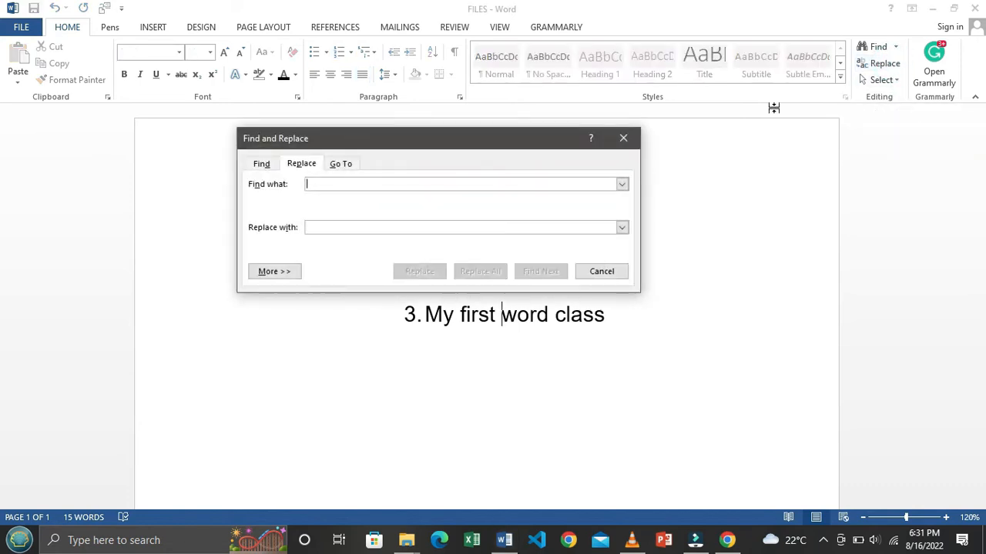
pyautogui.moveTo(454, 140); pyautogui.dragTo(846, 118)
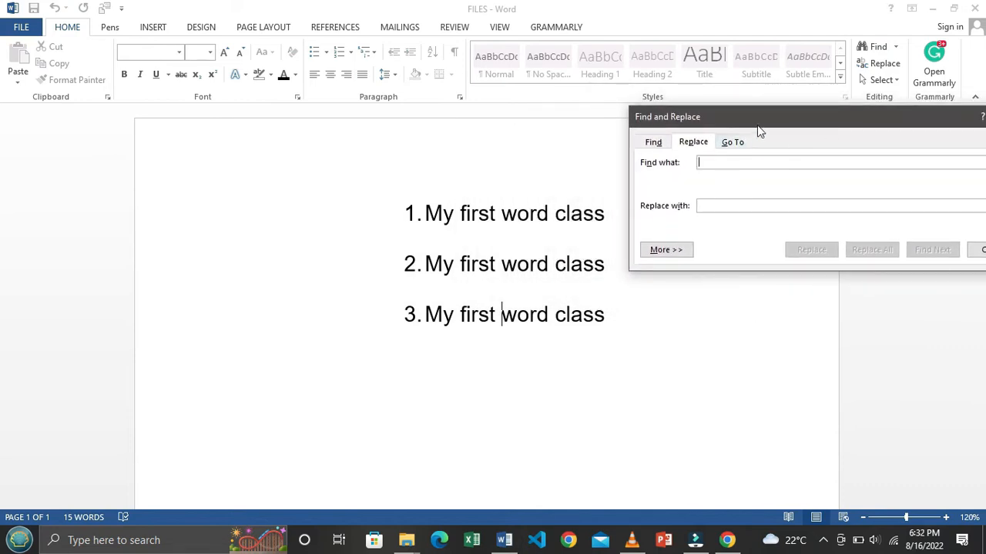
pyautogui.moveTo(769, 115); pyautogui.dragTo(701, 132)
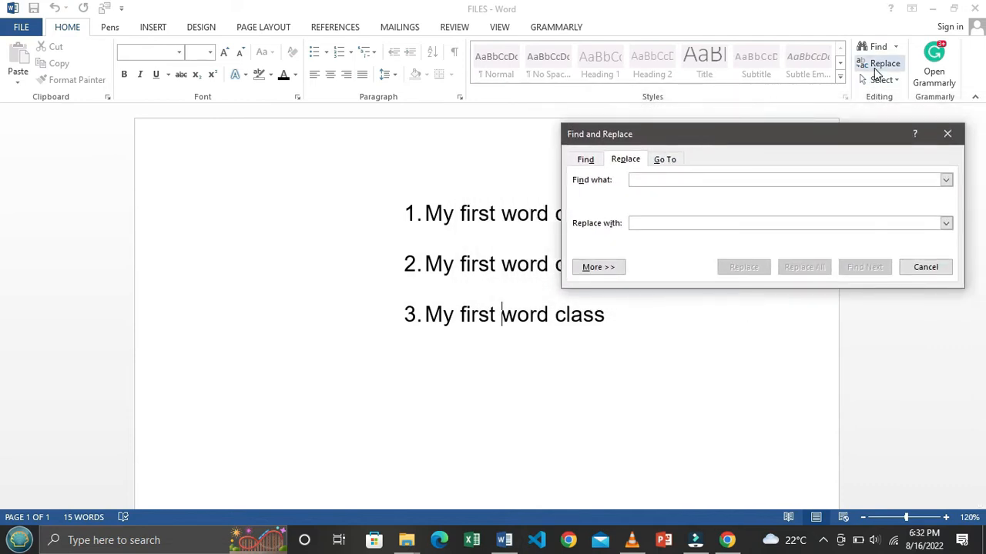
pyautogui.moveTo(739, 134); pyautogui.dragTo(829, 134)
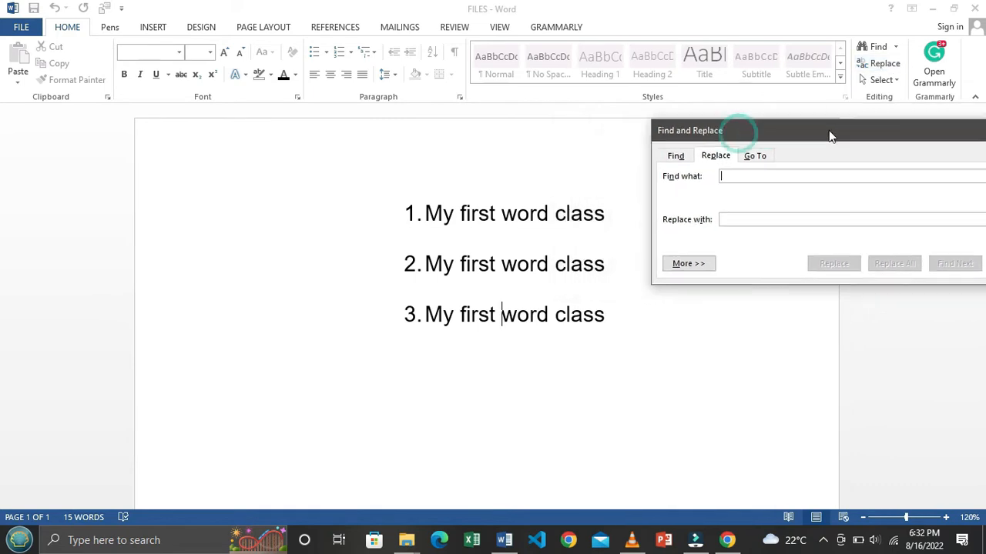
pyautogui.click(476, 216)
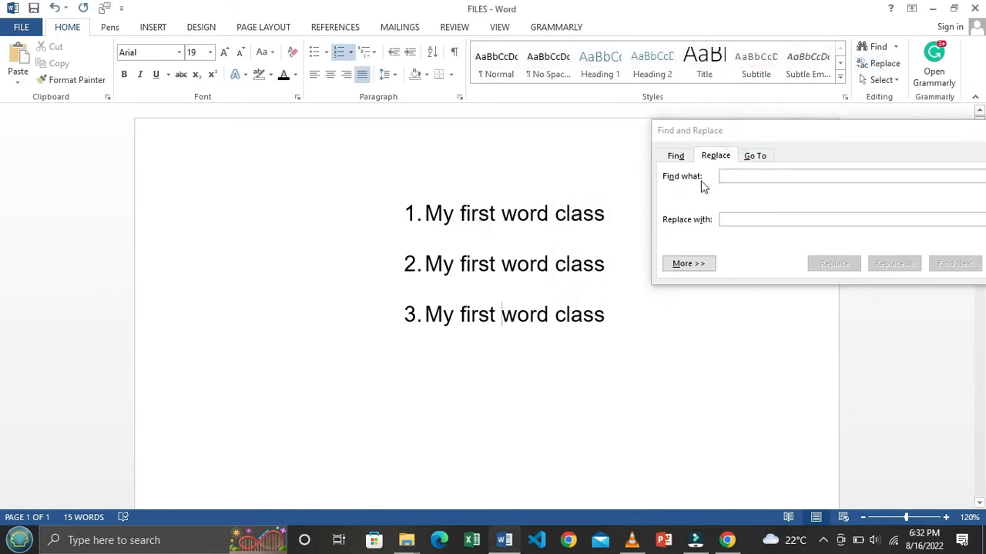
# Step: Replace all 3 occurrences of 'first' with 'second' and close the dialog
pyautogui.click(752, 177)
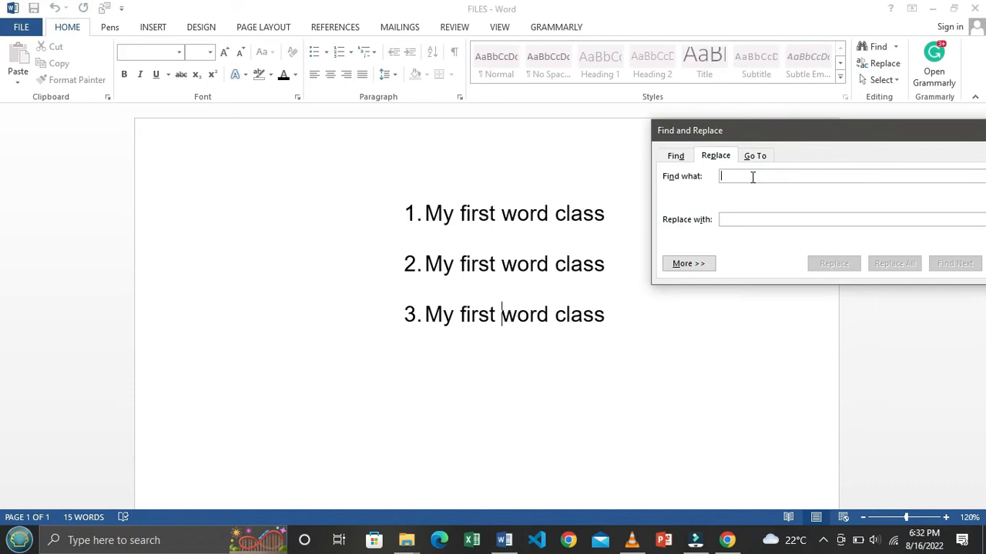
pyautogui.write('first')
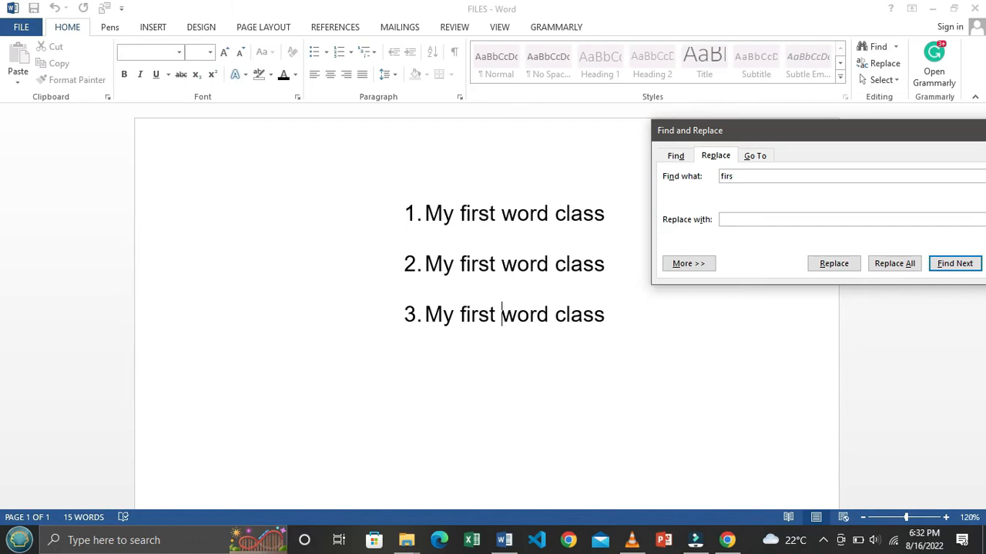
pyautogui.click(782, 220)
pyautogui.moveTo(864, 133); pyautogui.dragTo(455, 344)
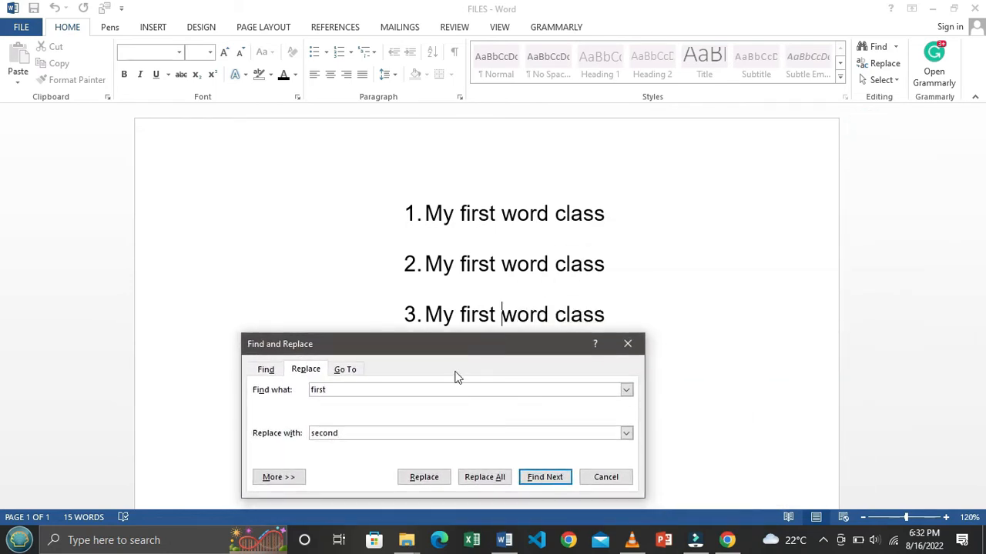
pyautogui.click(486, 478)
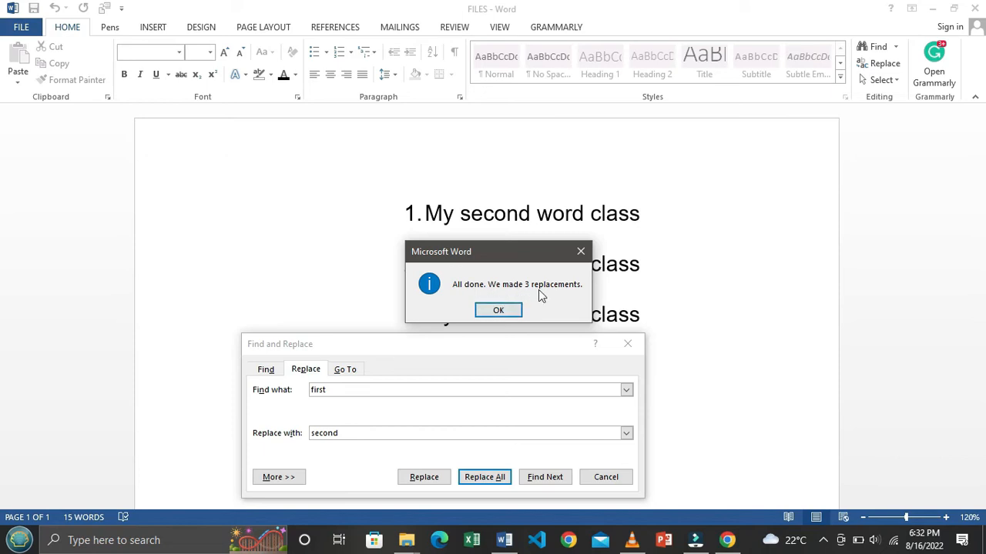
pyautogui.click(498, 311)
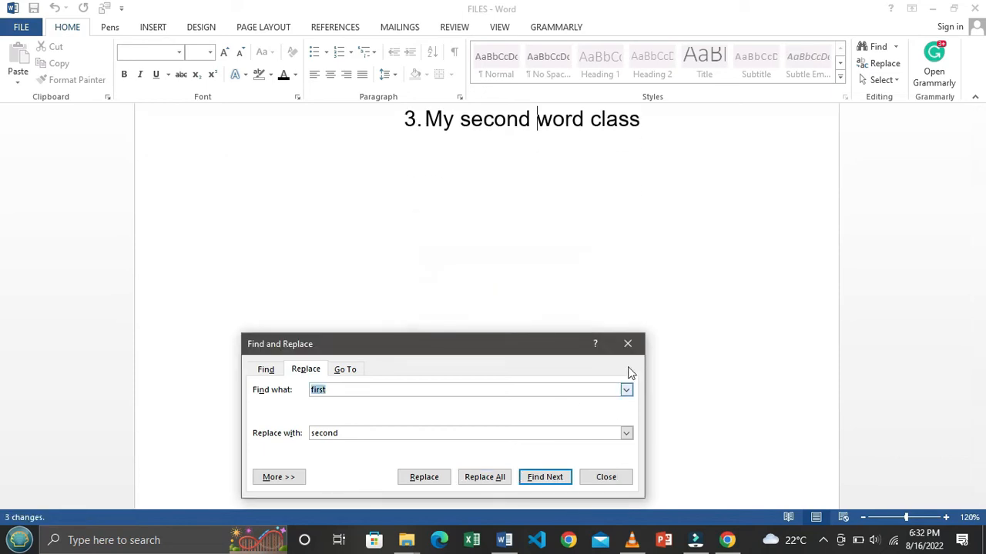
pyautogui.click(628, 344)
pyautogui.scroll(4, 594, 315)
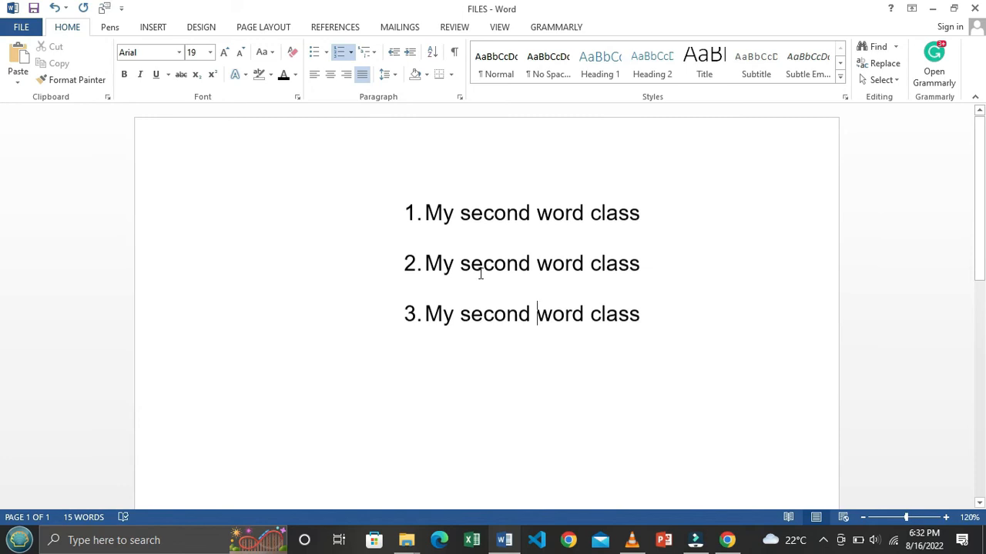
# Step: Check the word 'second' in each numbered line and save the document
pyautogui.moveTo(464, 218); pyautogui.dragTo(531, 218)
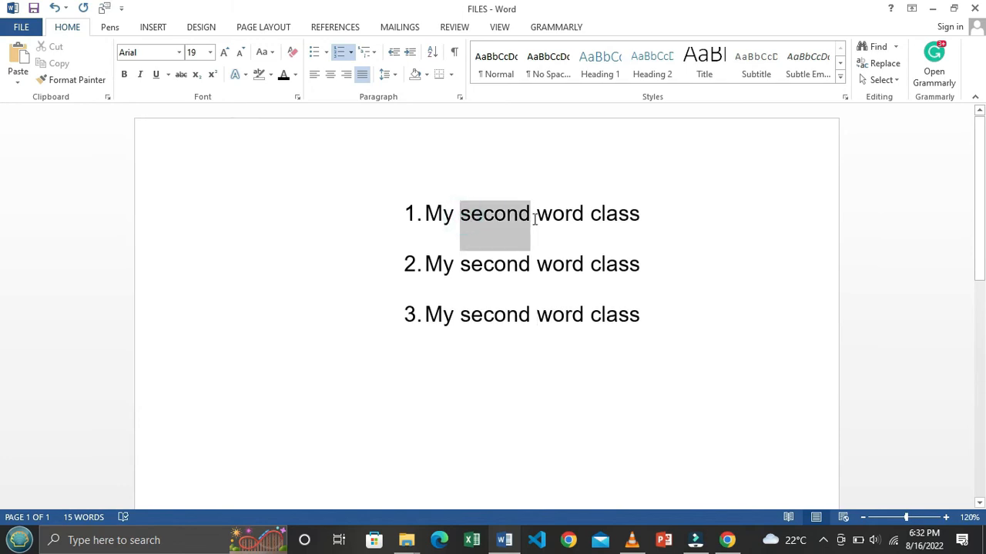
pyautogui.click(494, 276)
pyautogui.moveTo(470, 267); pyautogui.dragTo(520, 264)
pyautogui.click(470, 321)
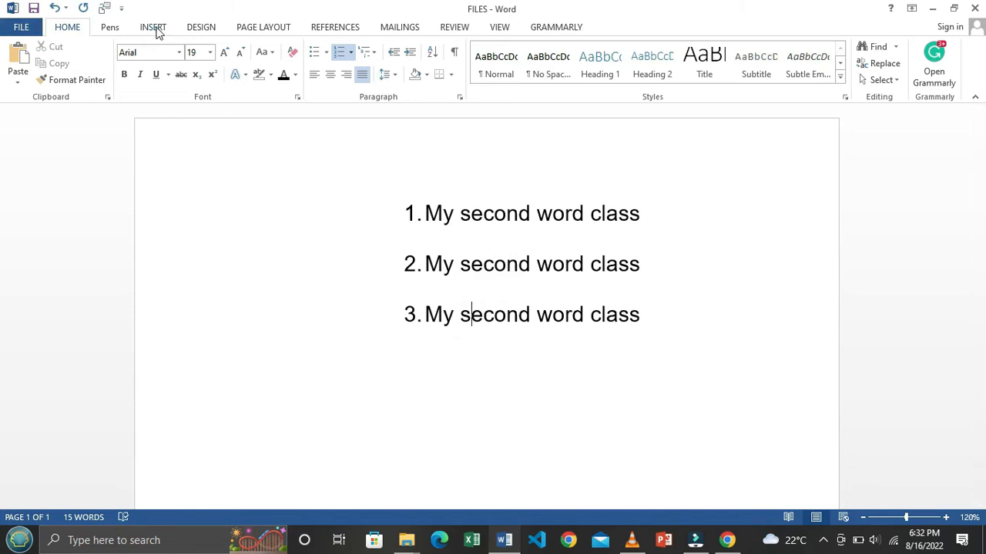
pyautogui.click(155, 29)
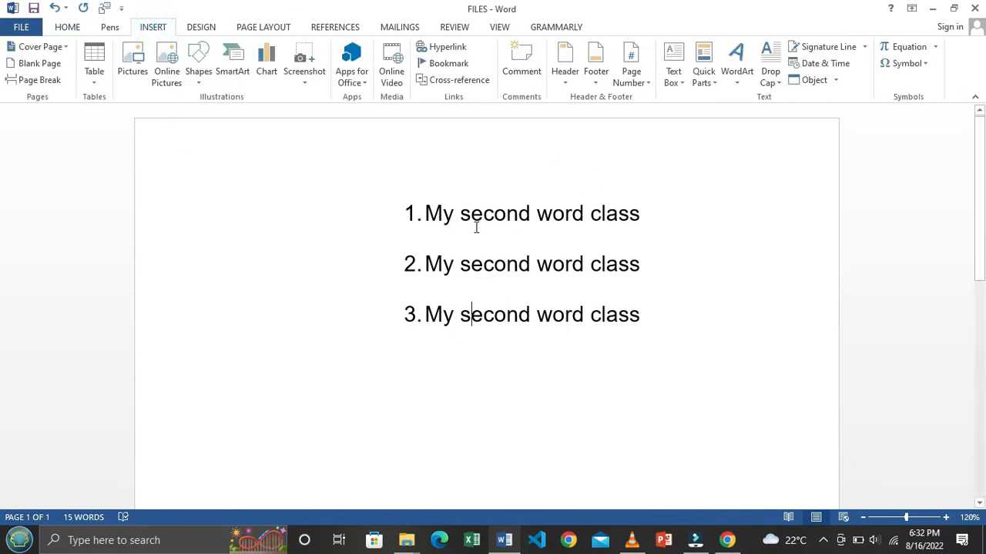
pyautogui.click(33, 9)
# Step: Insert an empty 4x4 table below the numbered lines
pyautogui.scroll(-3, 450, 262)
pyautogui.click(273, 218)
pyautogui.click(94, 85)
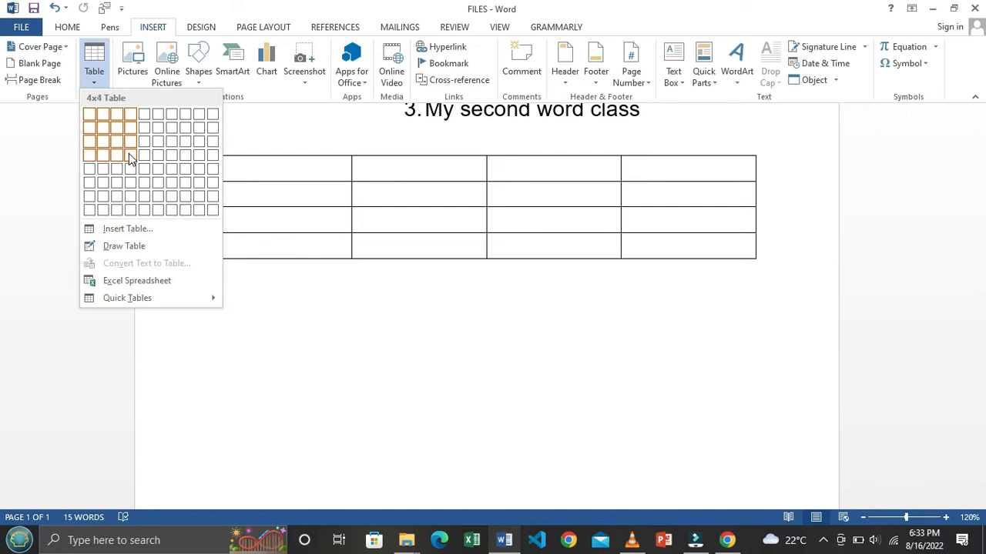
pyautogui.click(129, 153)
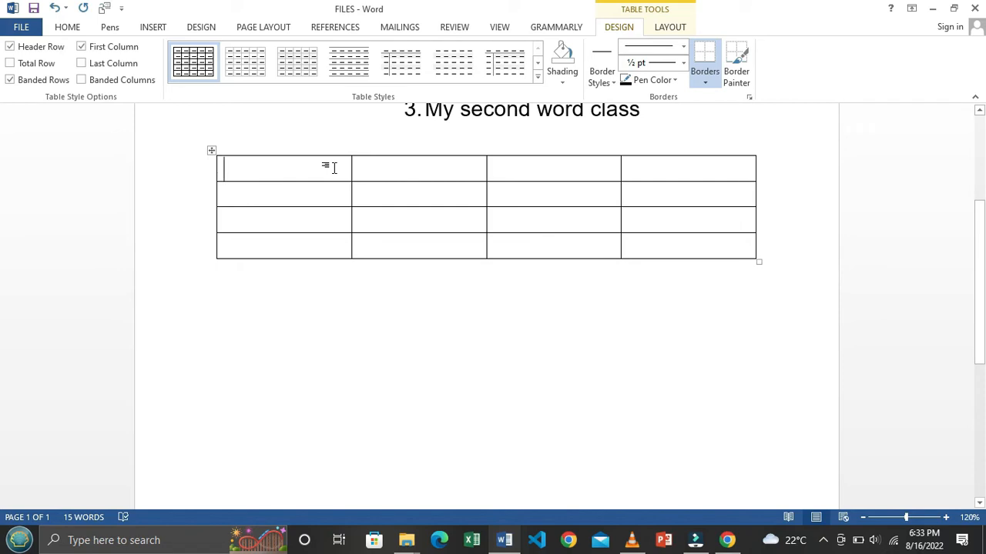
# Step: Type test text in the first table cell and set its font colour to Automatic
pyautogui.write('tstststs')
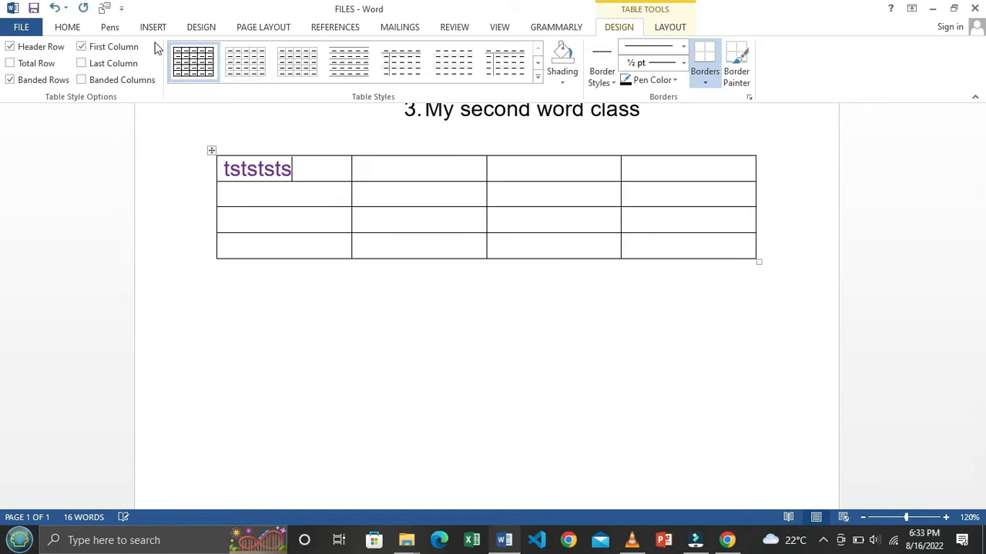
pyautogui.click(67, 28)
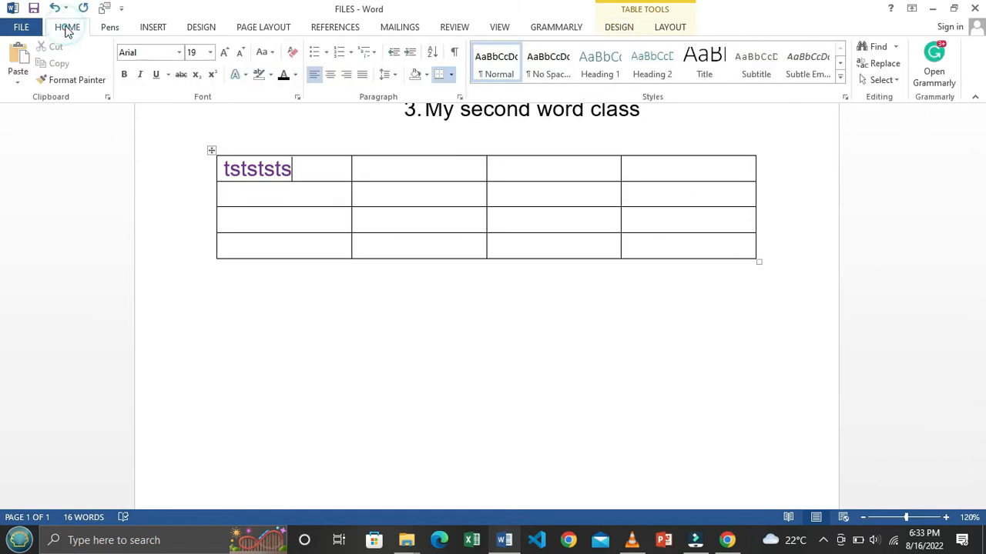
pyautogui.click(294, 76)
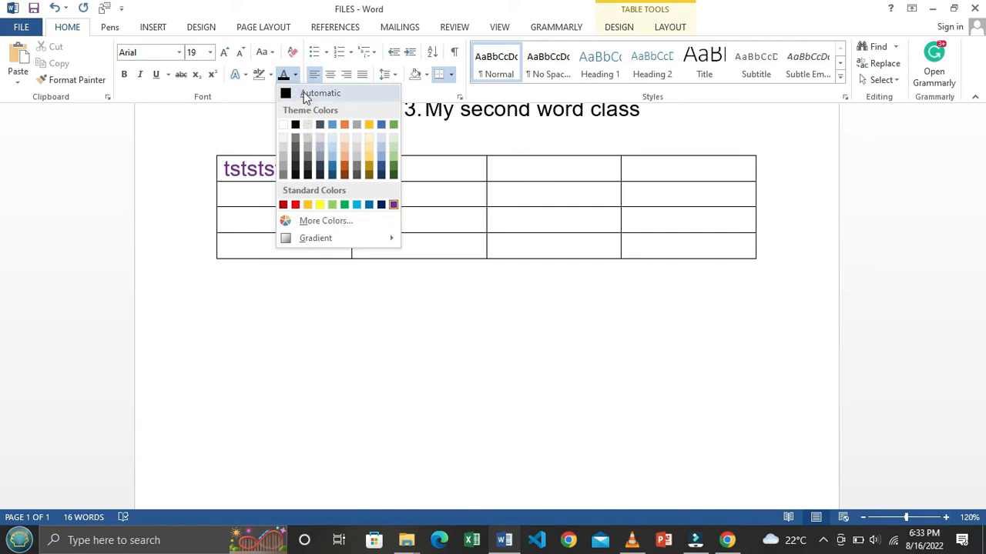
pyautogui.click(303, 93)
pyautogui.doubleClick(304, 170)
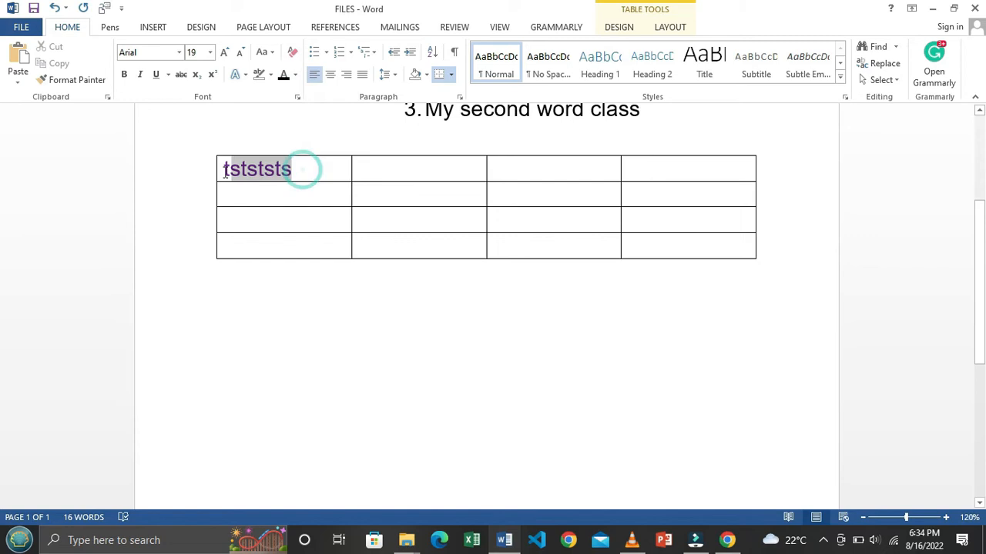
pyautogui.write('ffsfsf')
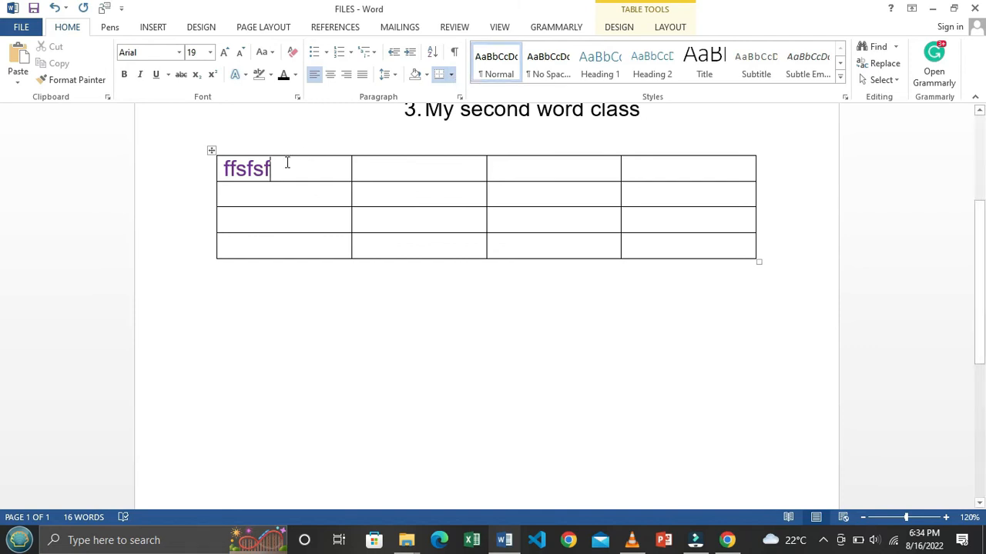
# Step: Give the first cell's text Normal style and size 20, then select it for overwriting
pyautogui.moveTo(286, 162); pyautogui.dragTo(212, 171)
pyautogui.click(496, 62)
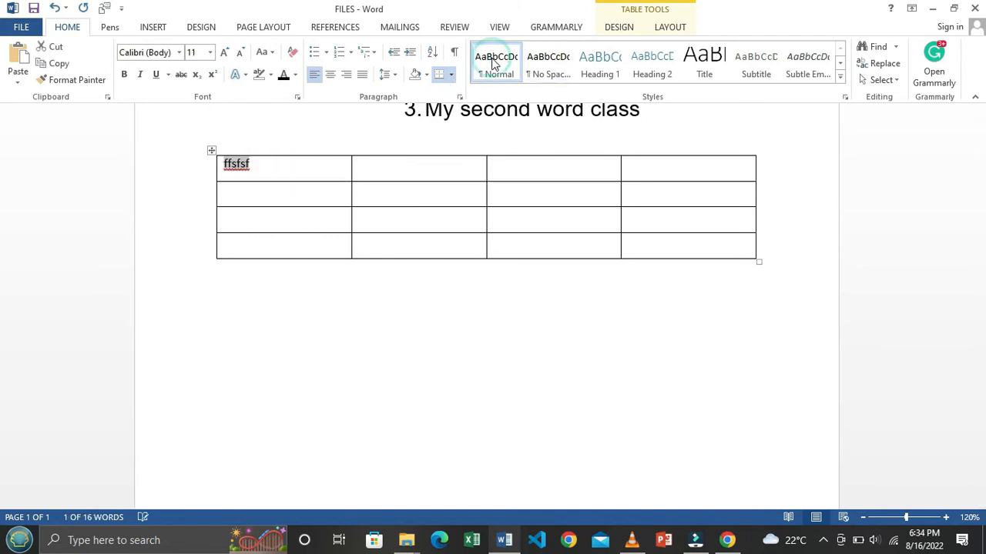
pyautogui.click(259, 165)
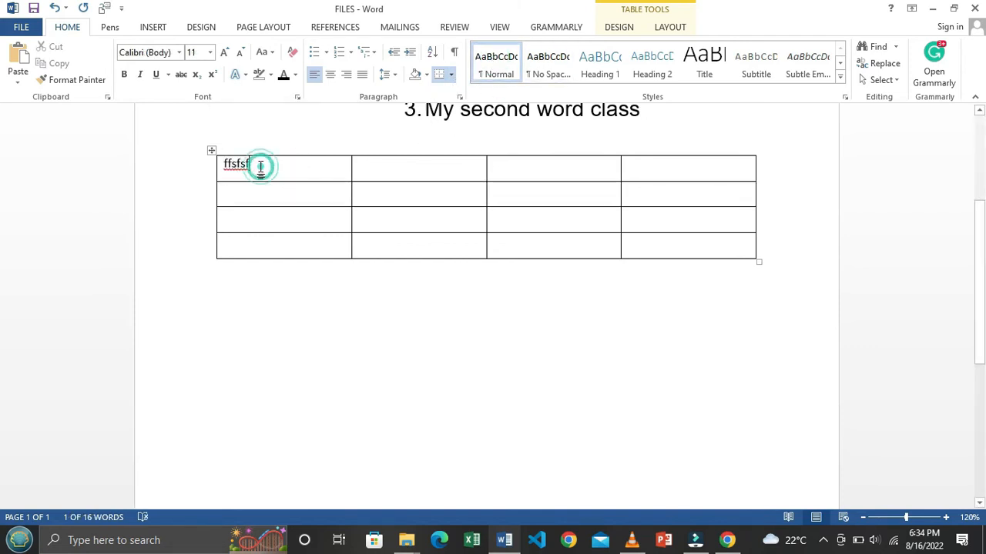
pyautogui.moveTo(269, 162); pyautogui.dragTo(222, 163)
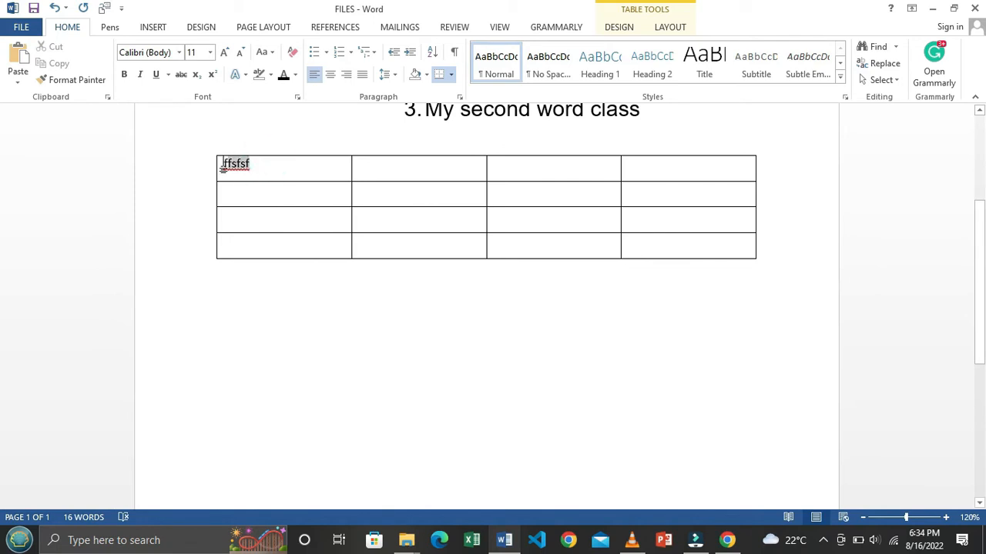
pyautogui.click(209, 52)
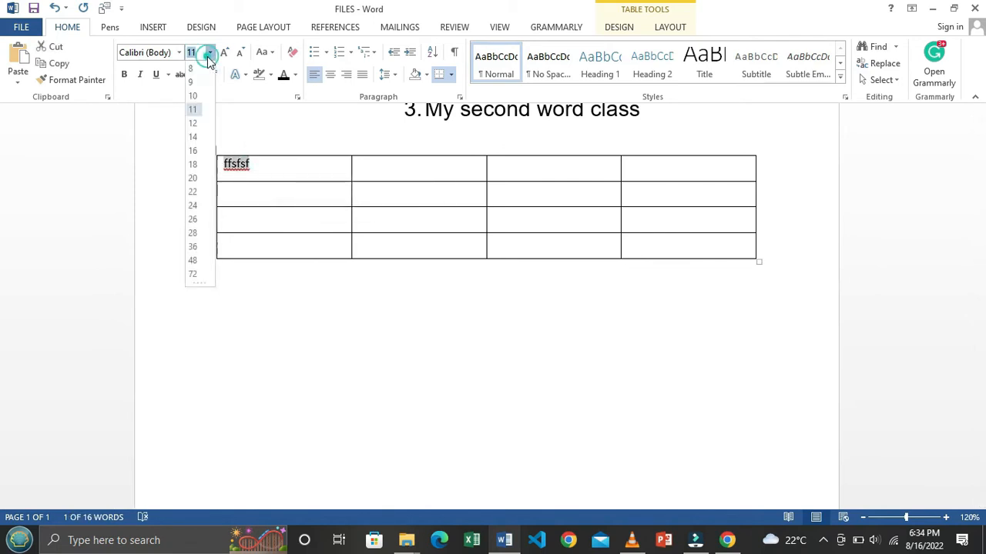
pyautogui.click(194, 179)
pyautogui.click(312, 170)
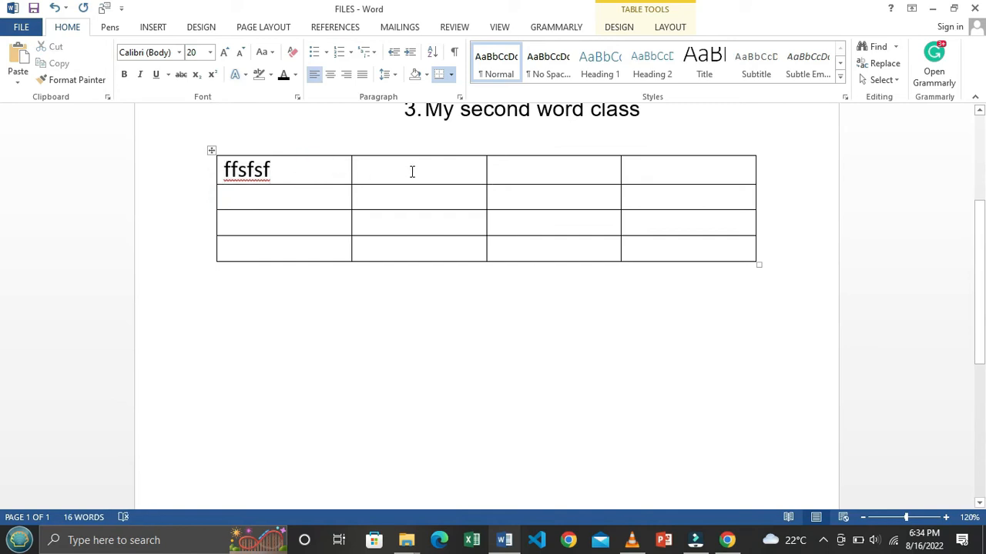
pyautogui.moveTo(308, 163); pyautogui.dragTo(226, 174)
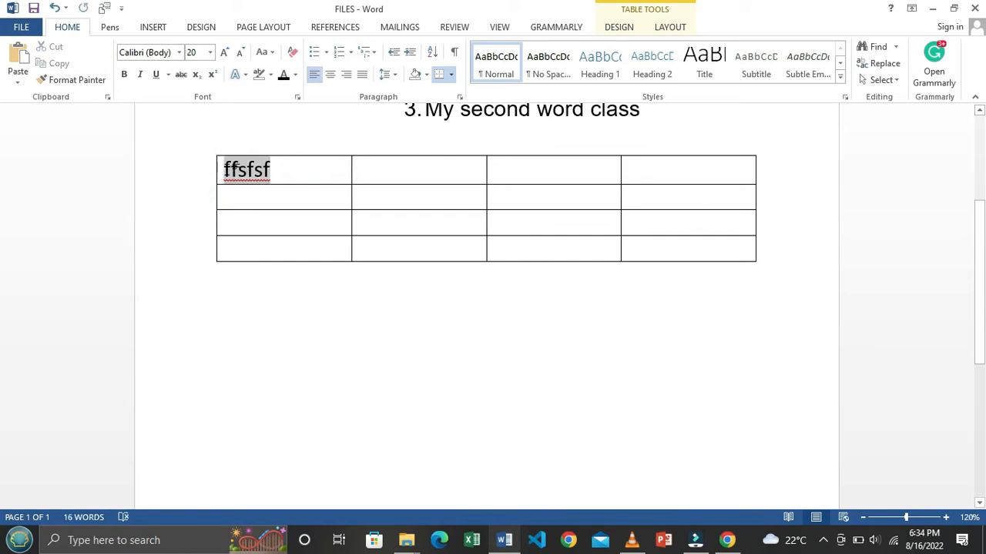
# Step: Type NAME in the first header cell and REGNO in the second
pyautogui.write('NAAM')
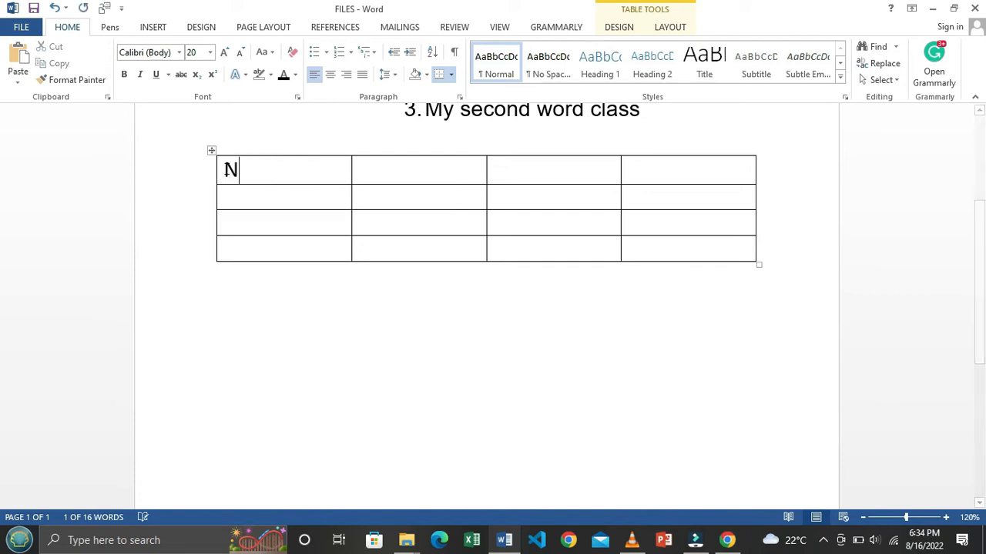
pyautogui.press('BackSpace')
pyautogui.press('BackSpace')
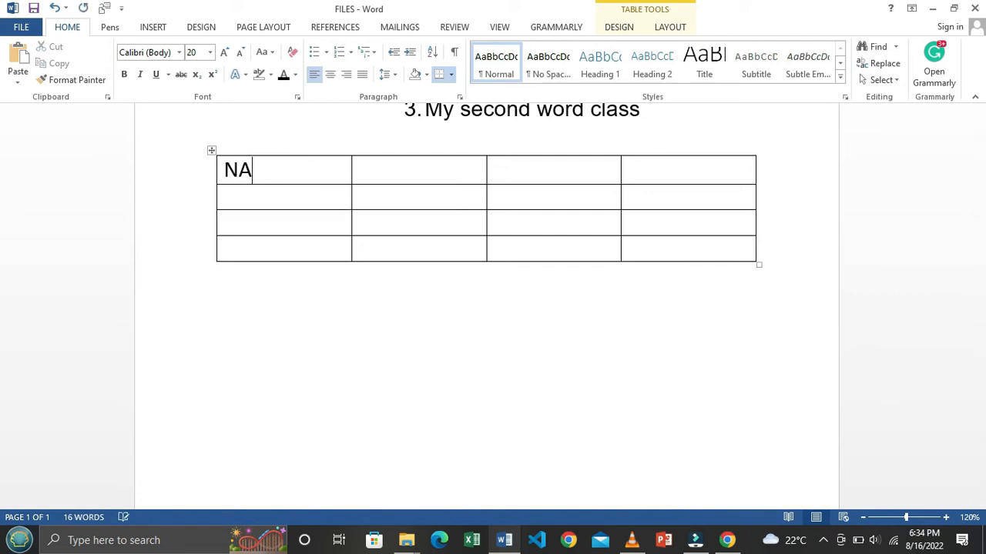
pyautogui.write('ME')
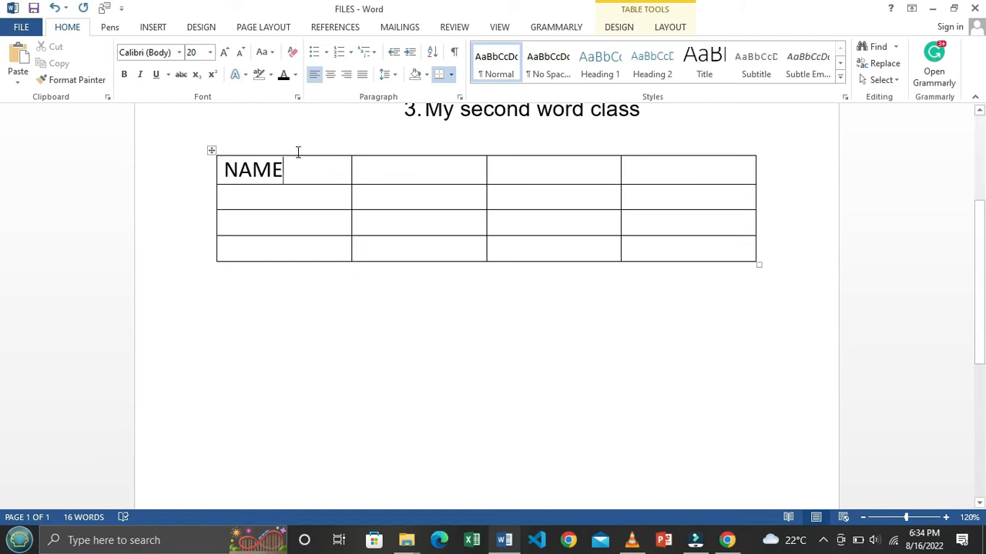
pyautogui.click(405, 180)
pyautogui.write('RE')
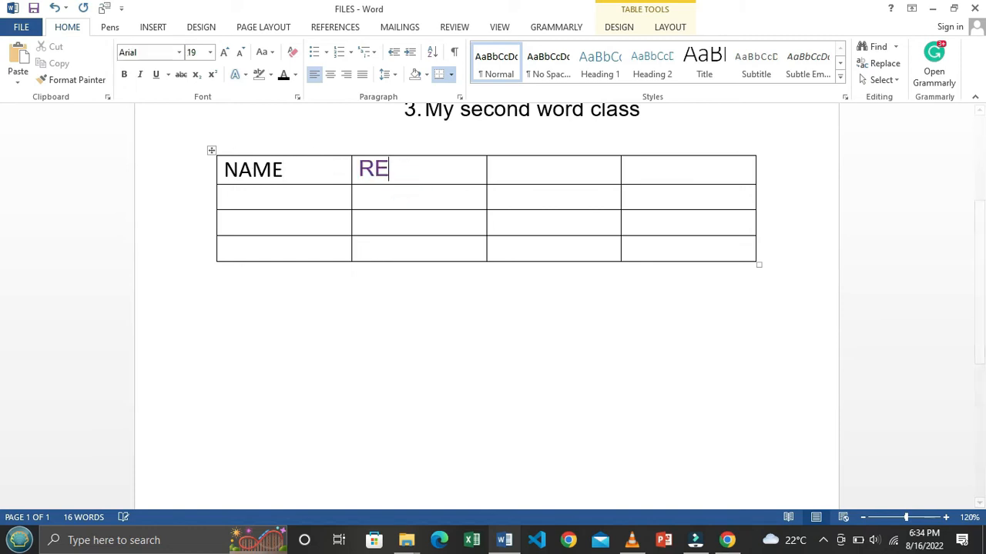
pyautogui.write('GNO')
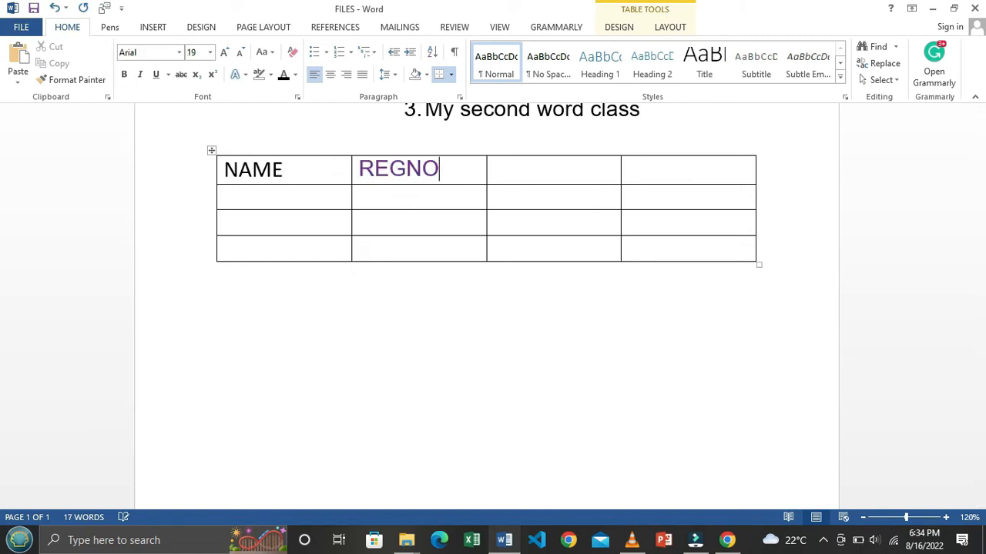
pyautogui.scroll(3, 431, 149)
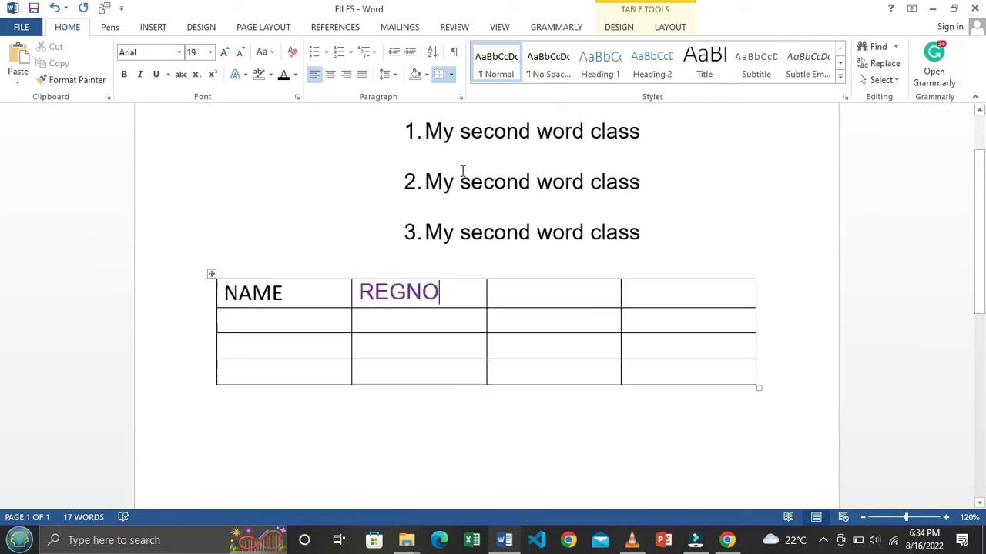
pyautogui.moveTo(426, 131); pyautogui.dragTo(640, 223)
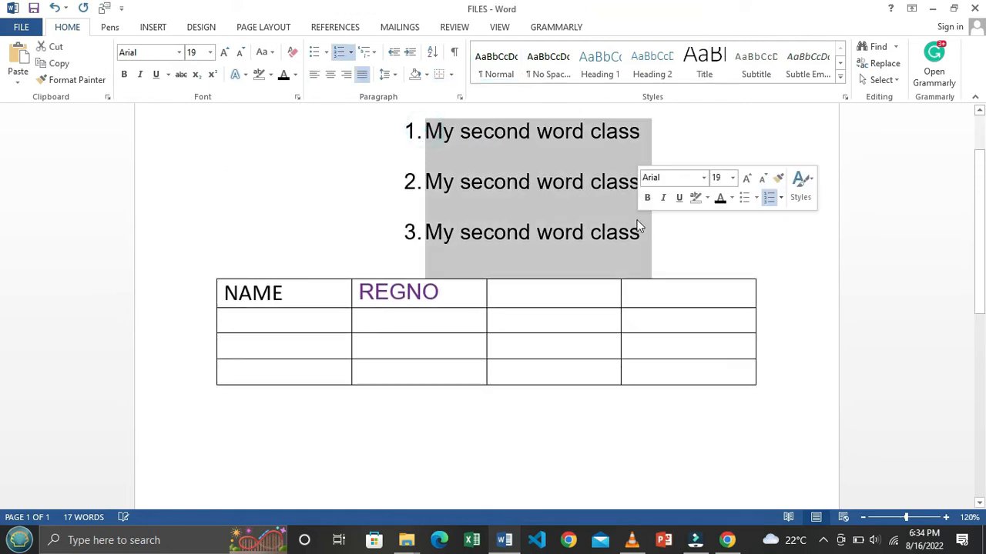
# Step: Reset the three numbered lines and REGNO to Normal style, removing the numbering
pyautogui.click(493, 61)
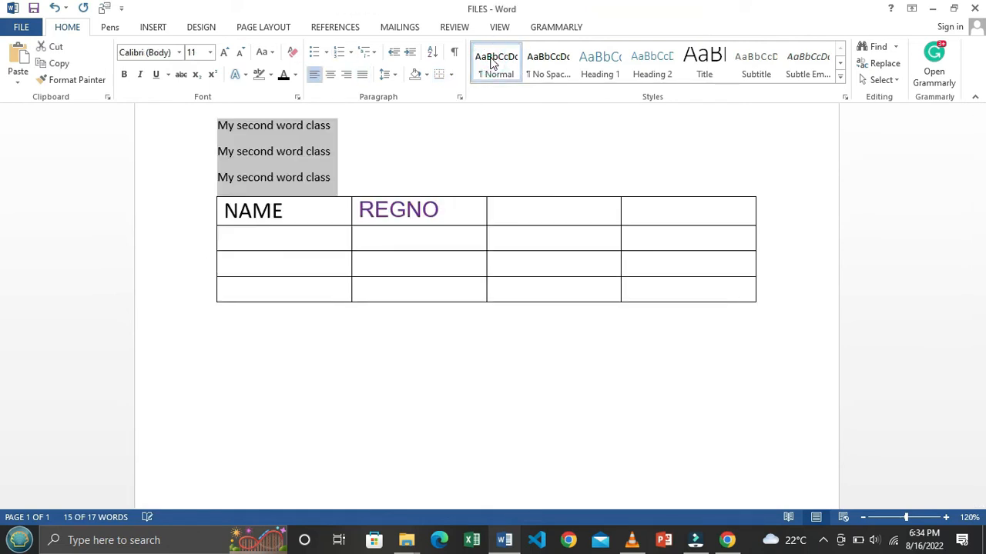
pyautogui.click(380, 152)
pyautogui.moveTo(355, 210); pyautogui.dragTo(443, 210)
pyautogui.click(496, 61)
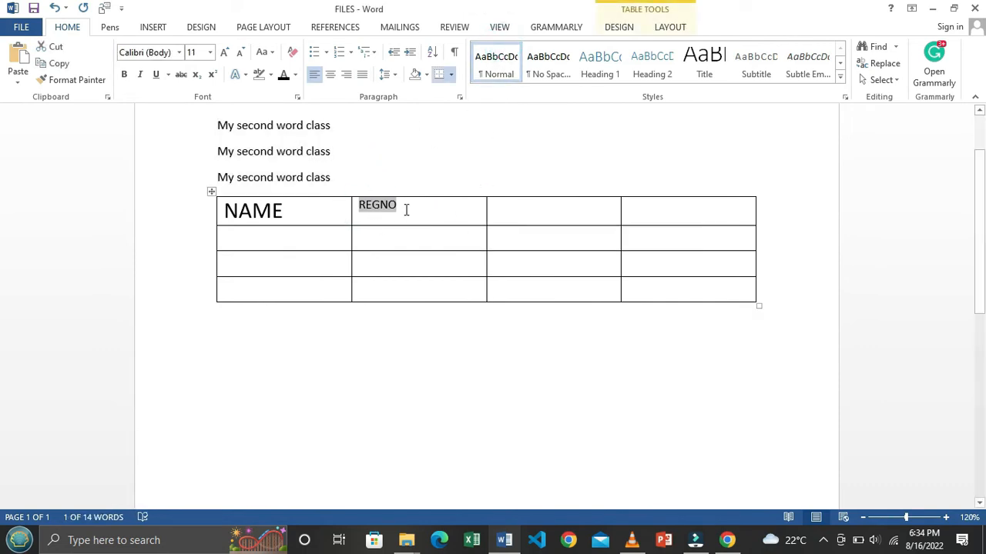
pyautogui.click(405, 209)
pyautogui.scroll(1, 355, 192)
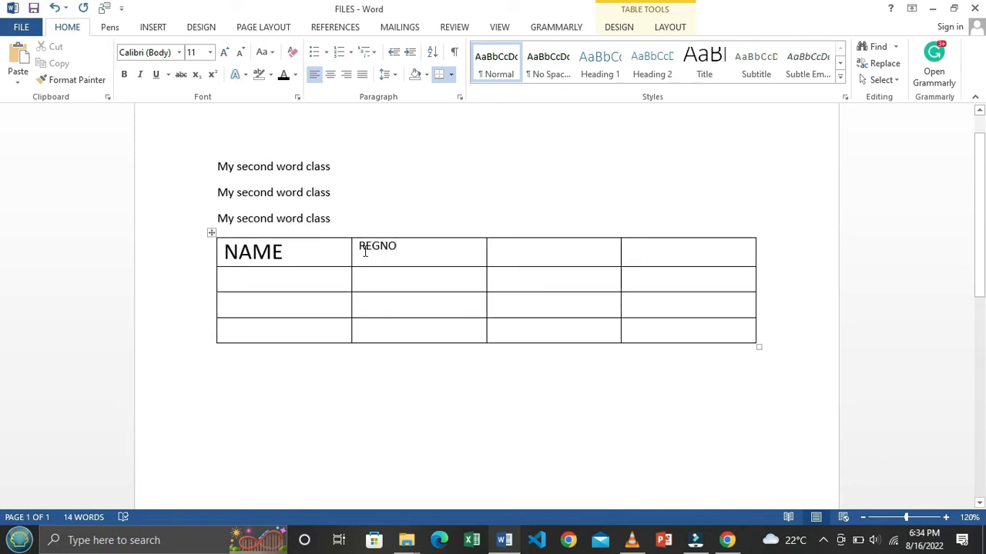
# Step: Make REGNO 20 pt and type STUDENTNO in the third header cell
pyautogui.moveTo(301, 252); pyautogui.dragTo(217, 259)
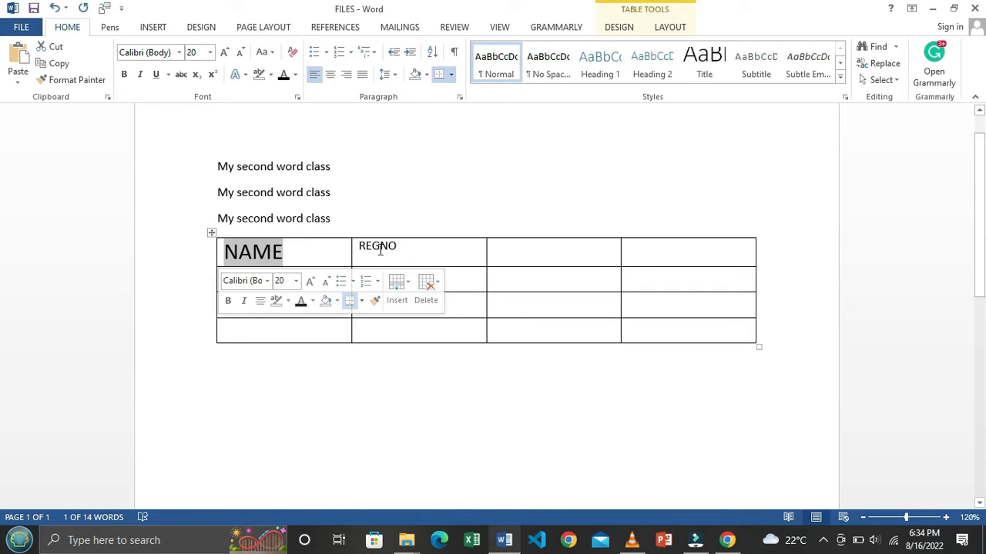
pyautogui.tripleClick(357, 246)
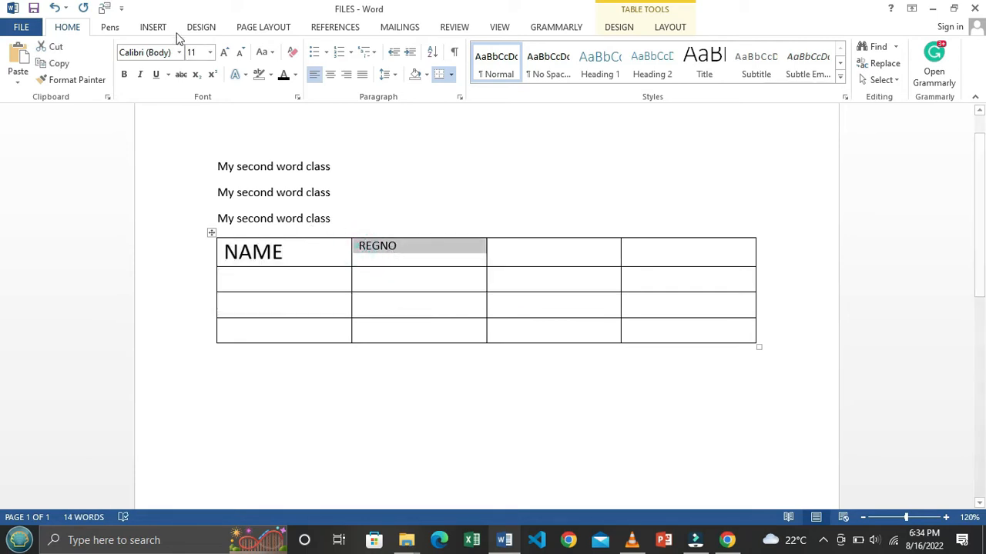
pyautogui.write('20')
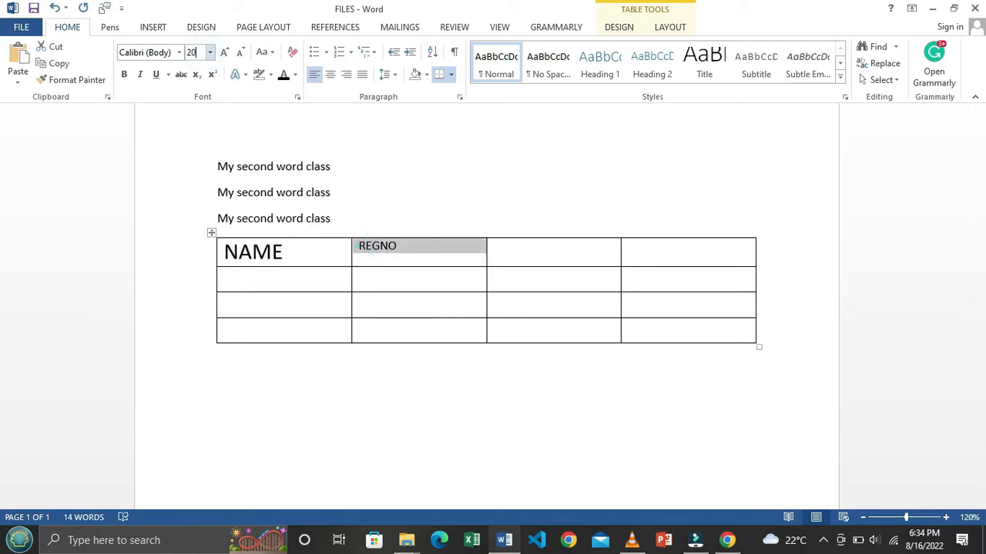
pyautogui.press('Return')
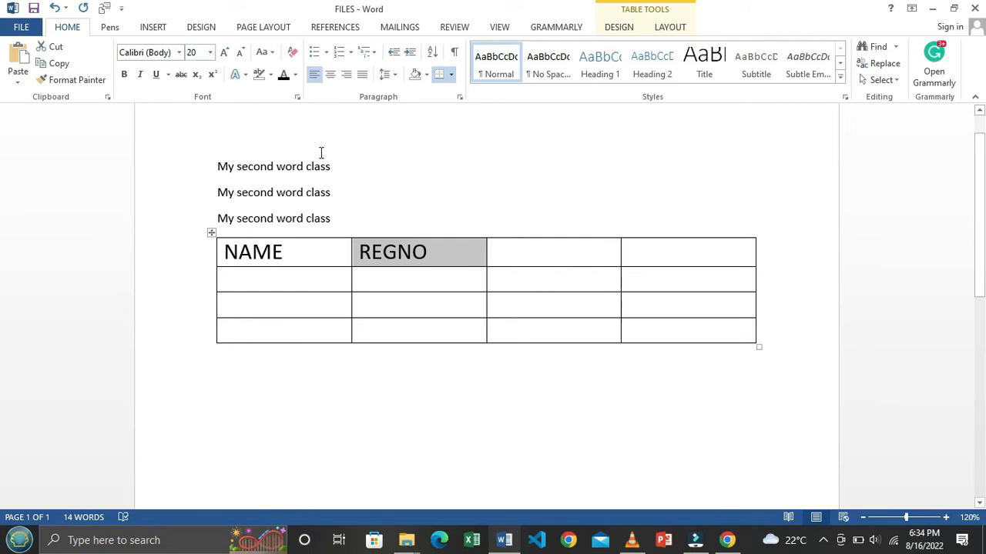
pyautogui.click(554, 246)
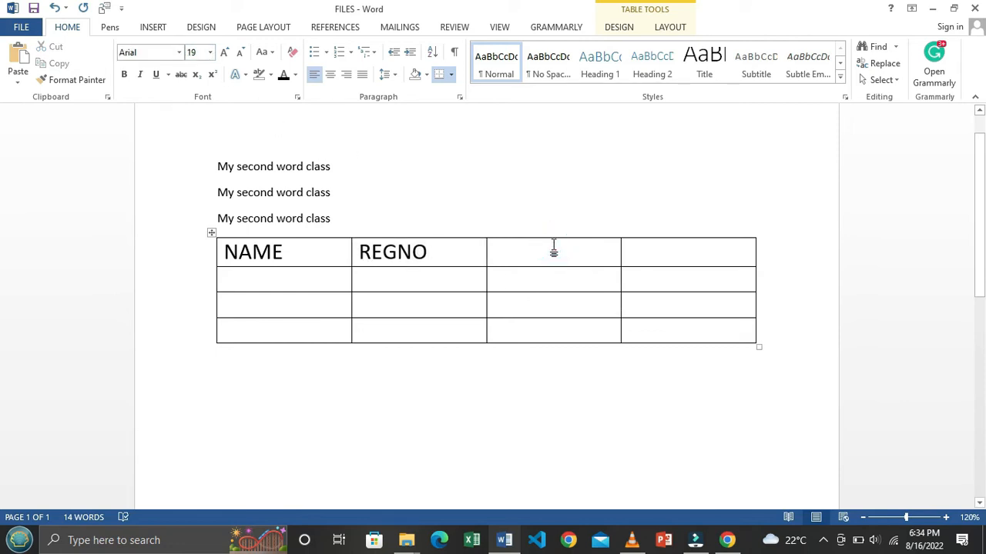
pyautogui.write('SST')
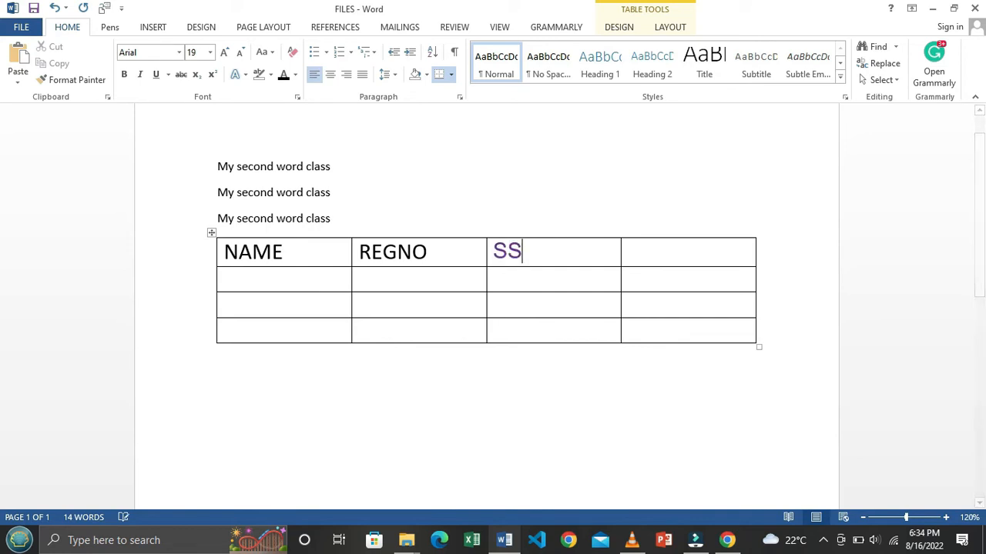
pyautogui.press('BackSpace')
pyautogui.press('BackSpace')
pyautogui.write('TUDEN')
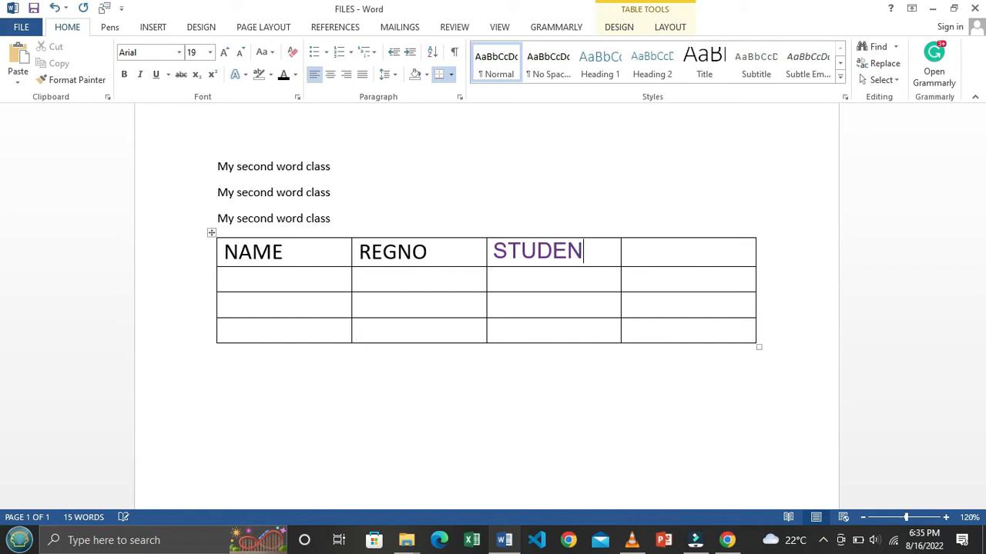
pyautogui.write('TNO')
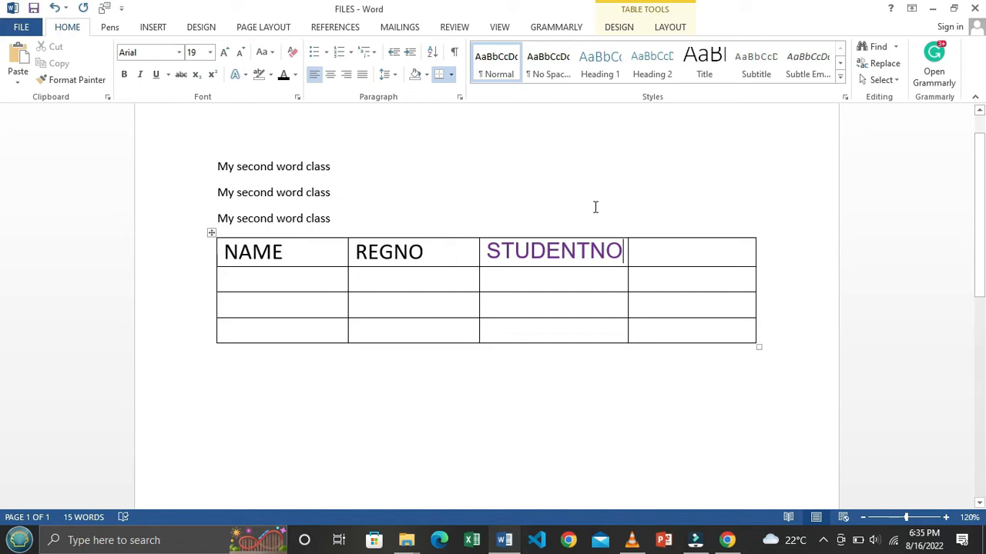
# Step: Give the STUDENTNO header the Calibri font, Normal style and 20 pt size
pyautogui.scroll(-1, 611, 203)
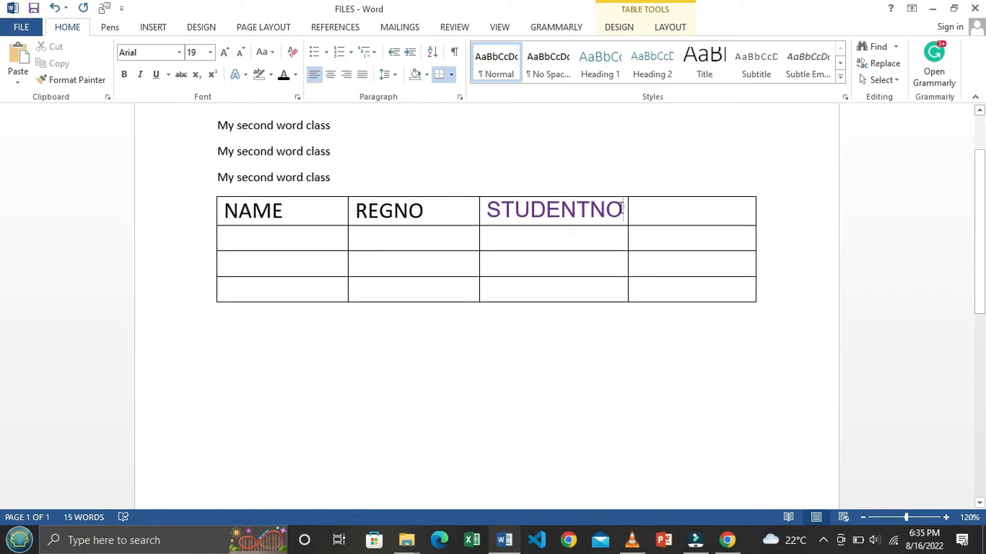
pyautogui.moveTo(624, 208); pyautogui.dragTo(481, 208)
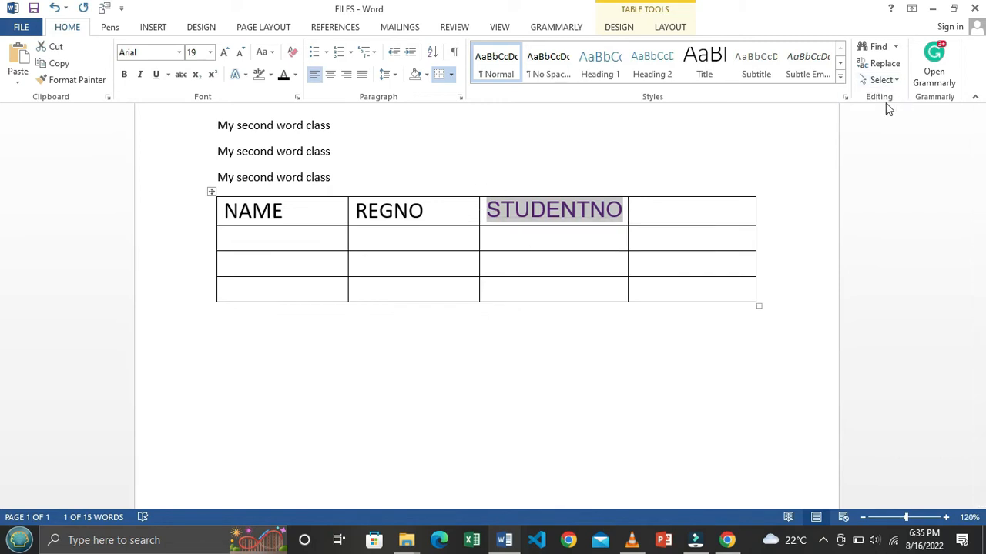
pyautogui.click(178, 54)
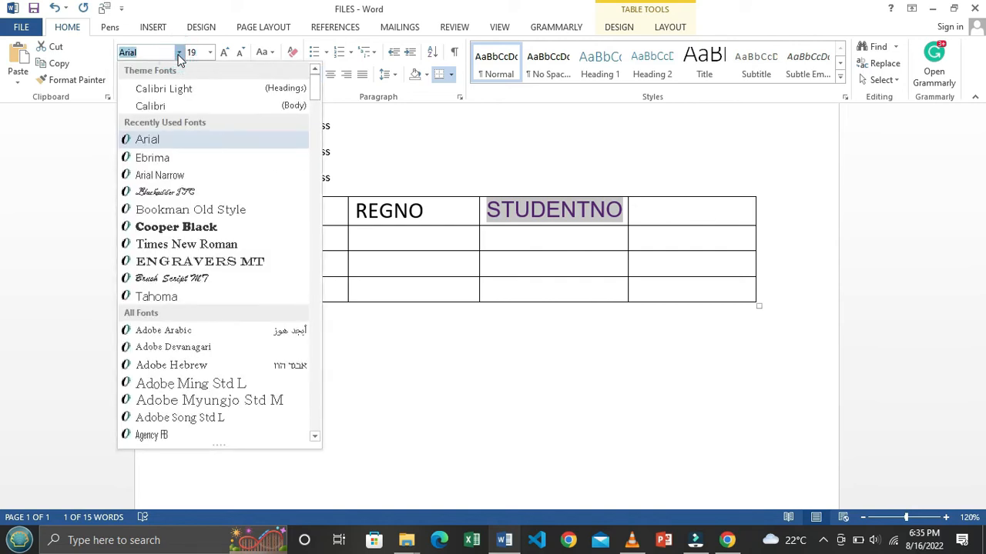
pyautogui.click(174, 105)
pyautogui.click(197, 53)
pyautogui.write('2')
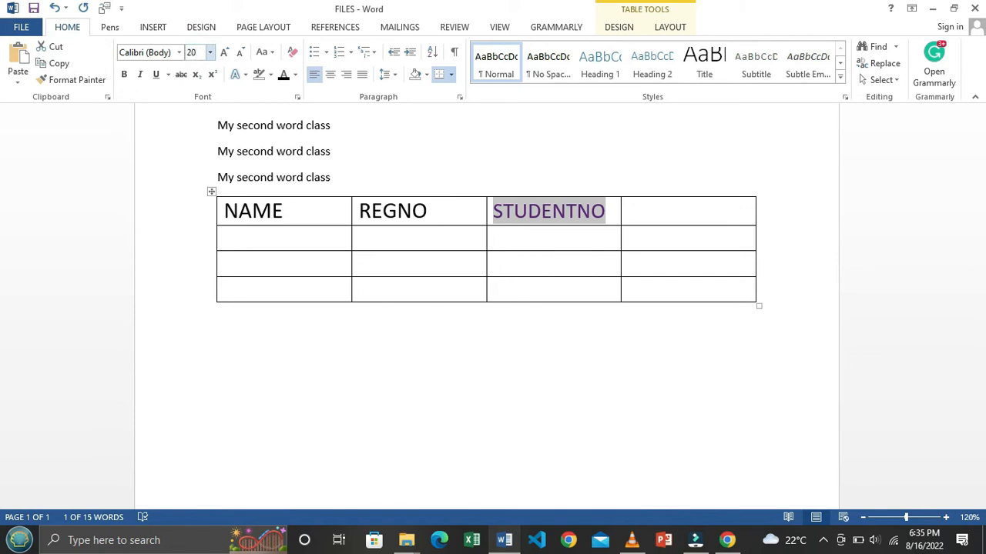
pyautogui.write('0')
pyautogui.press('Return')
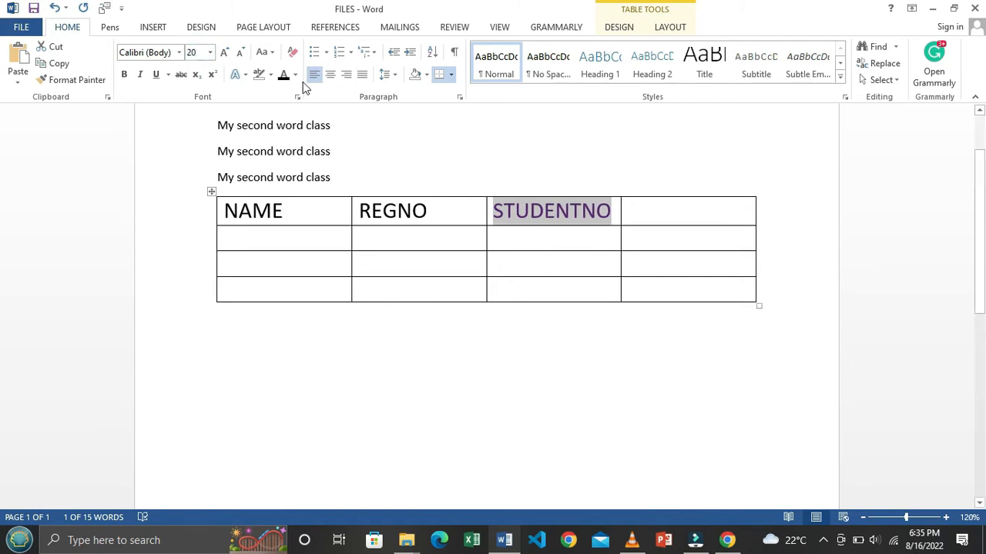
pyautogui.click(493, 63)
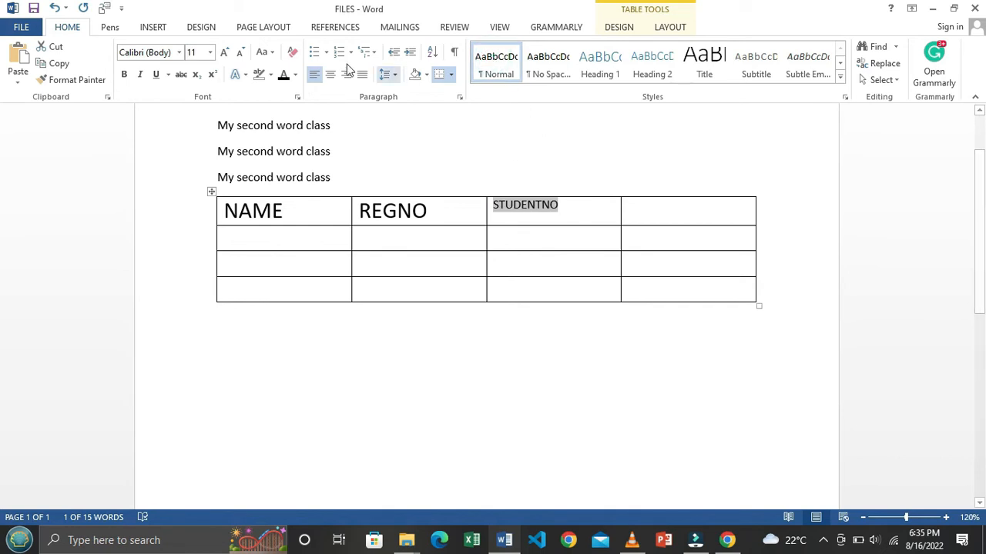
pyautogui.click(194, 51)
pyautogui.write('20')
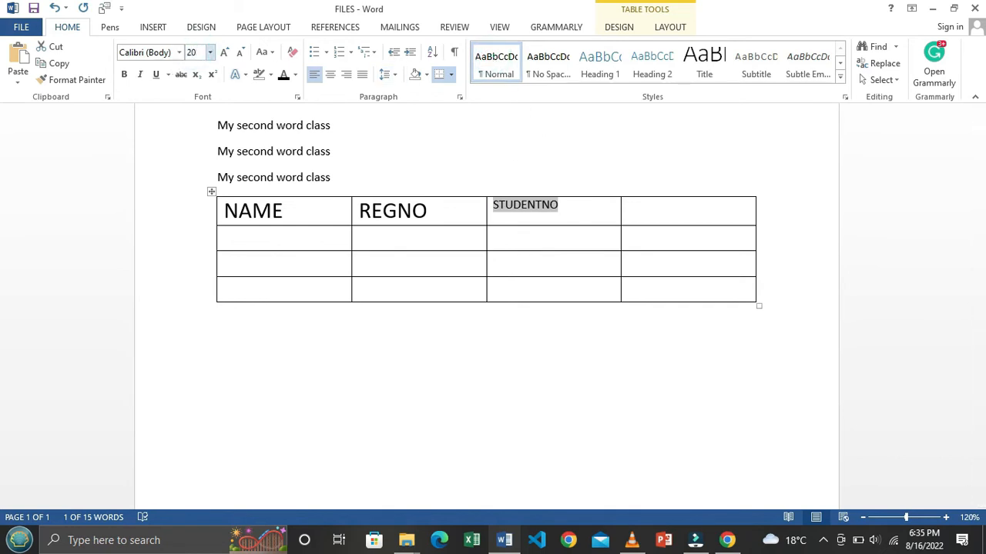
pyautogui.press('Return')
pyautogui.click(319, 409)
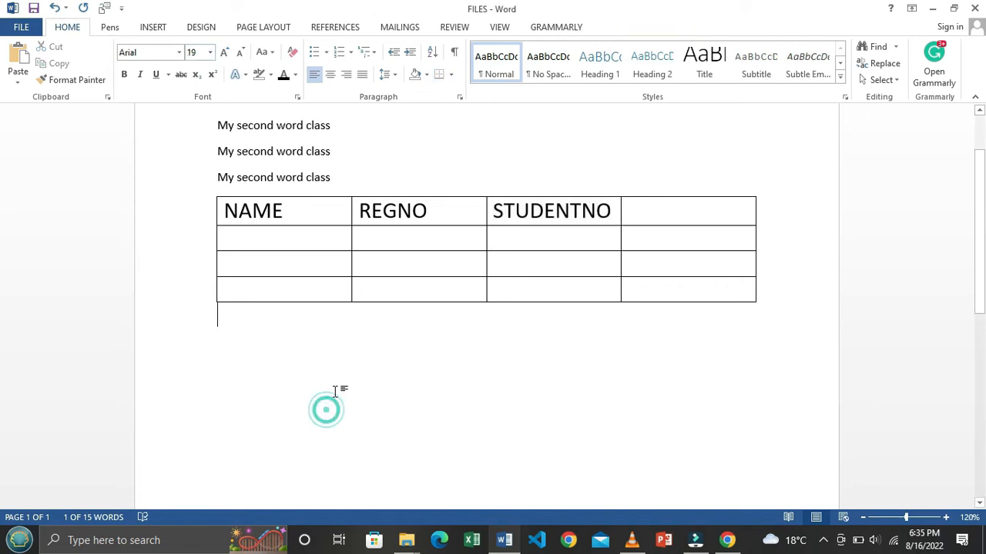
# Step: Delete the empty fourth column, leaving only the NAME, REGNO and STUDENTNO columns
pyautogui.moveTo(689, 205); pyautogui.dragTo(727, 287)
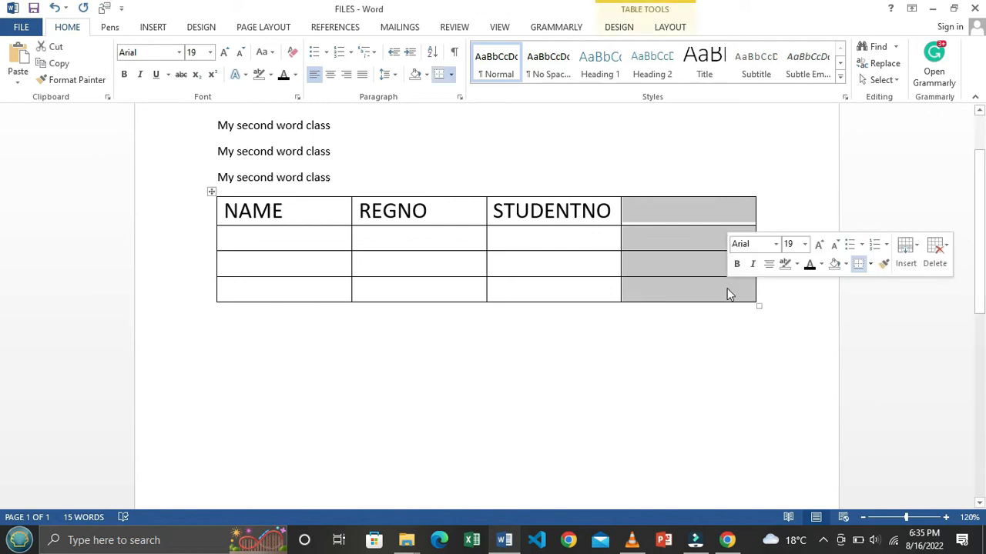
pyautogui.click(679, 245)
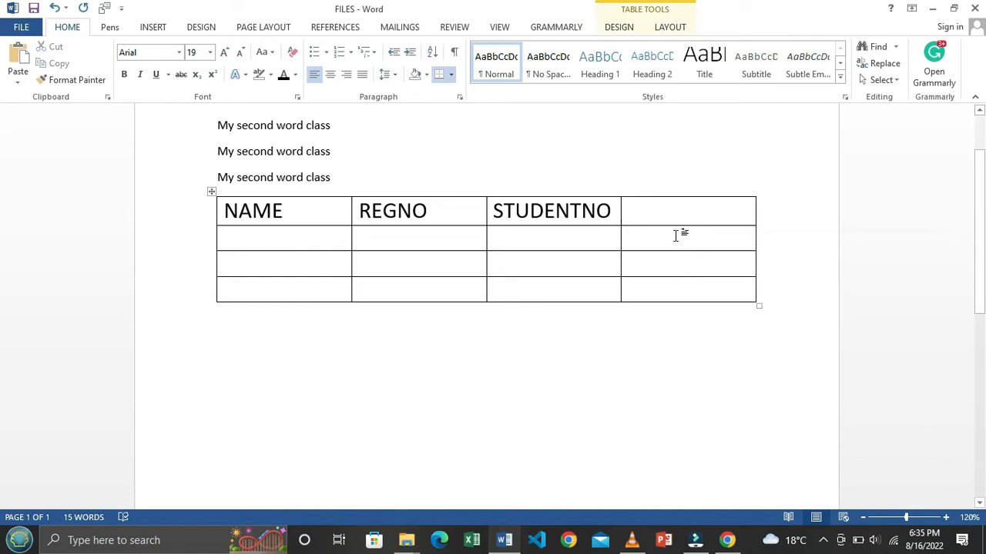
pyautogui.moveTo(657, 204); pyautogui.dragTo(714, 291)
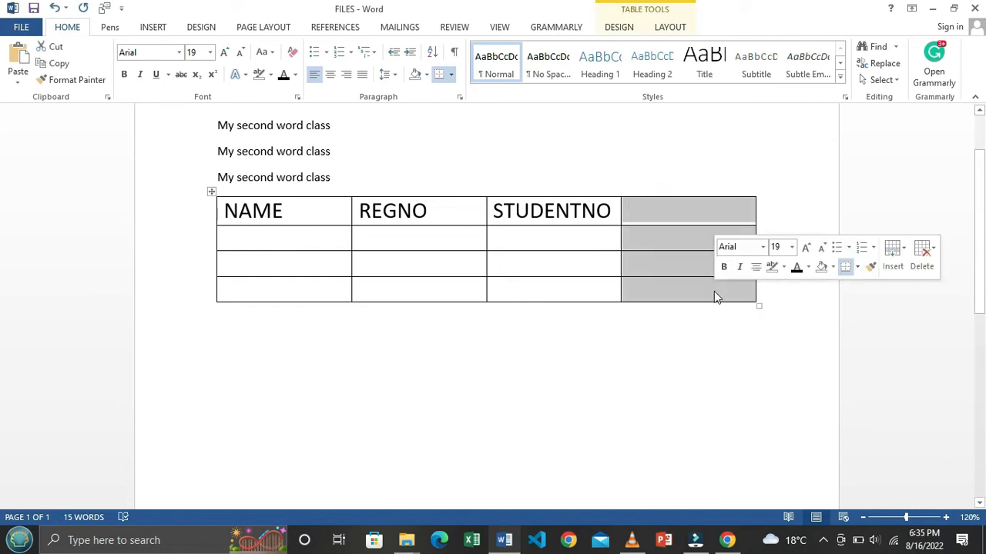
pyautogui.rightClick(658, 292)
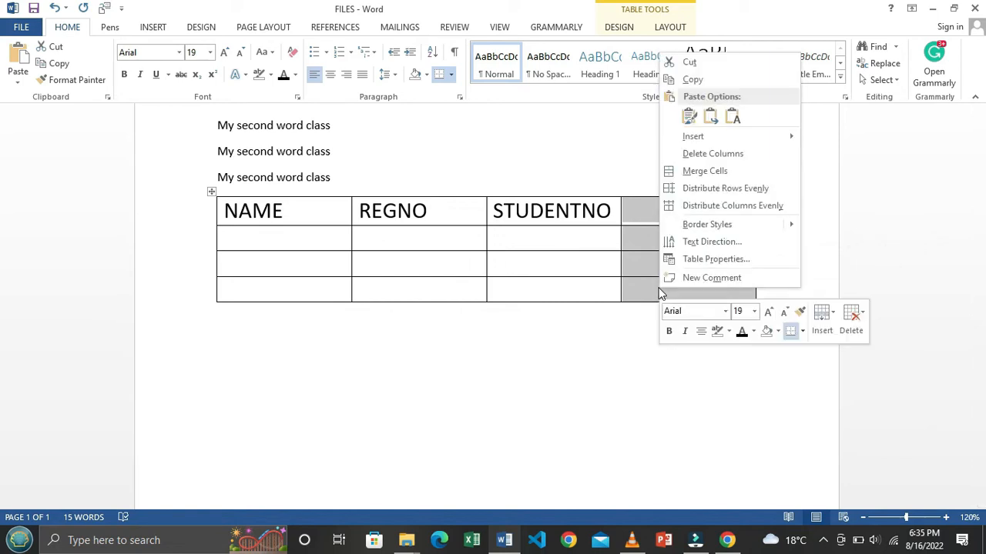
pyautogui.click(712, 154)
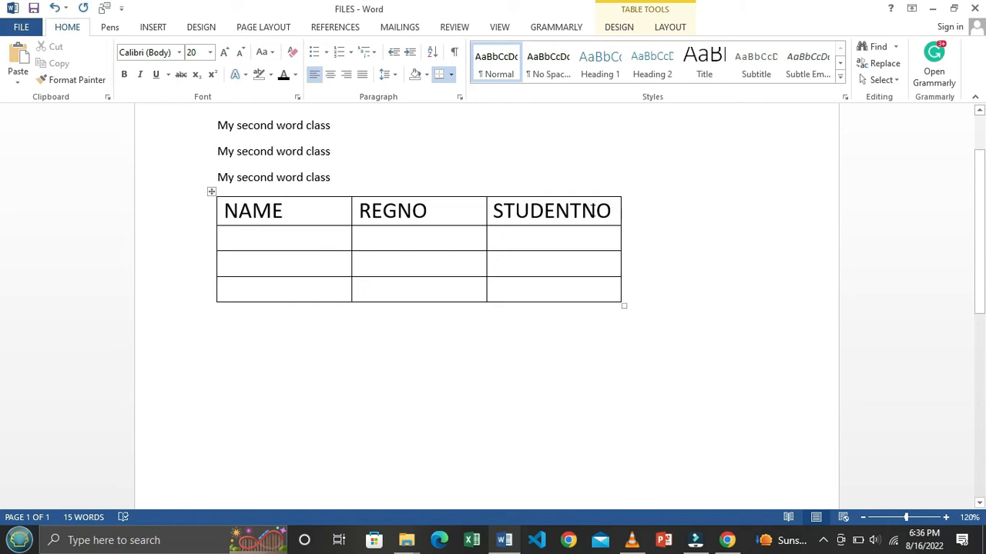
pyautogui.moveTo(567, 218); pyautogui.dragTo(577, 296)
pyautogui.rightClick(571, 292)
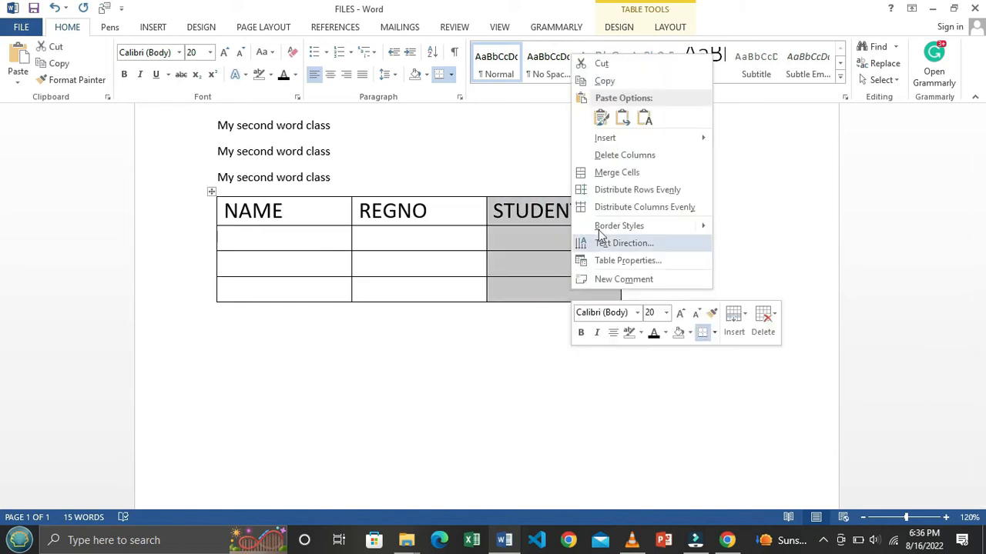
pyautogui.moveTo(672, 144)
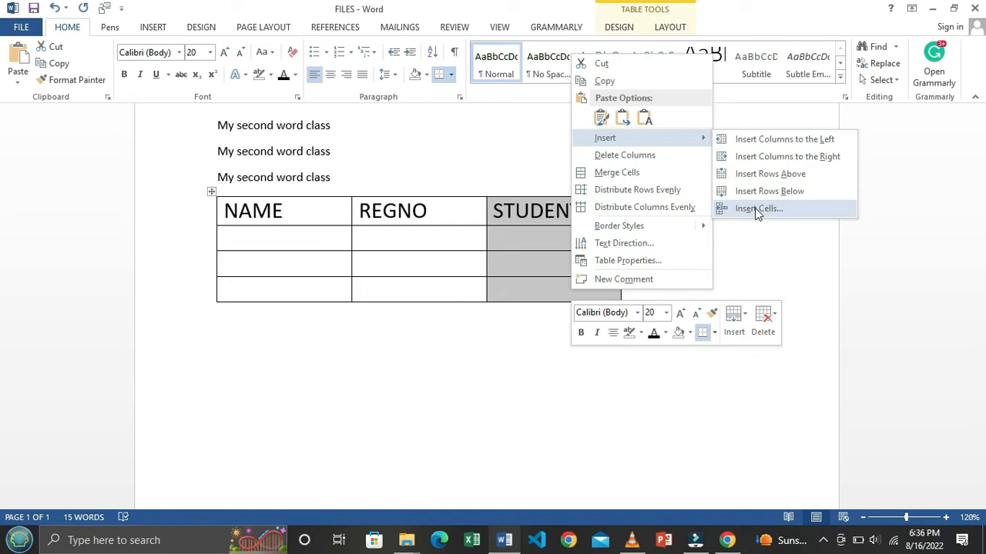
pyautogui.click(755, 156)
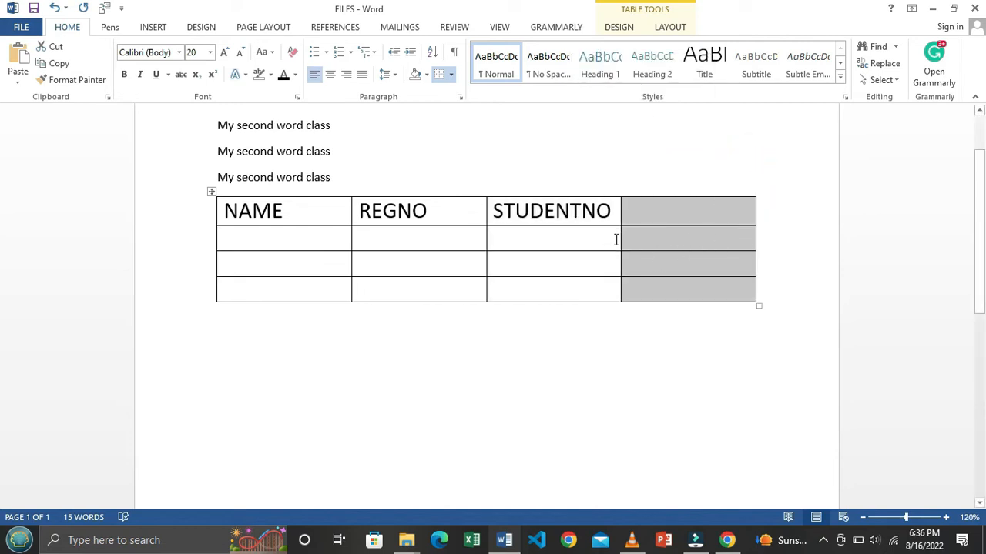
pyautogui.click(451, 220)
pyautogui.moveTo(455, 212); pyautogui.dragTo(541, 287)
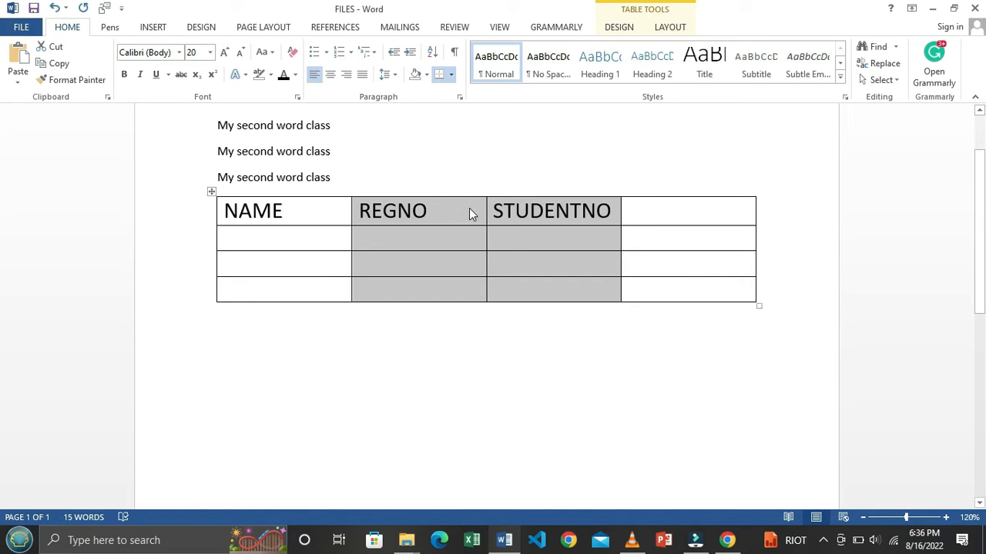
pyautogui.rightClick(471, 214)
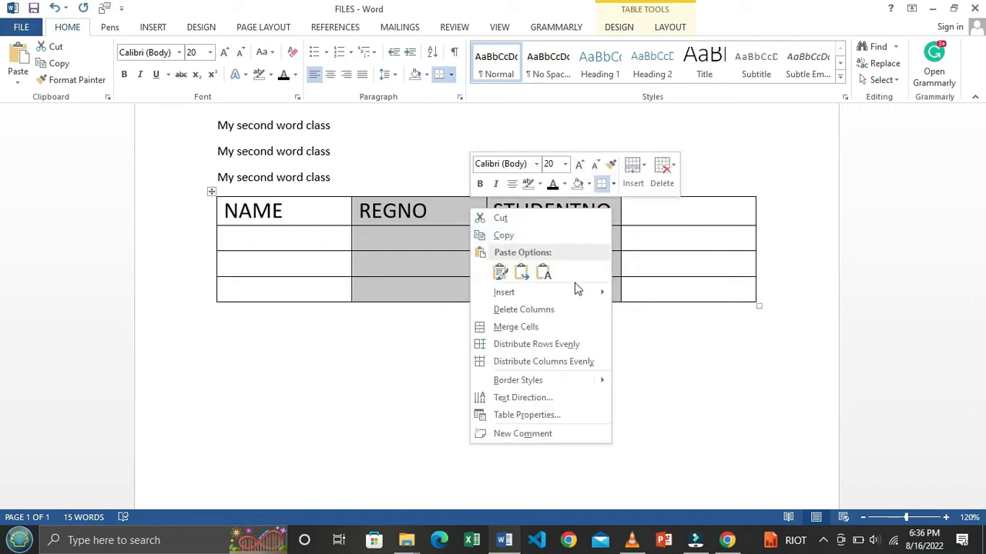
pyautogui.moveTo(576, 295)
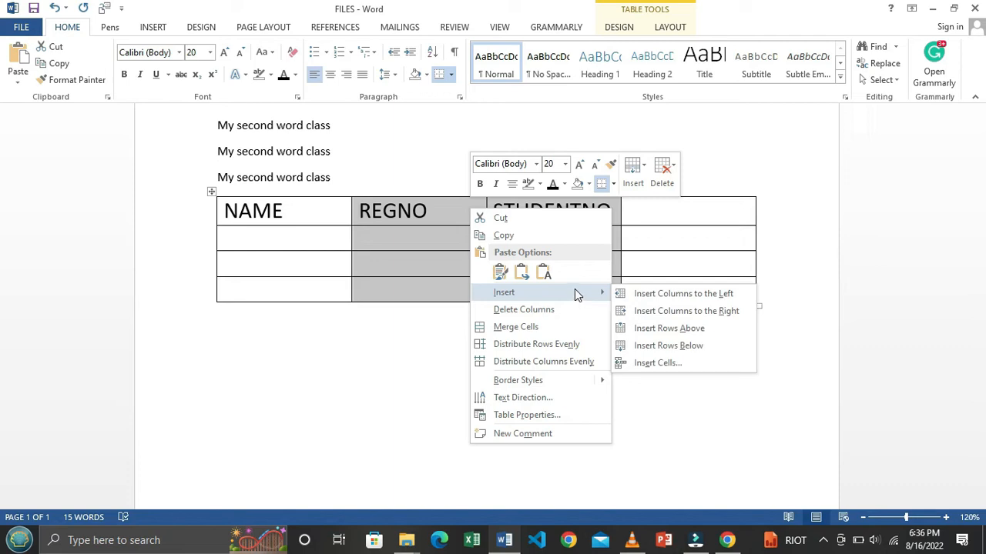
pyautogui.click(667, 294)
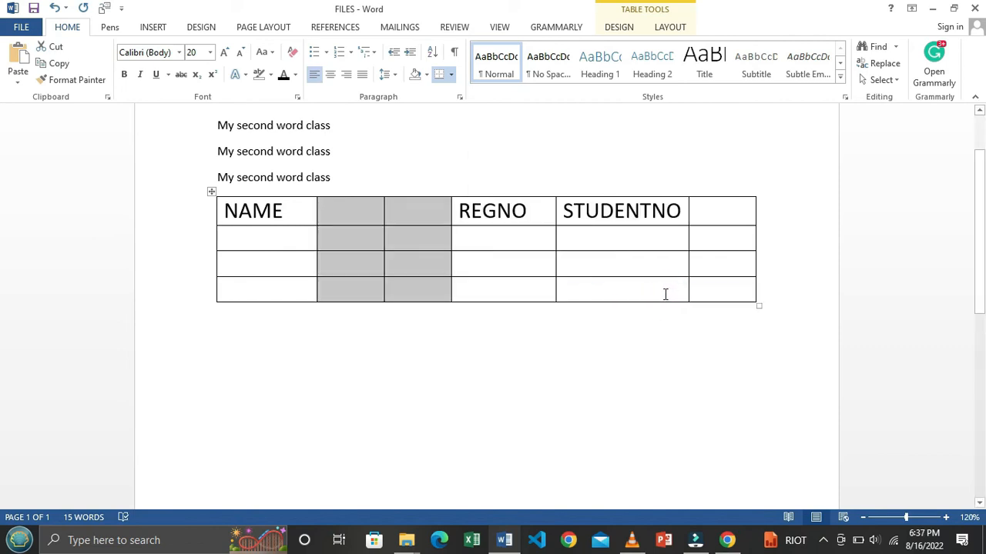
pyautogui.hotkey('ctrl', 'z')
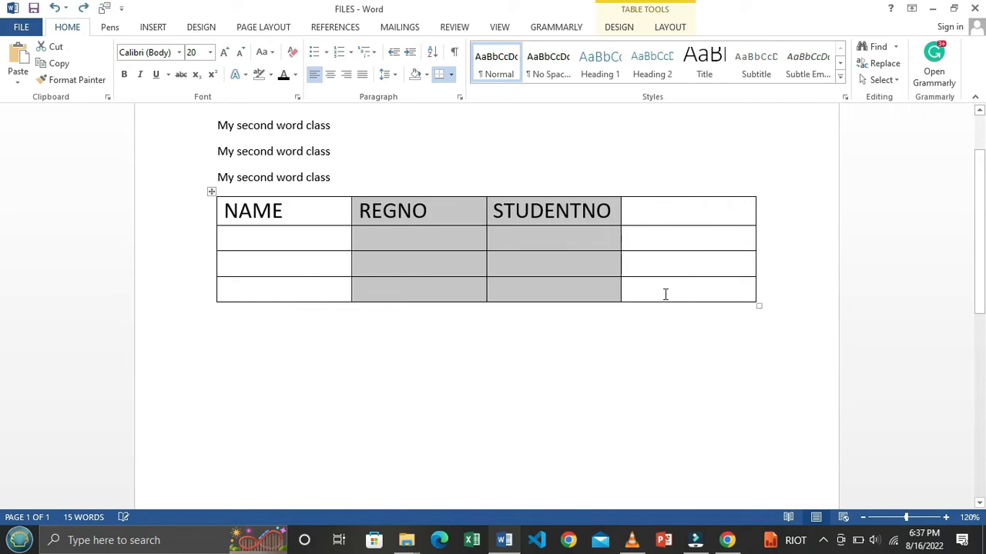
# Step: Insert an empty column to the right of REGNO, before STUDENTNO
pyautogui.click(529, 244)
pyautogui.moveTo(447, 214); pyautogui.dragTo(462, 287)
pyautogui.rightClick(463, 286)
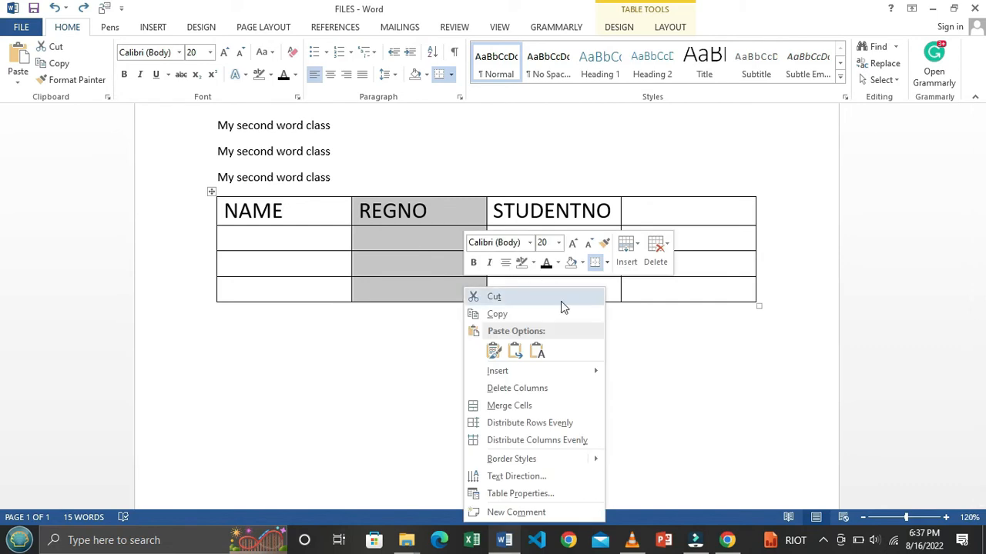
pyautogui.moveTo(576, 371)
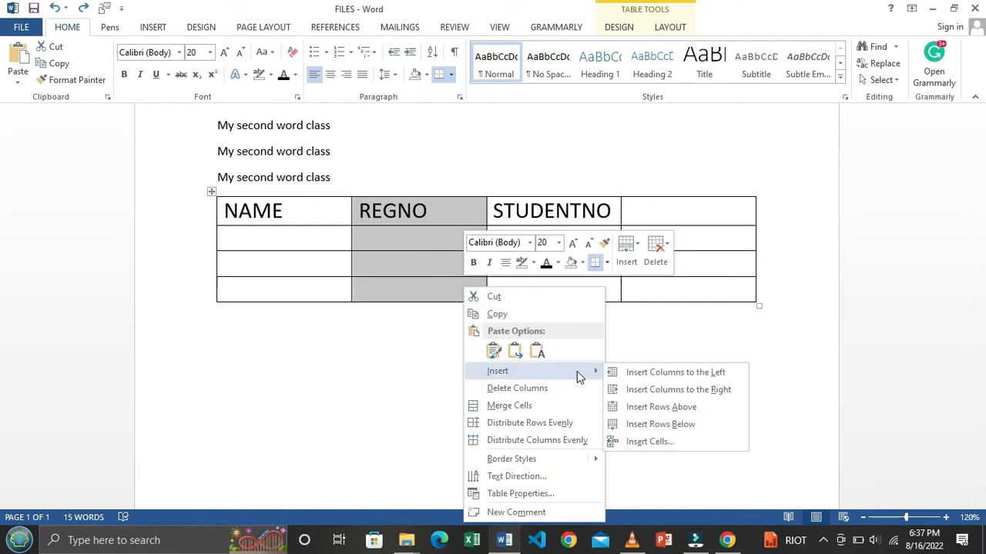
pyautogui.click(662, 393)
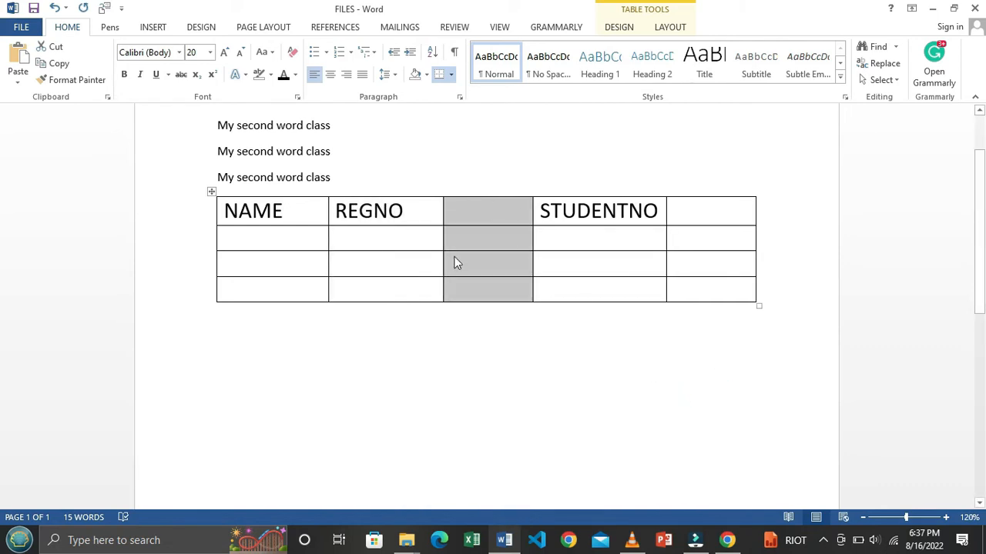
pyautogui.click(424, 235)
pyautogui.click(484, 208)
pyautogui.moveTo(490, 226); pyautogui.dragTo(507, 303)
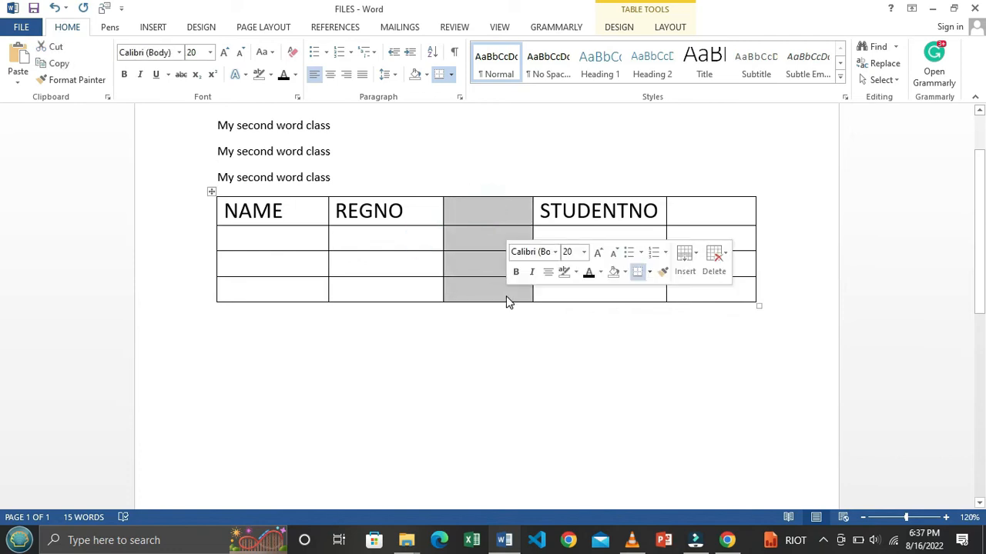
pyautogui.click(464, 274)
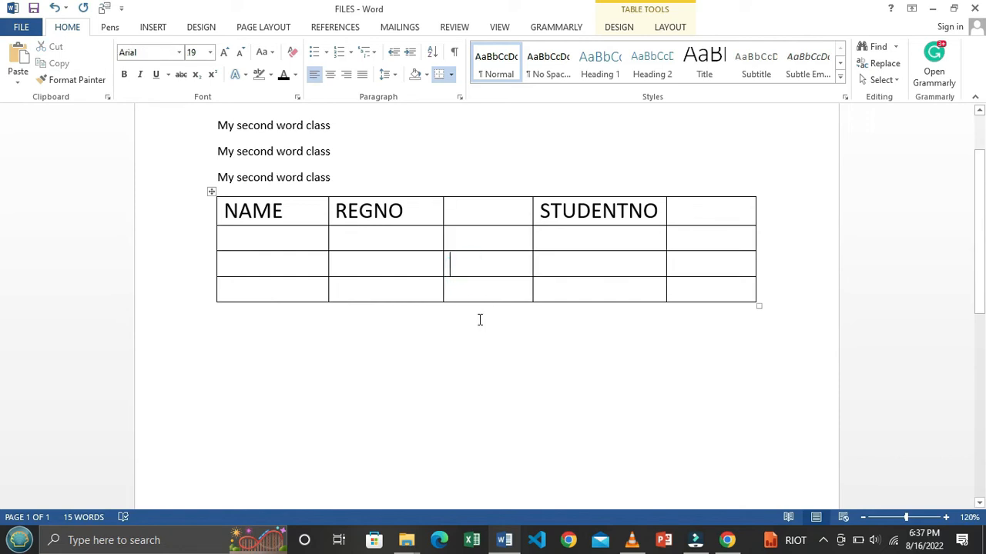
pyautogui.click(157, 28)
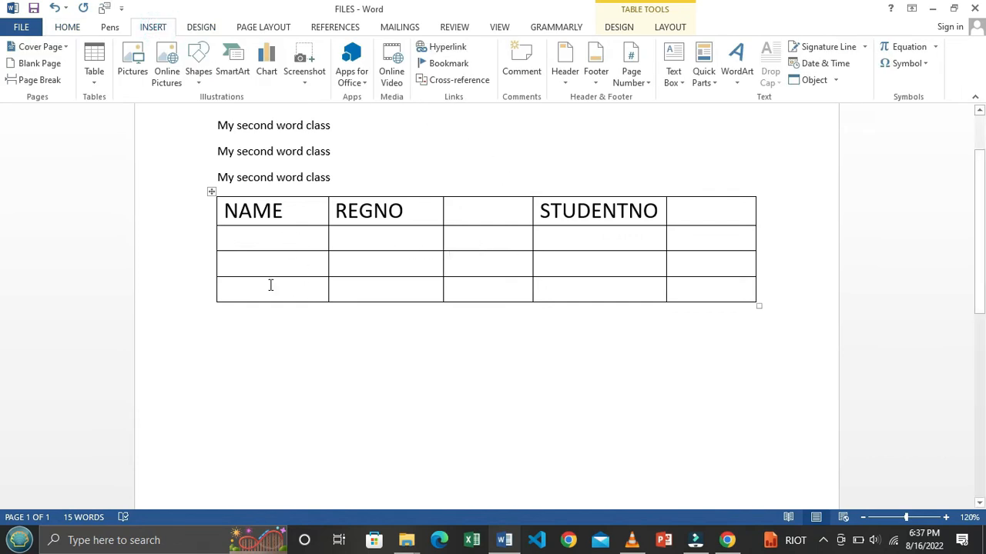
# Step: Add a new empty row below the table's bottom row
pyautogui.moveTo(271, 290); pyautogui.dragTo(732, 286)
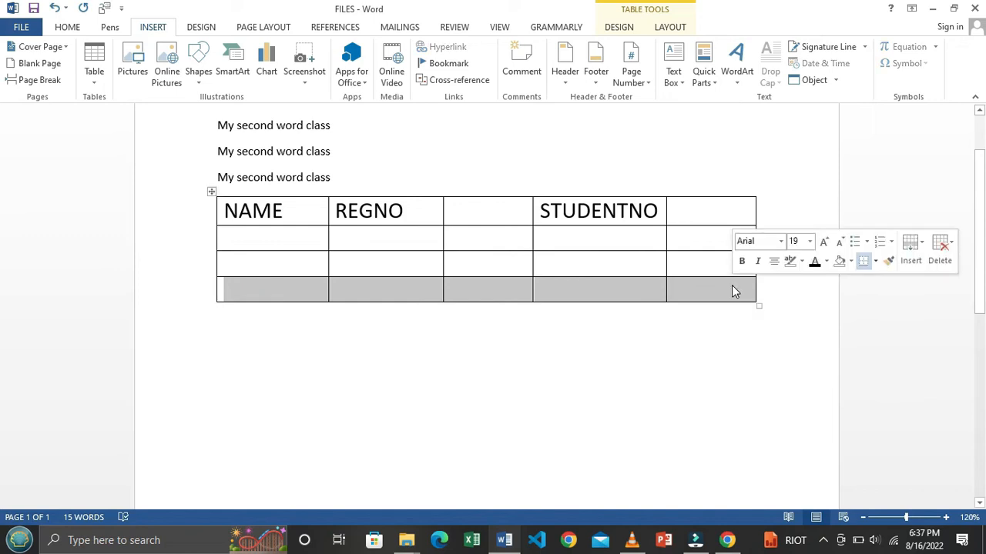
pyautogui.rightClick(716, 294)
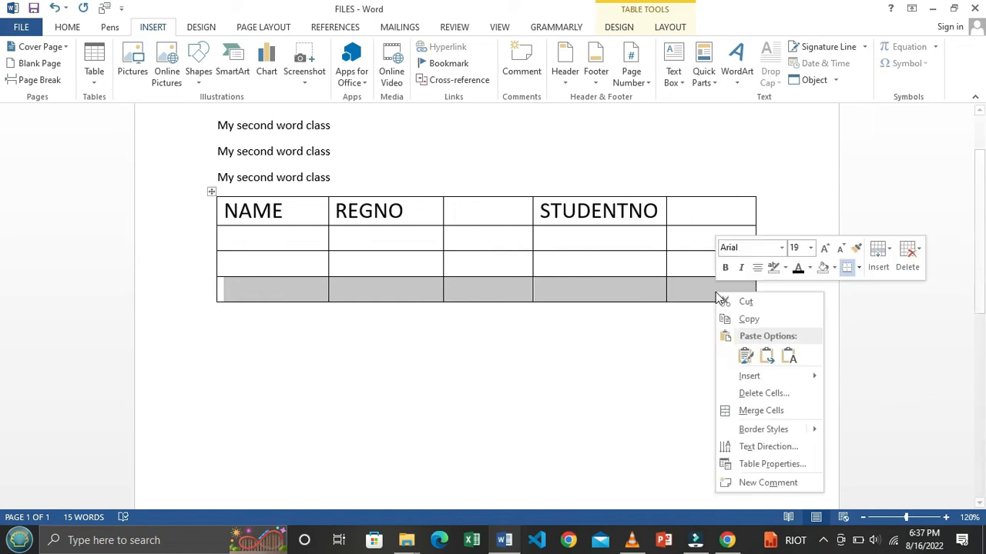
pyautogui.moveTo(761, 377)
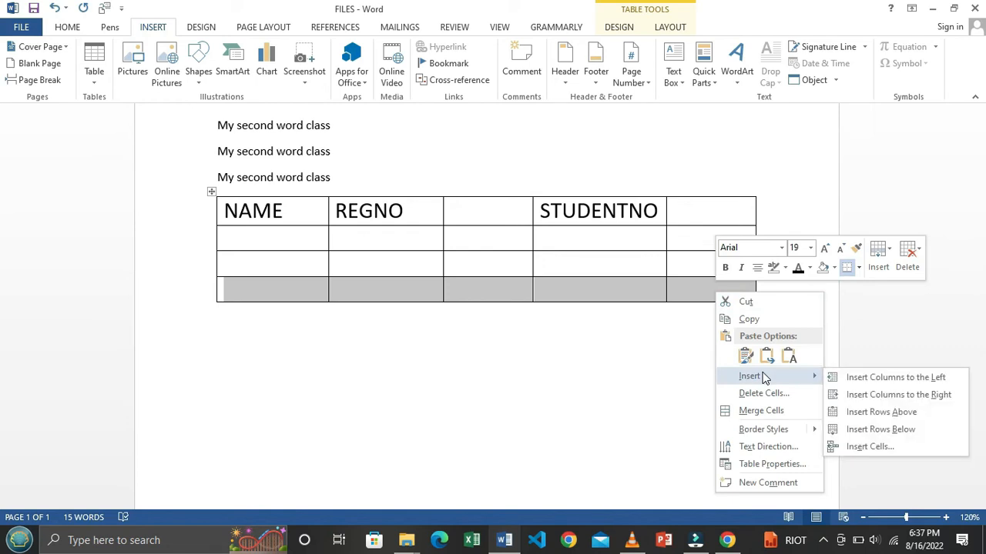
pyautogui.click(878, 430)
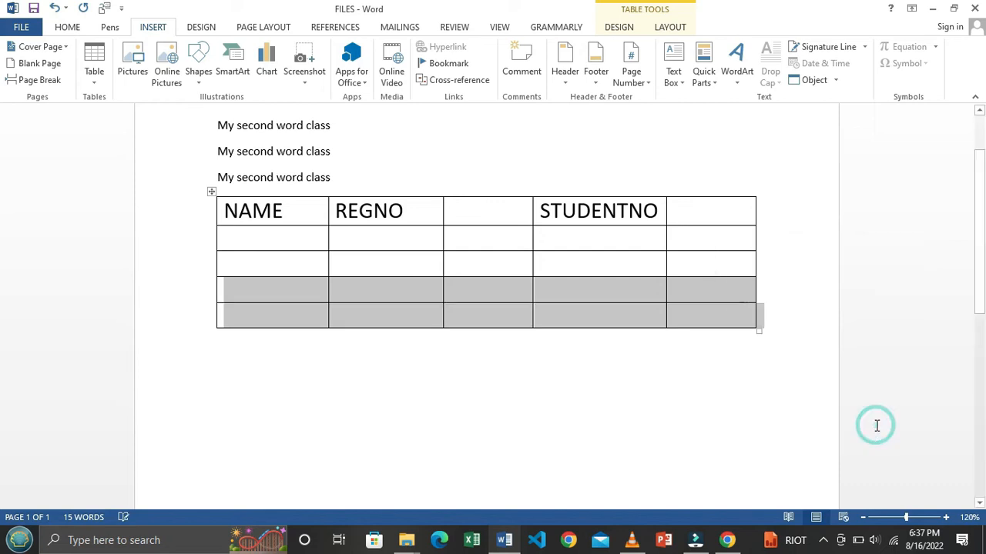
pyautogui.click(378, 319)
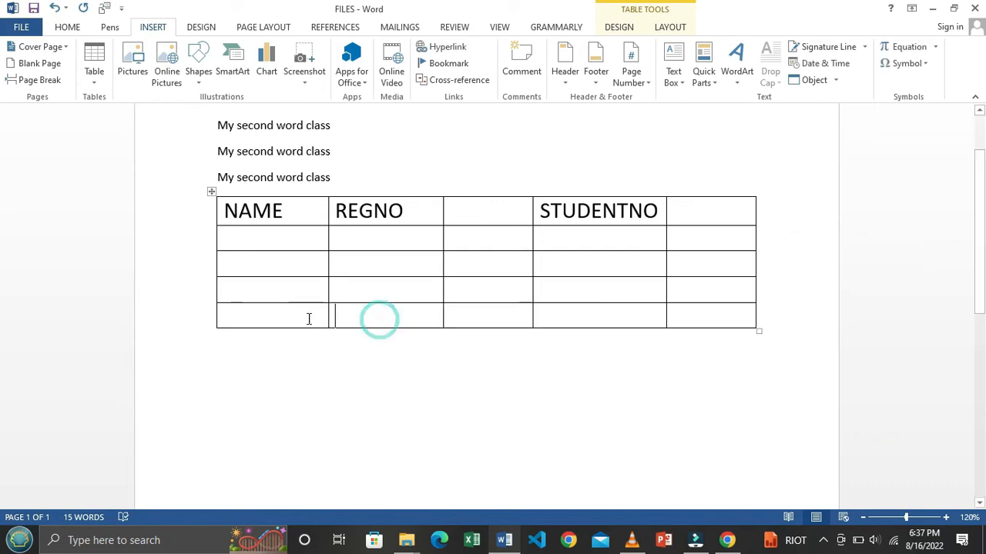
# Step: Insert an empty row above the NAME, REGNO, STUDENTNO header row
pyautogui.click(219, 211)
pyautogui.click(238, 213)
pyautogui.moveTo(231, 212); pyautogui.dragTo(730, 215)
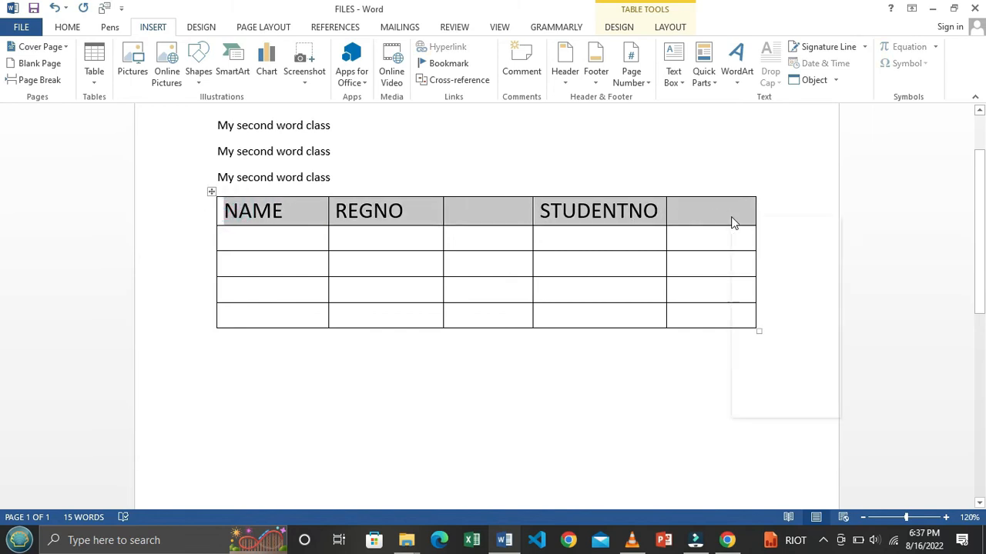
pyautogui.rightClick(732, 216)
pyautogui.moveTo(761, 301)
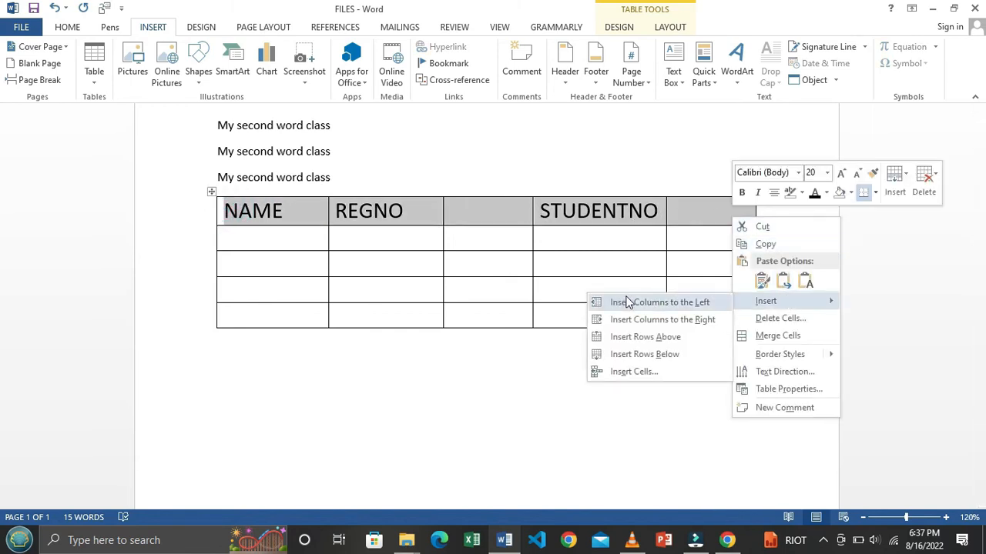
pyautogui.click(653, 336)
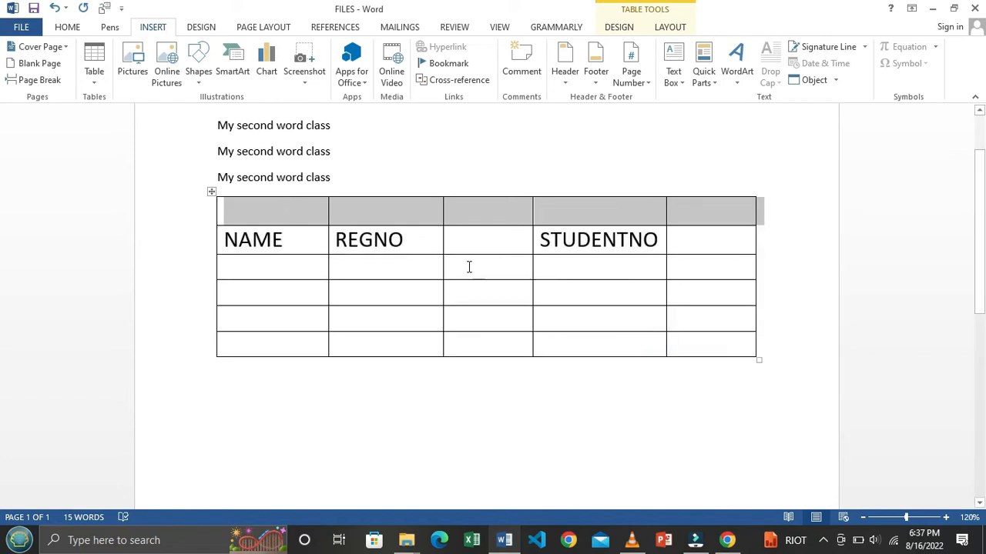
pyautogui.click(439, 260)
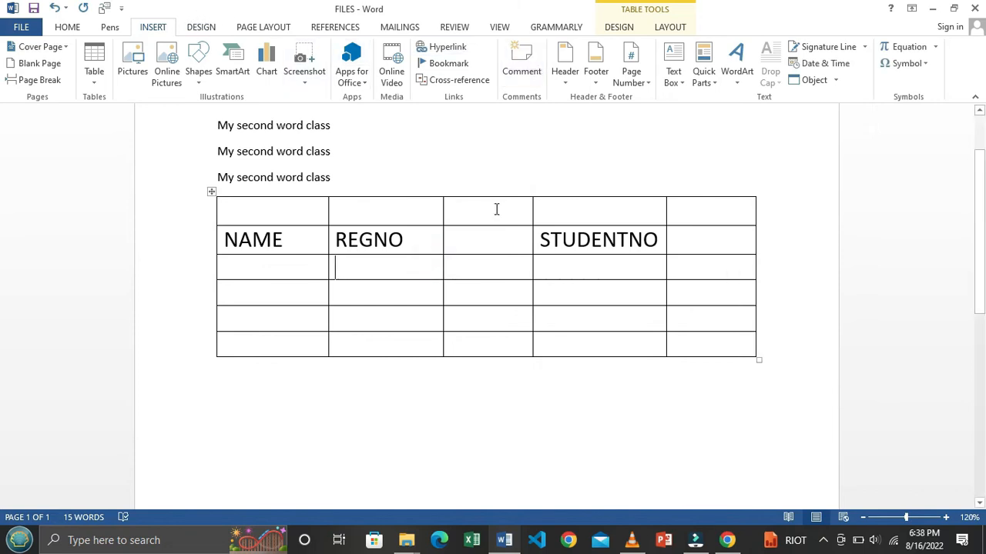
# Step: Add a Blank (Three Columns) header to the page
pyautogui.scroll(2, 500, 196)
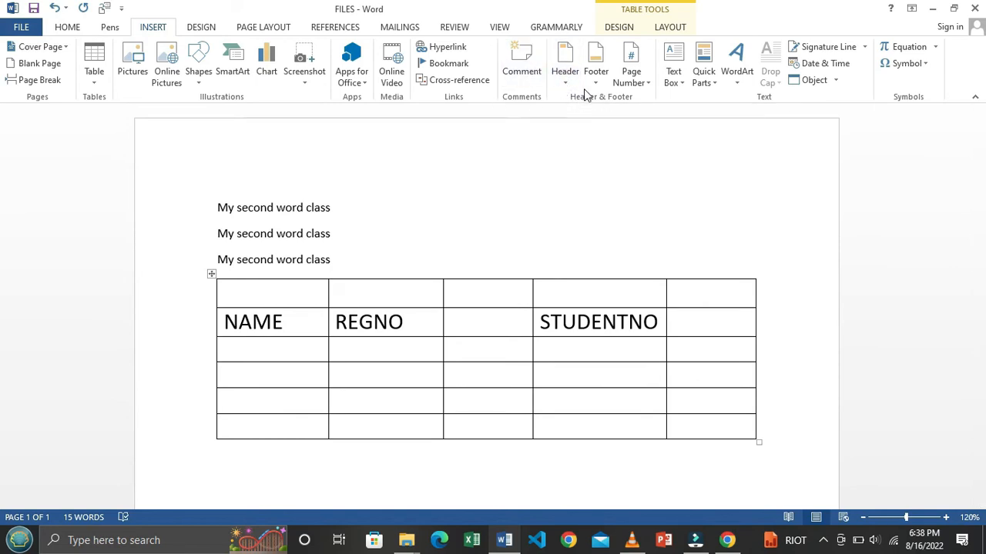
pyautogui.click(564, 77)
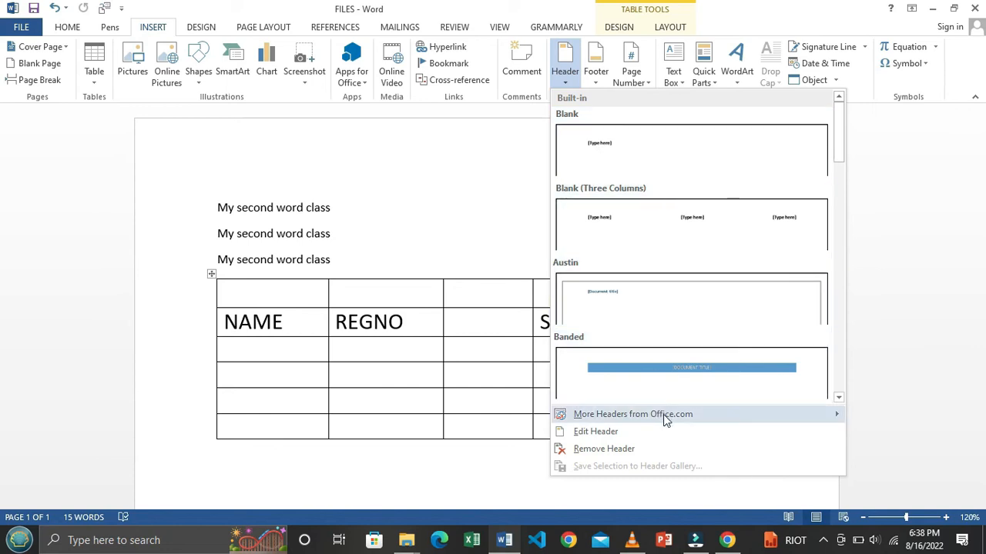
pyautogui.scroll(-5, 699, 185)
pyautogui.scroll(5, 699, 185)
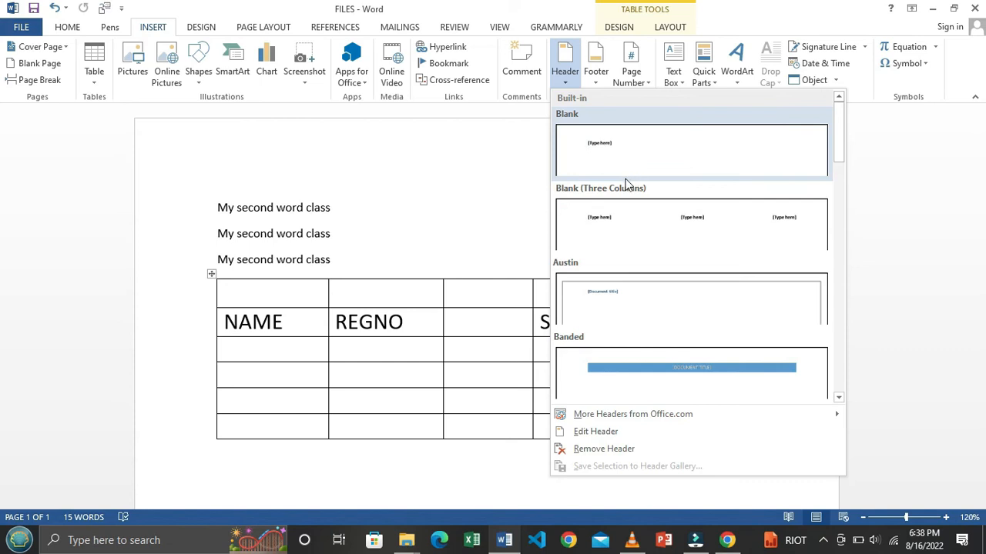
pyautogui.click(713, 228)
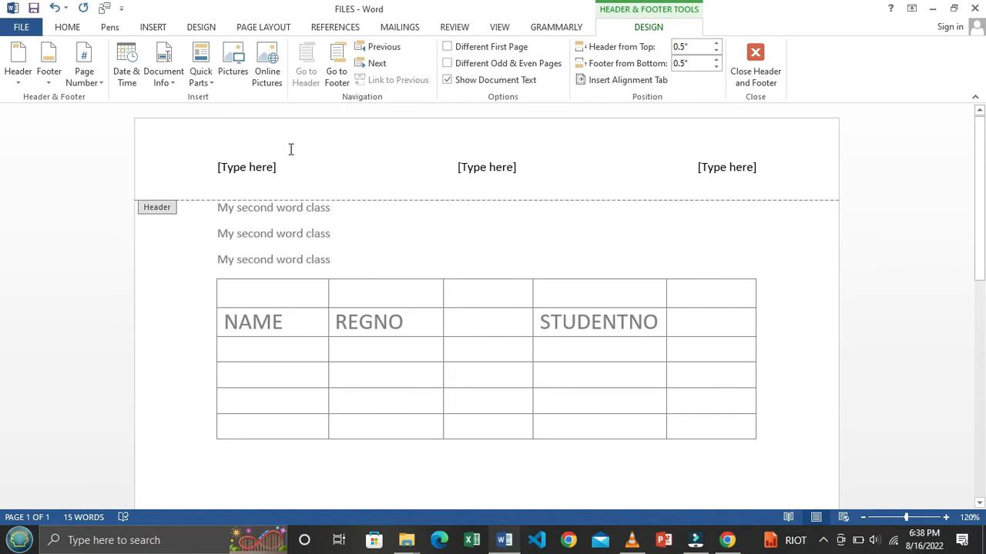
# Step: Replace the three header placeholders with the text 'SADD'
pyautogui.click(761, 168)
pyautogui.moveTo(760, 169); pyautogui.dragTo(221, 170)
pyautogui.press('Delete')
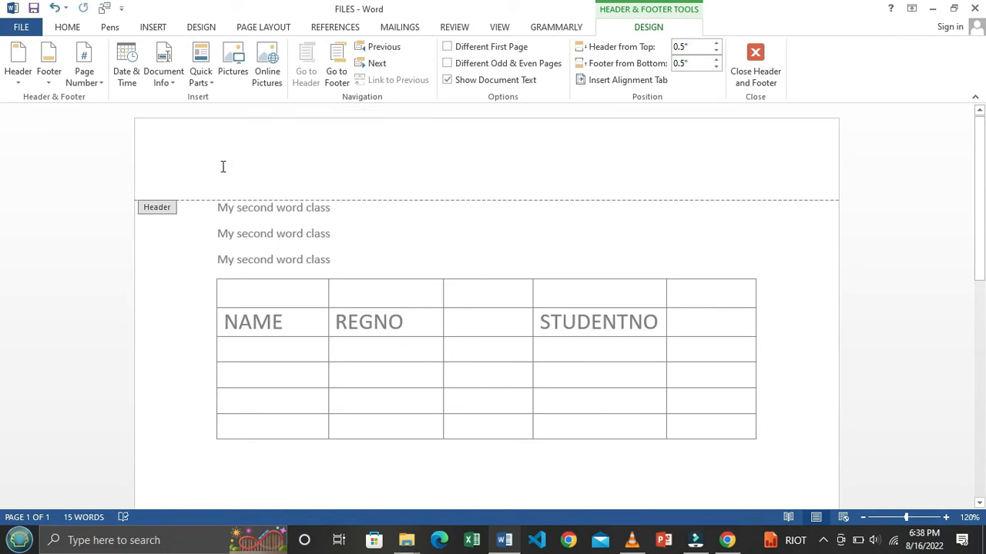
pyautogui.write('SADD')
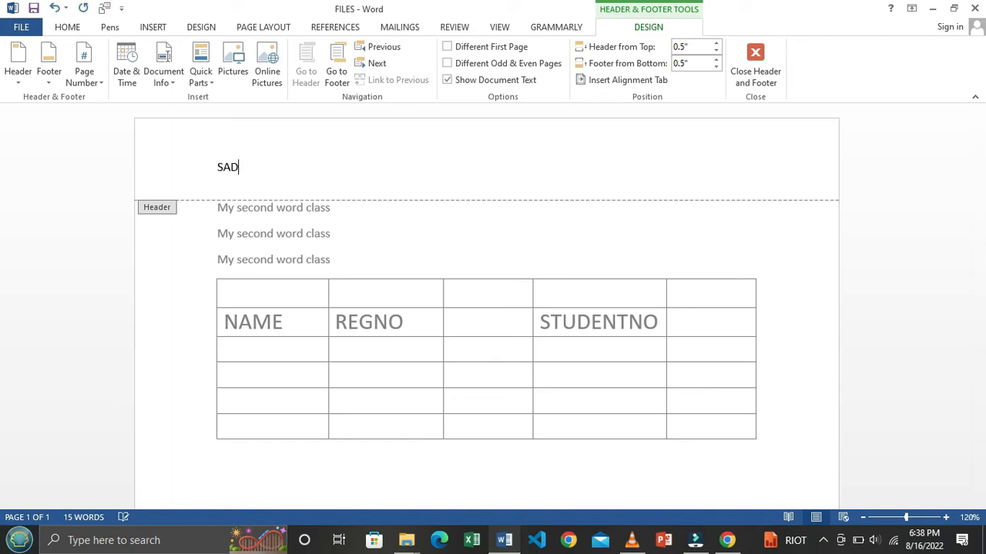
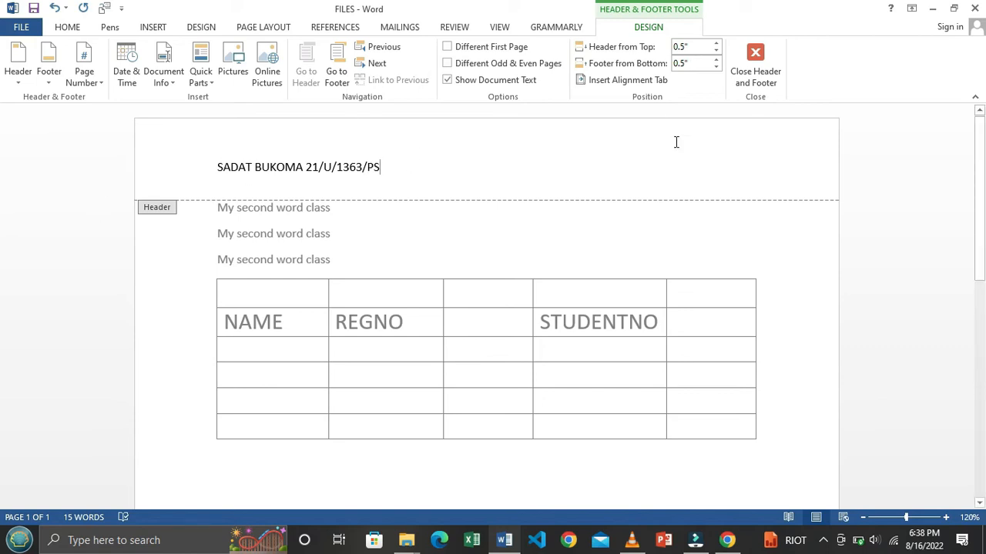
# Step: Close the header, now holding the student's details, and return to the document body
pyautogui.click(767, 68)
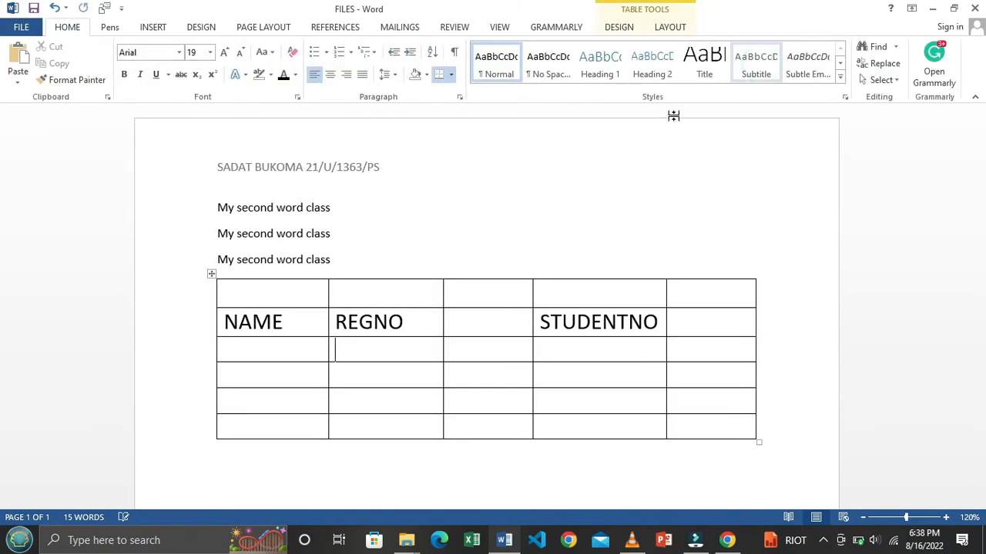
# Step: Add a Blank (Three Columns) footer to the page
pyautogui.click(152, 28)
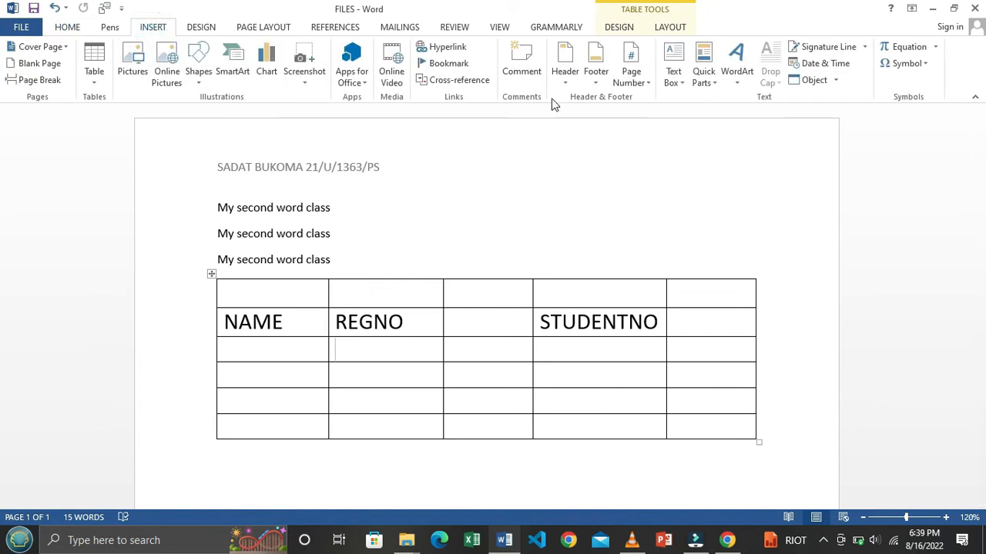
pyautogui.click(596, 83)
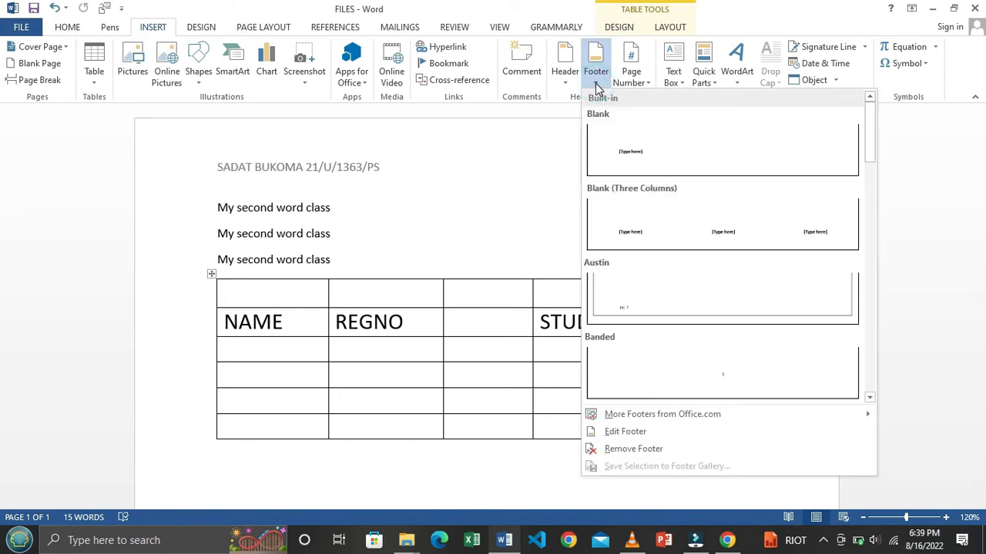
pyautogui.click(739, 228)
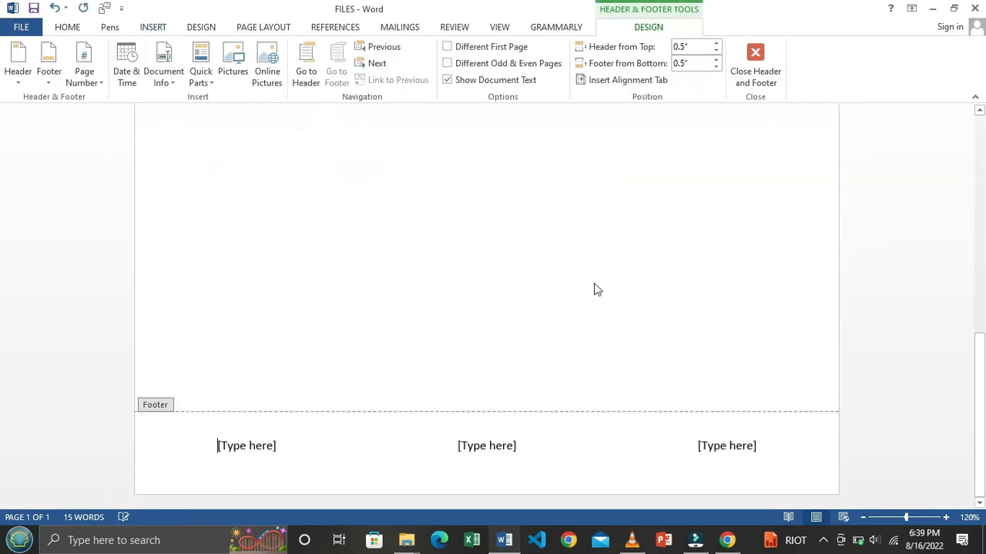
# Step: Replace the footer placeholder text with a long number and close footer editing
pyautogui.click(780, 447)
pyautogui.moveTo(780, 446); pyautogui.dragTo(172, 447)
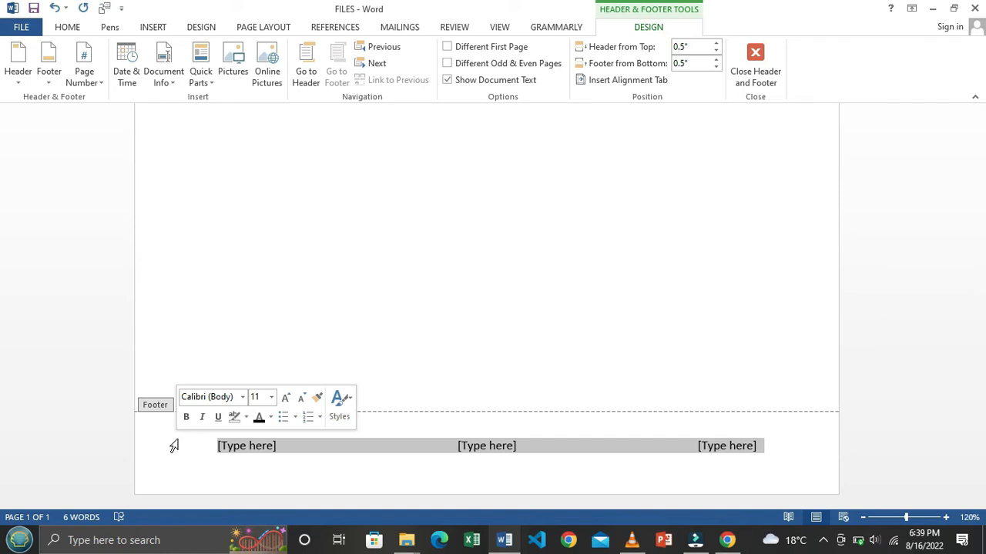
pyautogui.write('TWTWTWTWTWT')
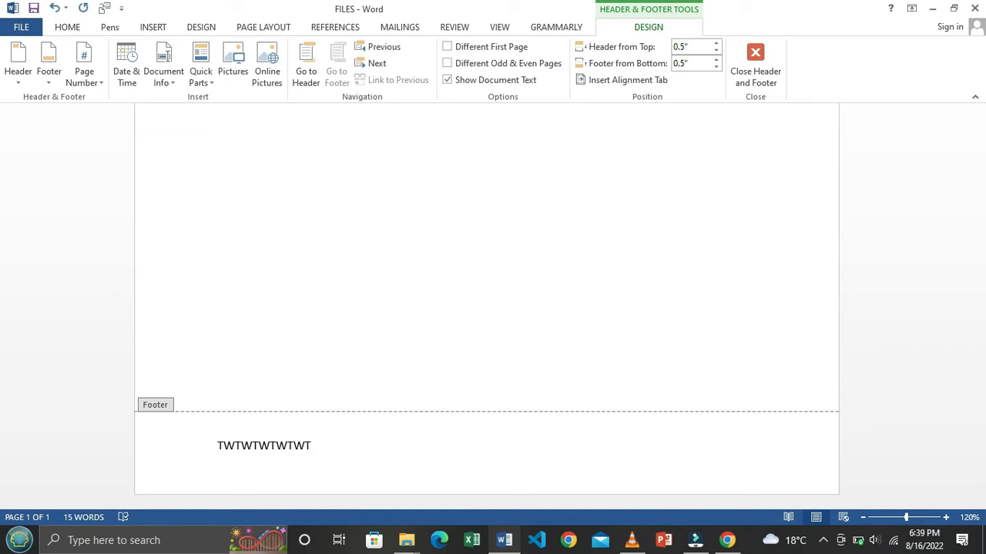
pyautogui.press('BackSpace')
pyautogui.press('BackSpace')
pyautogui.press('BackSpace')
pyautogui.press('BackSpace')
pyautogui.press('BackSpace')
pyautogui.press('BackSpace')
pyautogui.press('BackSpace')
pyautogui.press('BackSpace')
pyautogui.press('BackSpace')
pyautogui.press('BackSpace')
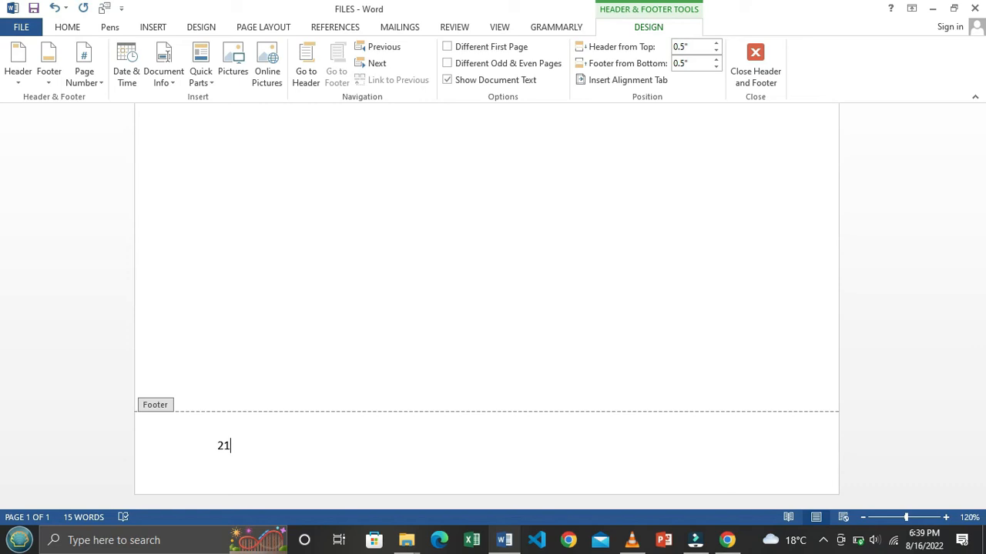
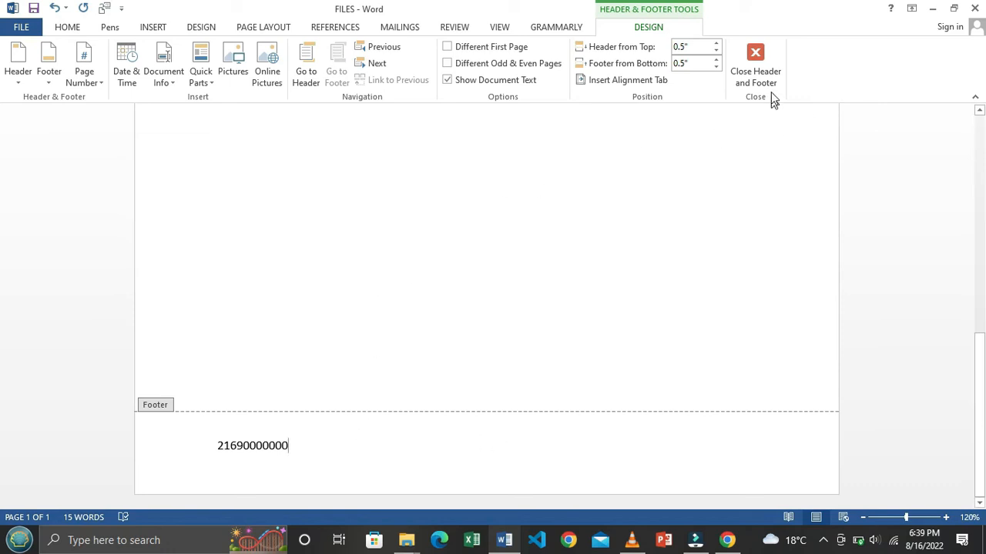
pyautogui.click(755, 66)
pyautogui.scroll(-5, 561, 267)
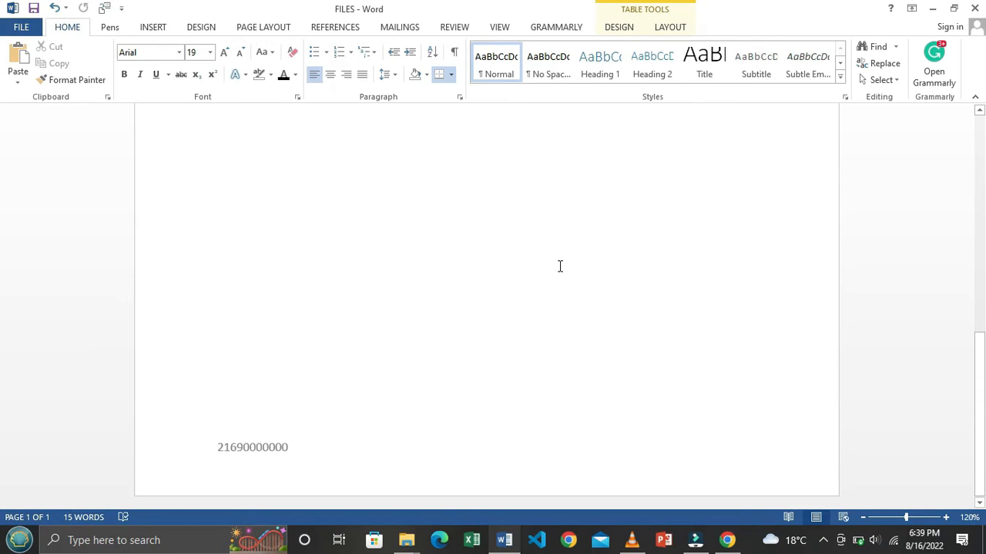
# Step: Place the caret in the empty page body below the table
pyautogui.scroll(2, 355, 459)
pyautogui.scroll(5, 362, 449)
pyautogui.scroll(-5, 420, 273)
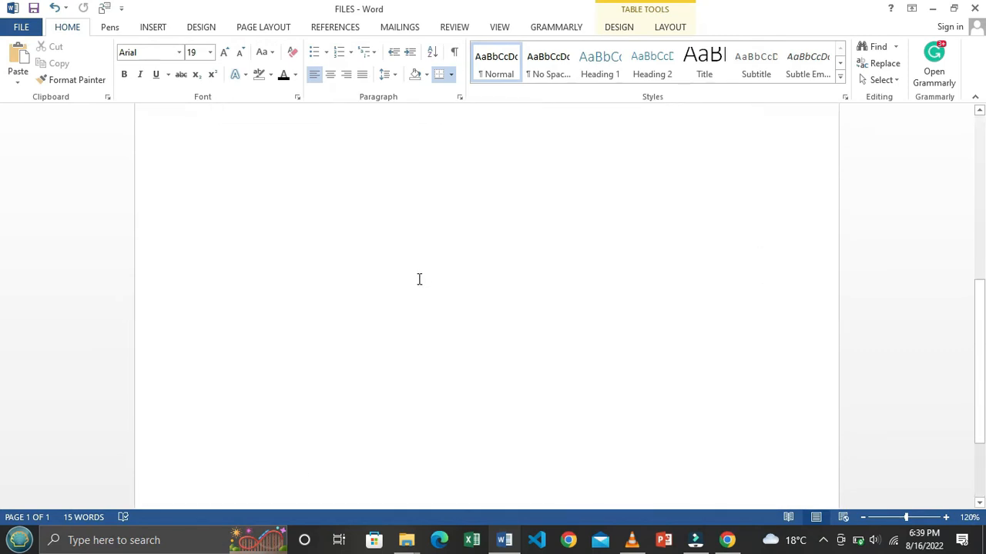
pyautogui.scroll(-3, 413, 296)
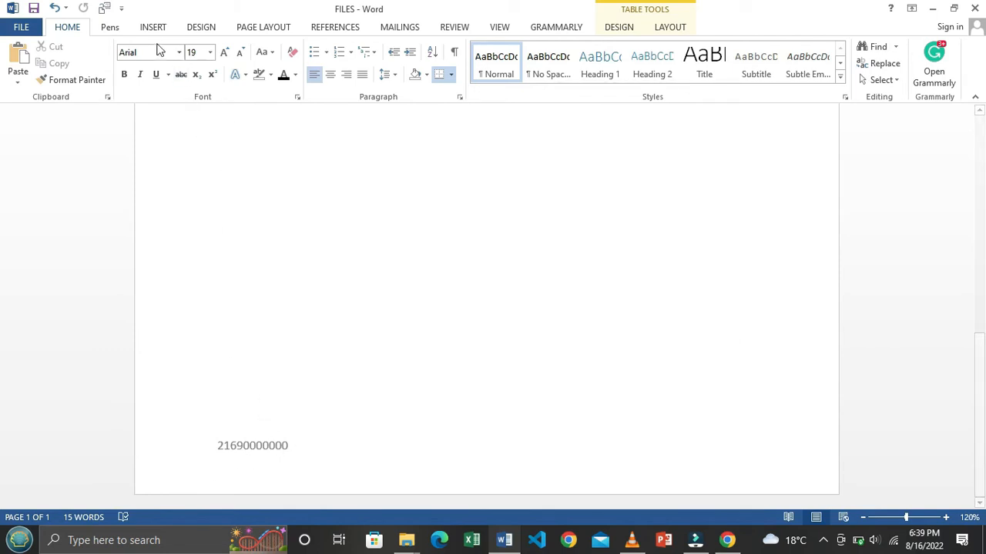
pyautogui.click(327, 464)
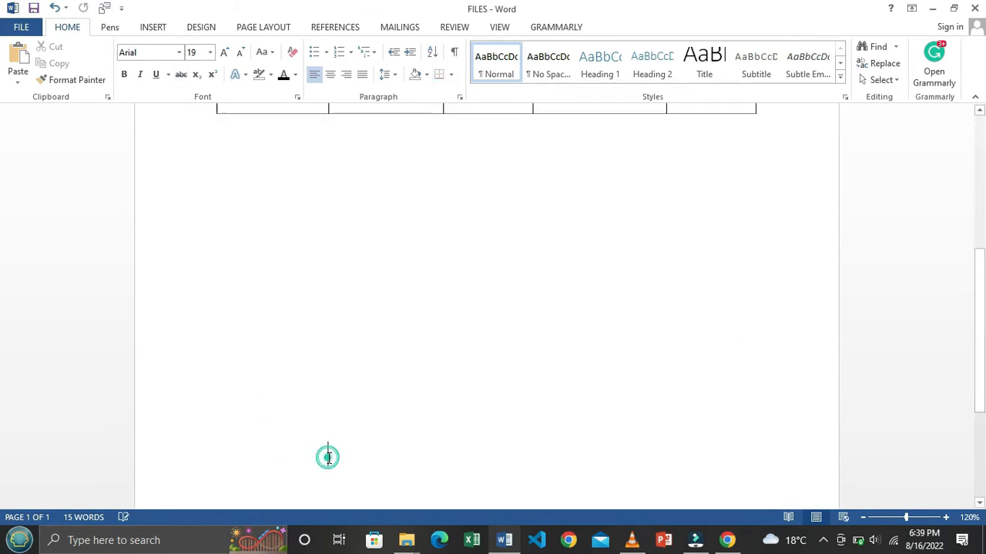
pyautogui.scroll(4, 260, 450)
pyautogui.doubleClick(261, 449)
pyautogui.scroll(-4, 459, 468)
pyautogui.scroll(4, 485, 442)
pyautogui.doubleClick(488, 435)
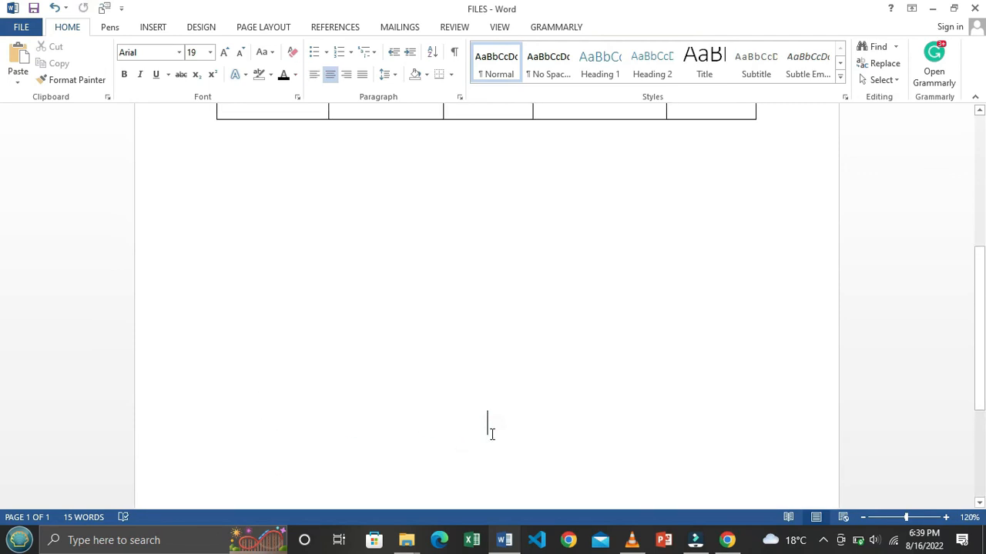
pyautogui.scroll(5, 488, 431)
# Step: Replace the footer with a fresh Blank (Three Columns) one, delete its placeholders, and close it
pyautogui.click(153, 27)
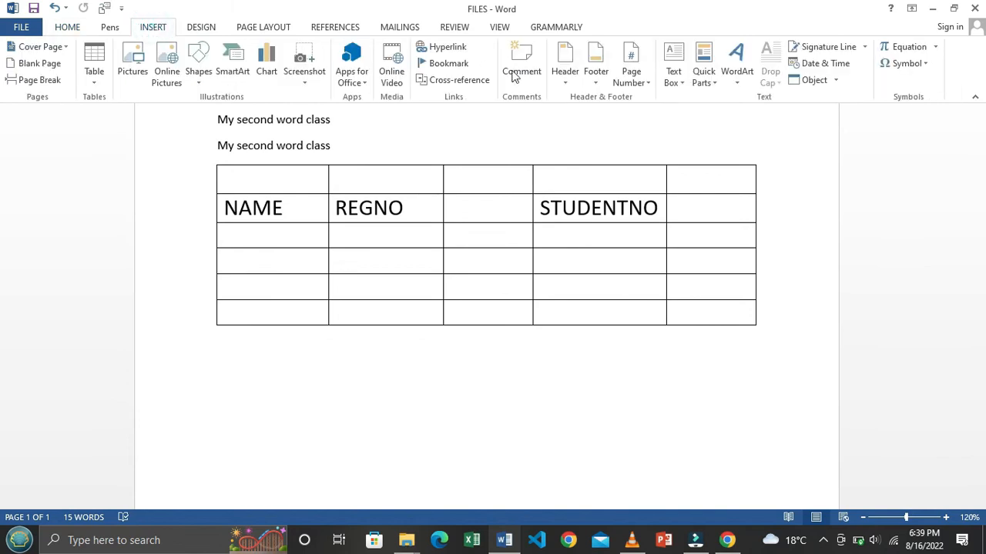
pyautogui.click(595, 79)
pyautogui.click(695, 228)
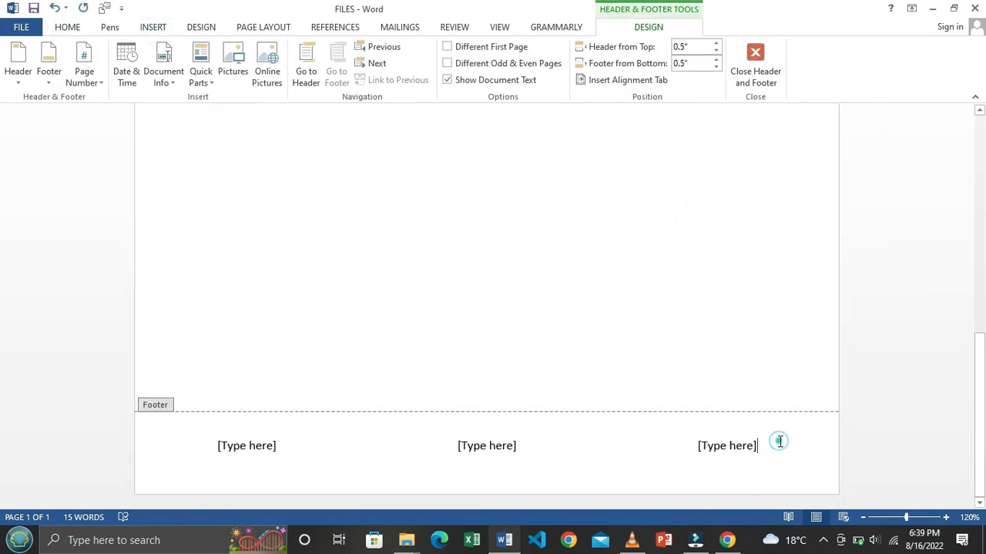
pyautogui.moveTo(737, 445); pyautogui.dragTo(137, 457)
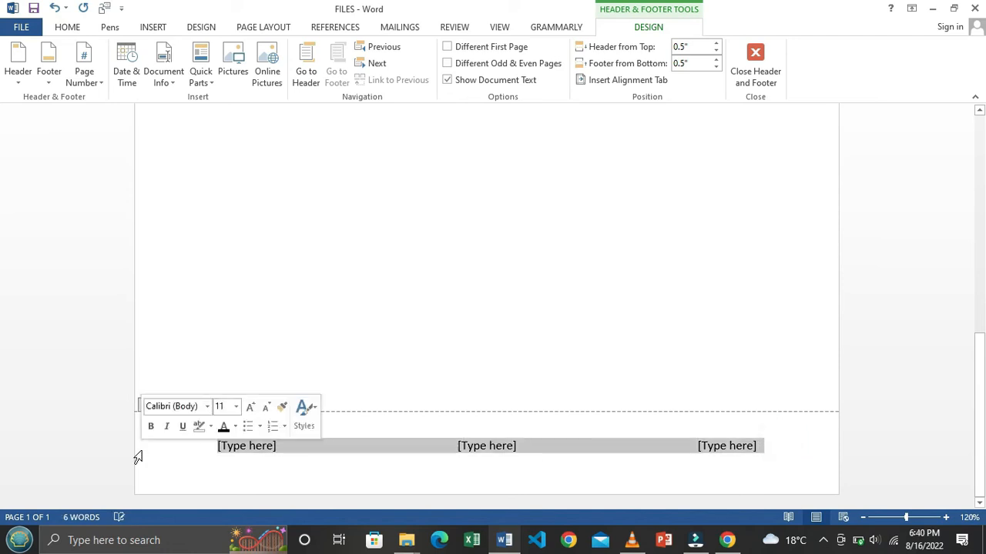
pyautogui.press('Delete')
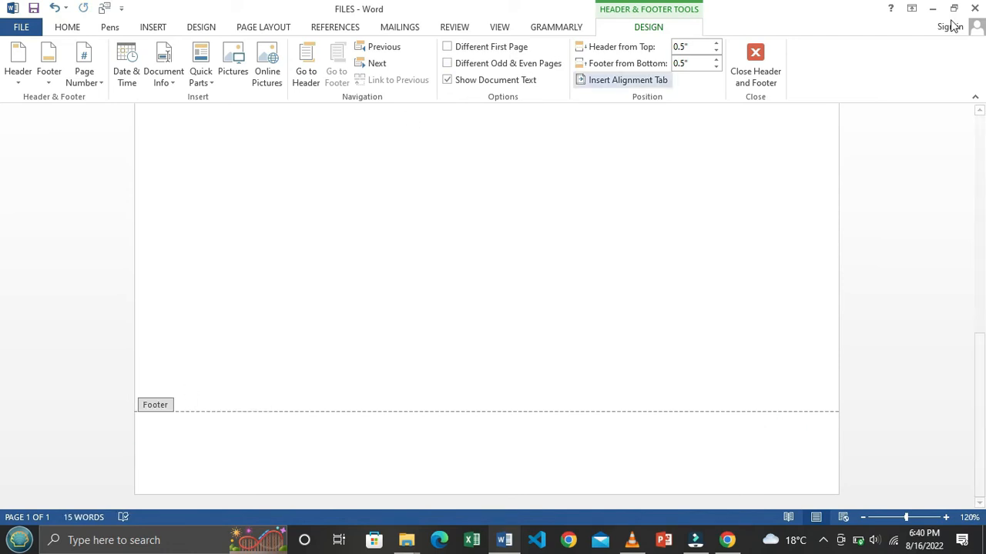
pyautogui.click(754, 60)
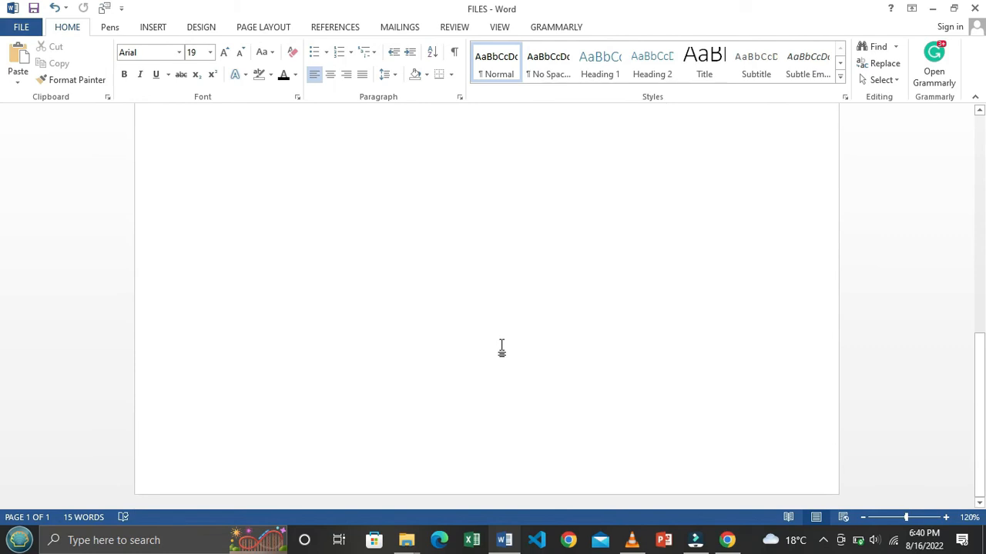
pyautogui.scroll(8, 502, 346)
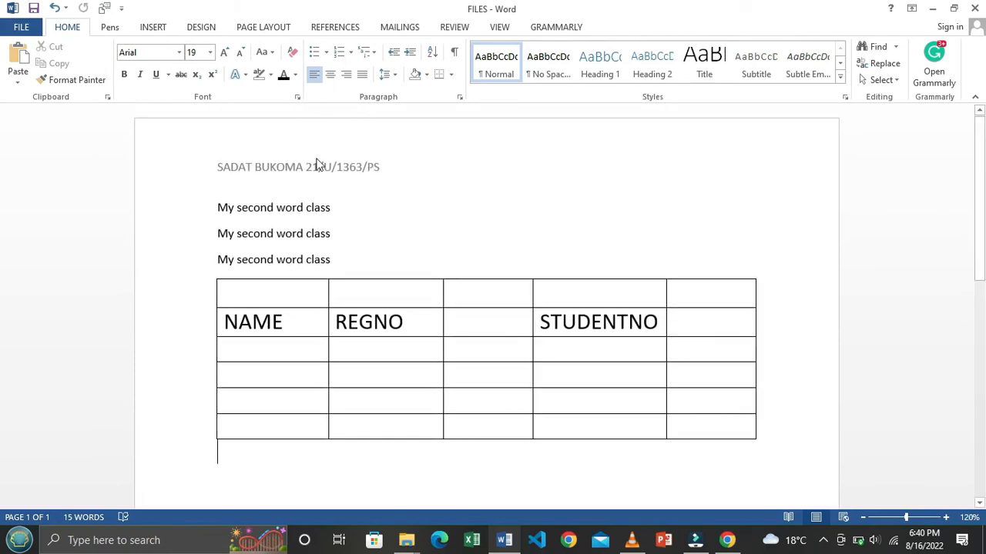
# Step: Add a Plain Number 2 page number centred at the page bottom, then close the footer
pyautogui.click(153, 28)
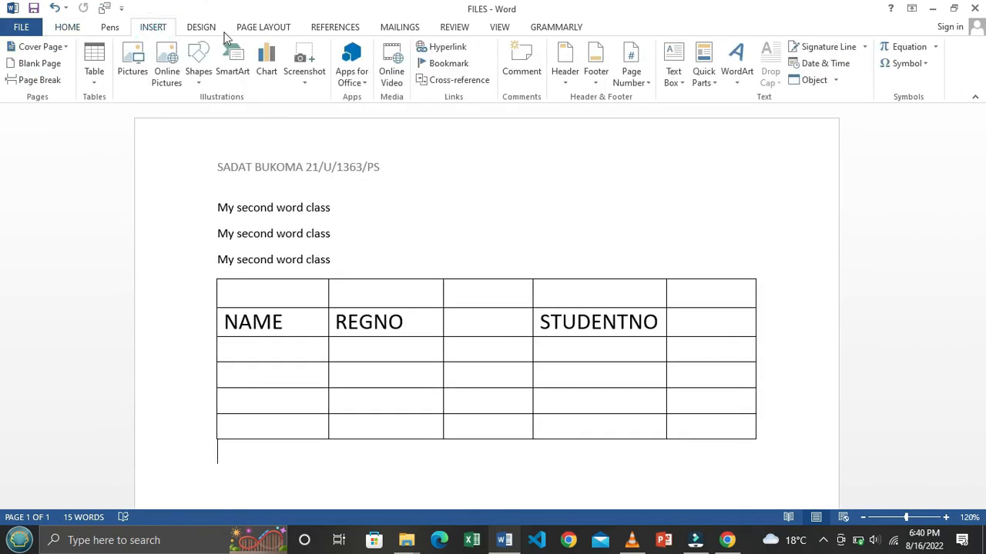
pyautogui.click(650, 87)
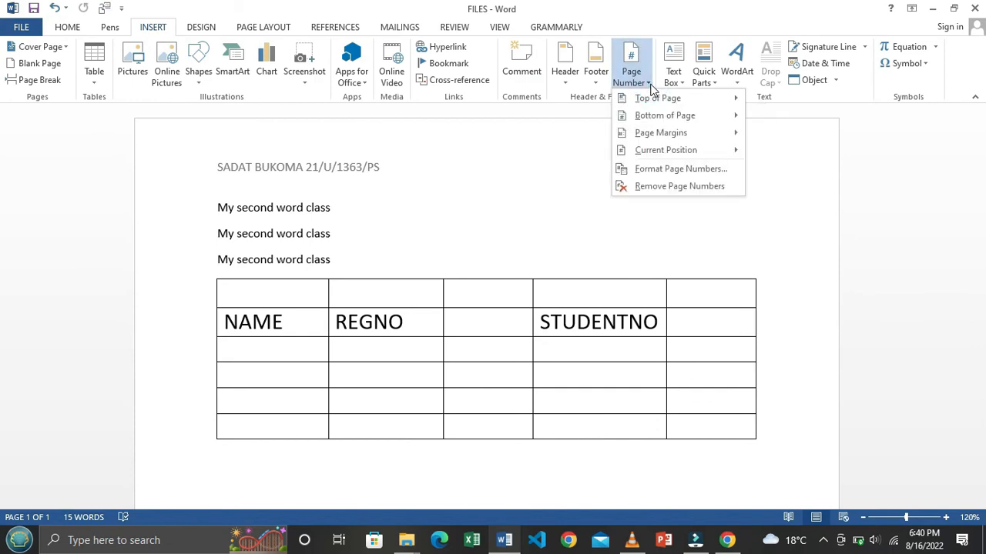
pyautogui.moveTo(670, 119)
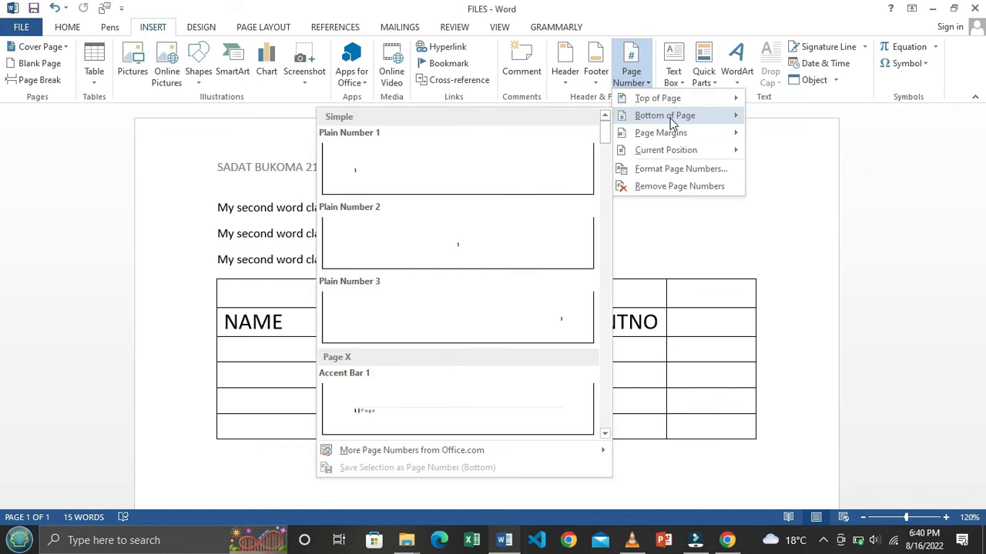
pyautogui.click(477, 243)
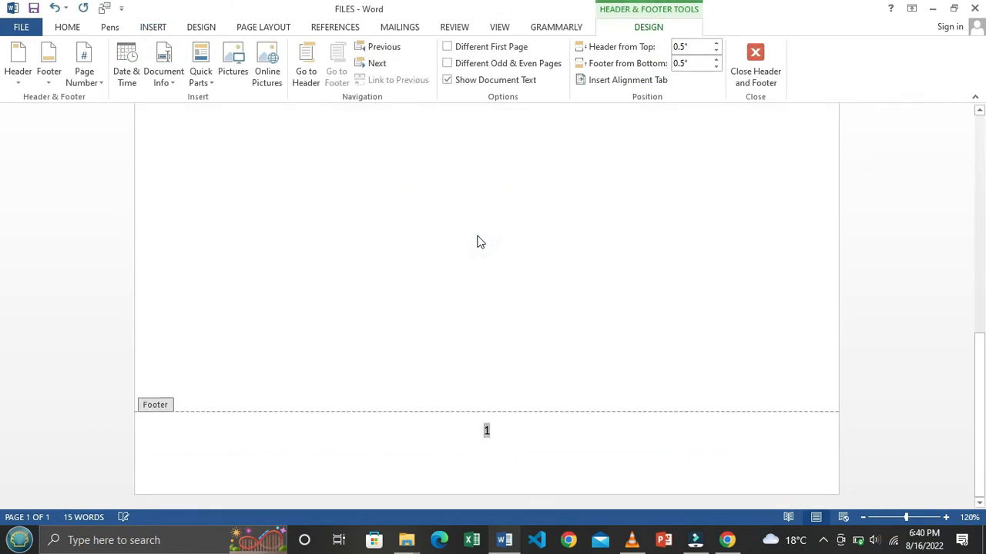
pyautogui.click(755, 66)
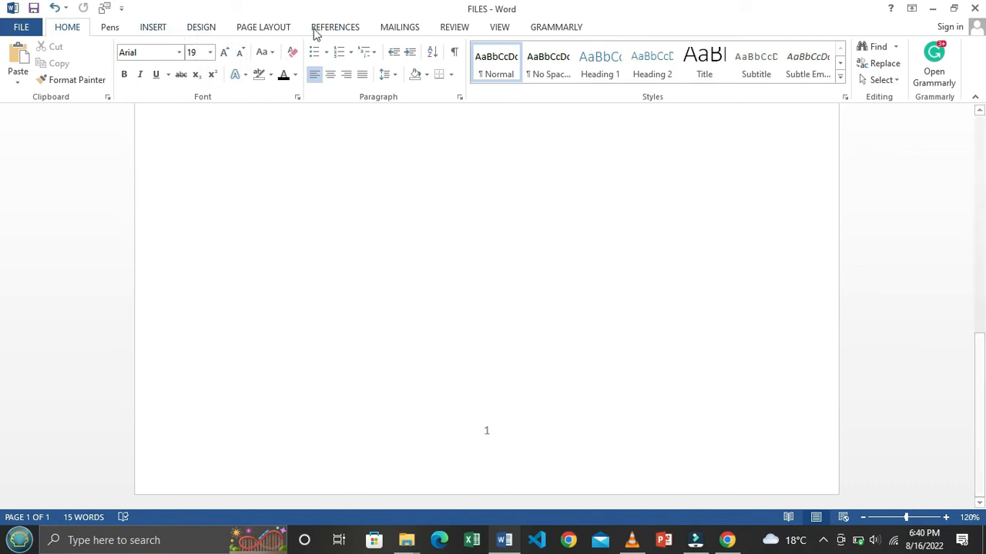
# Step: Set the page number format to lowercase Roman numerals (i, ii, iii)
pyautogui.click(161, 31)
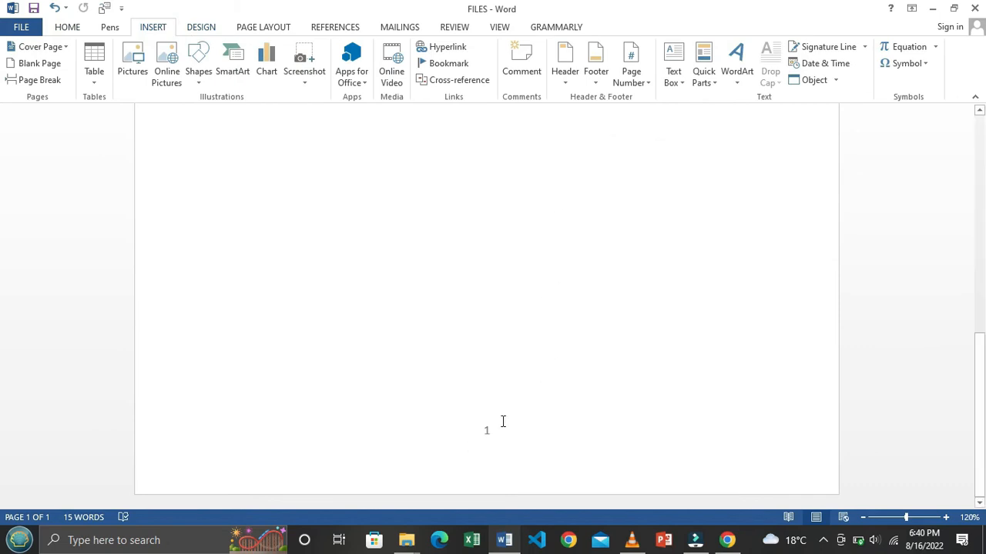
pyautogui.click(646, 84)
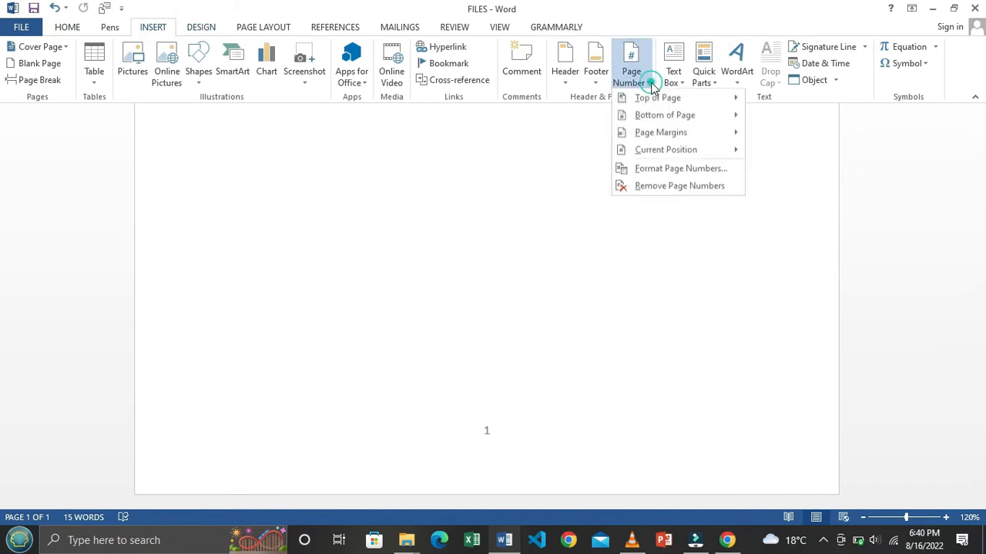
pyautogui.click(666, 170)
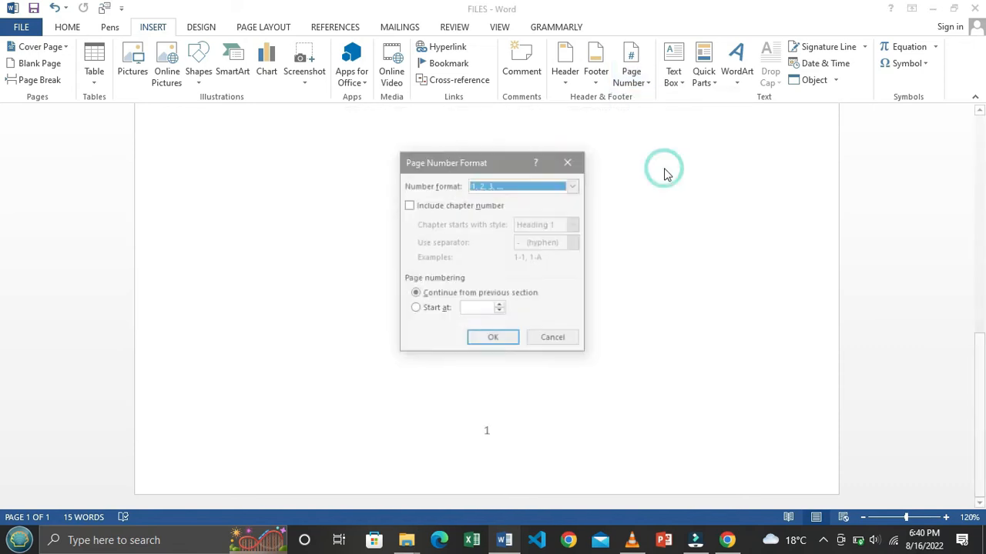
pyautogui.click(574, 186)
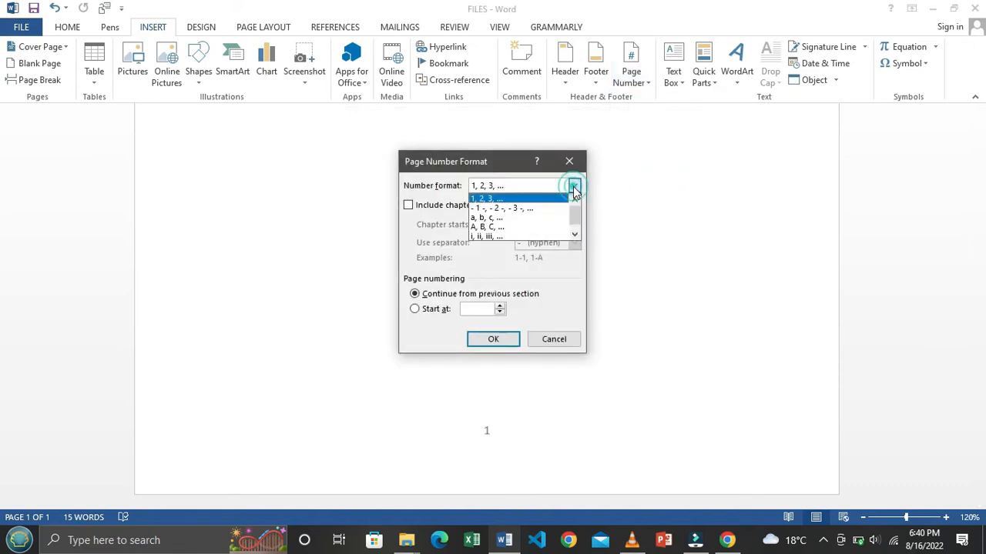
pyautogui.click(497, 236)
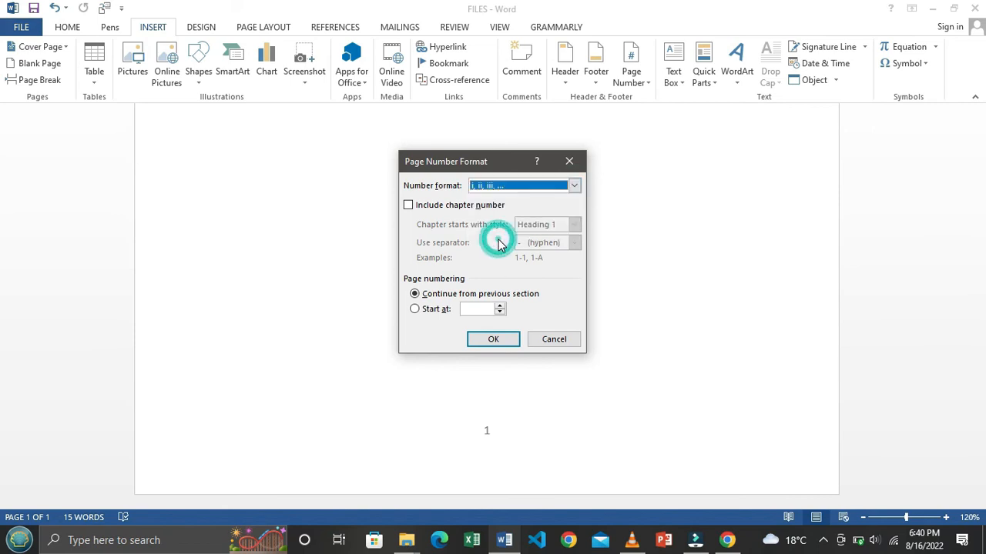
pyautogui.click(493, 340)
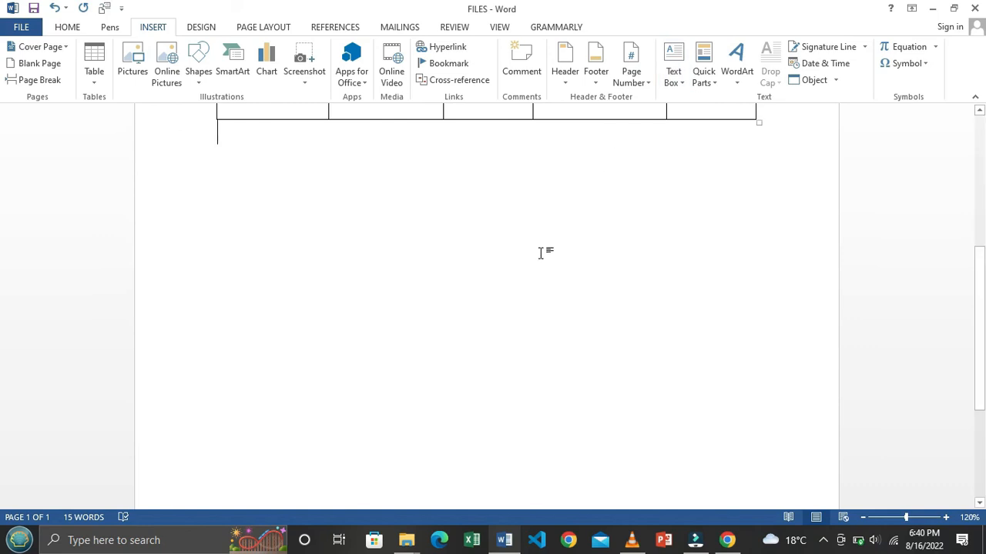
# Step: Save the document
pyautogui.scroll(-5, 540, 253)
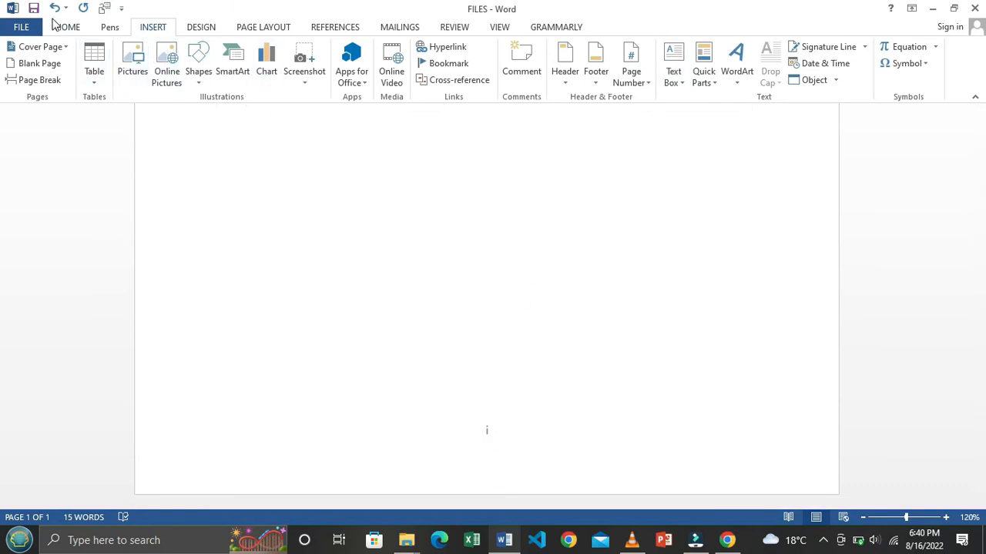
pyautogui.click(33, 8)
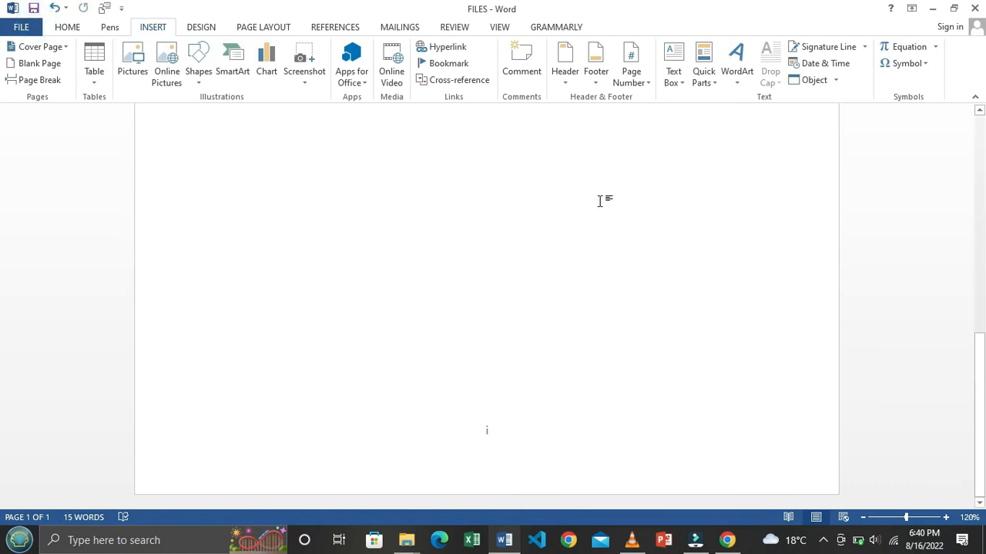
pyautogui.scroll(6, 590, 280)
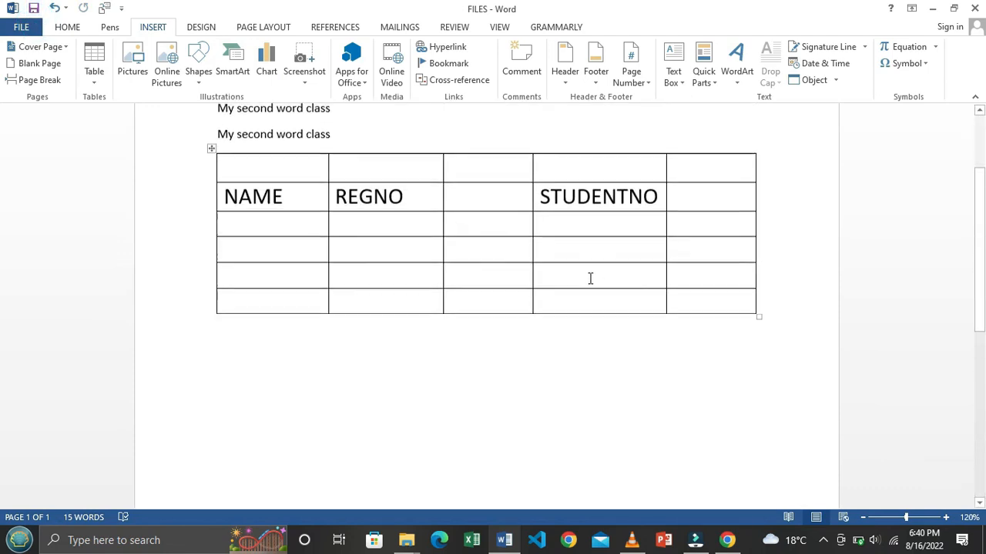
pyautogui.scroll(3, 590, 278)
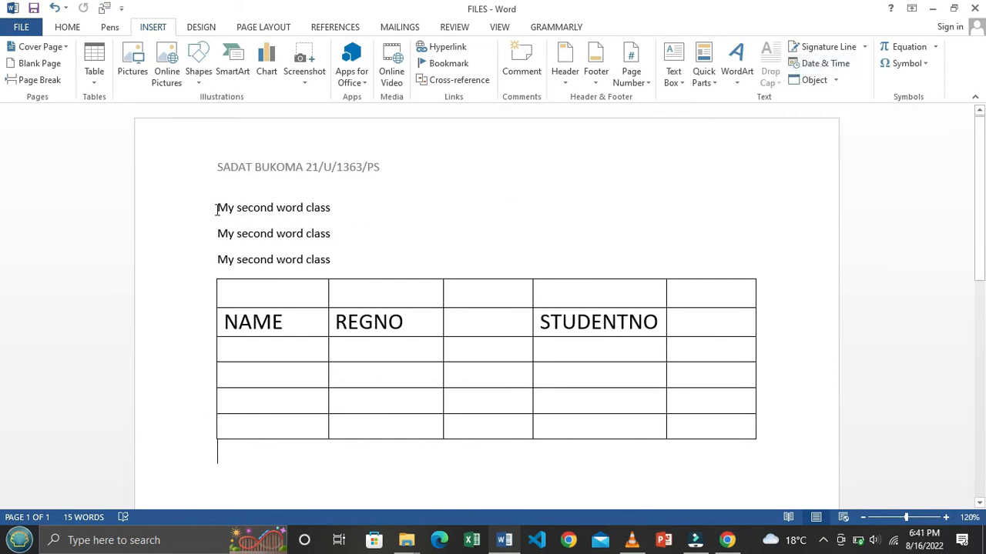
# Step: Select the three 'My second word class' lines and apply a Dropped drop cap
pyautogui.moveTo(217, 208); pyautogui.dragTo(331, 262)
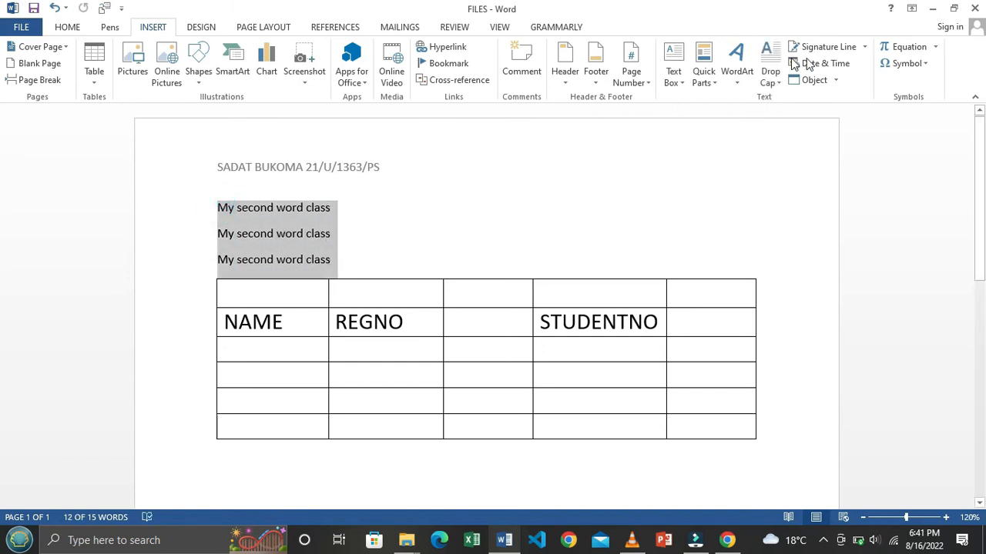
pyautogui.click(280, 193)
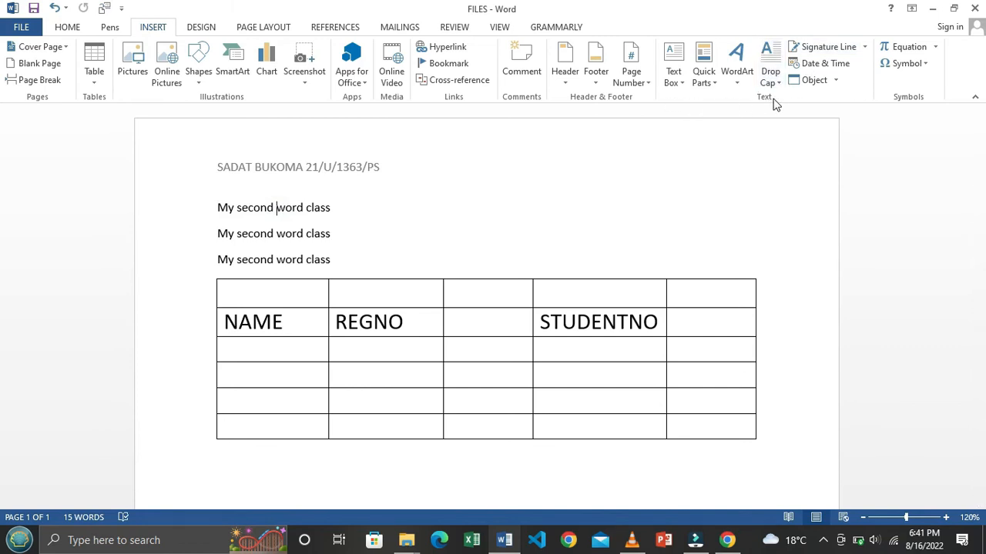
pyautogui.click(778, 84)
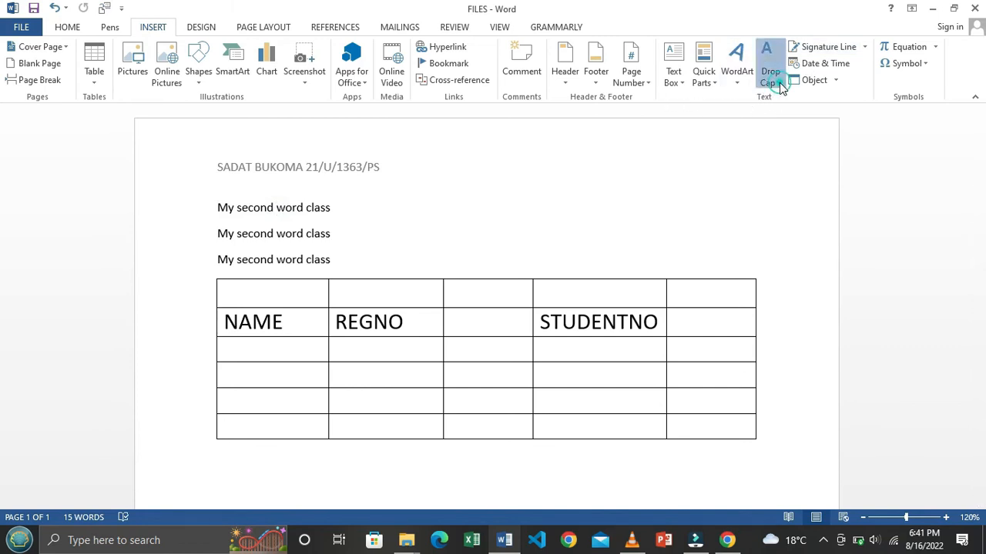
pyautogui.click(690, 148)
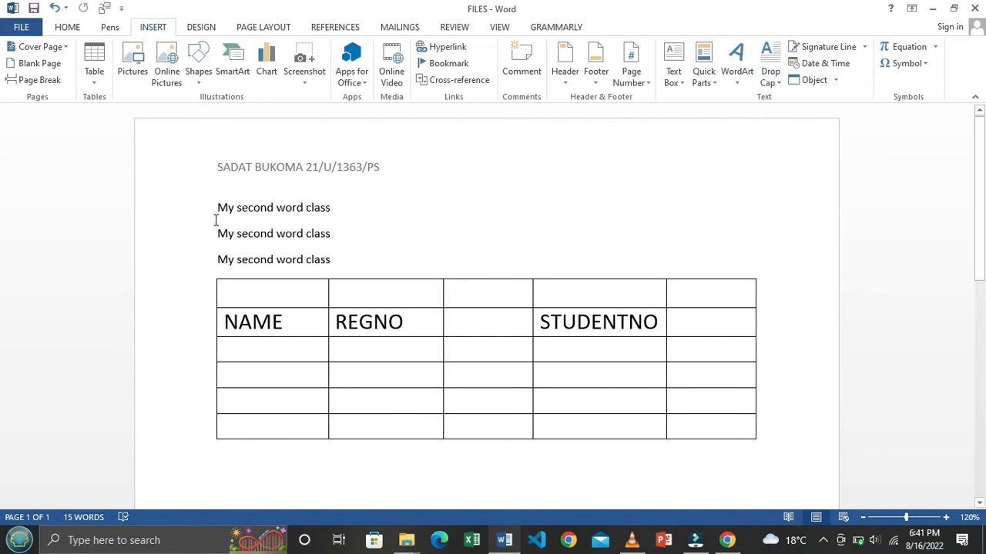
pyautogui.moveTo(219, 207); pyautogui.dragTo(341, 259)
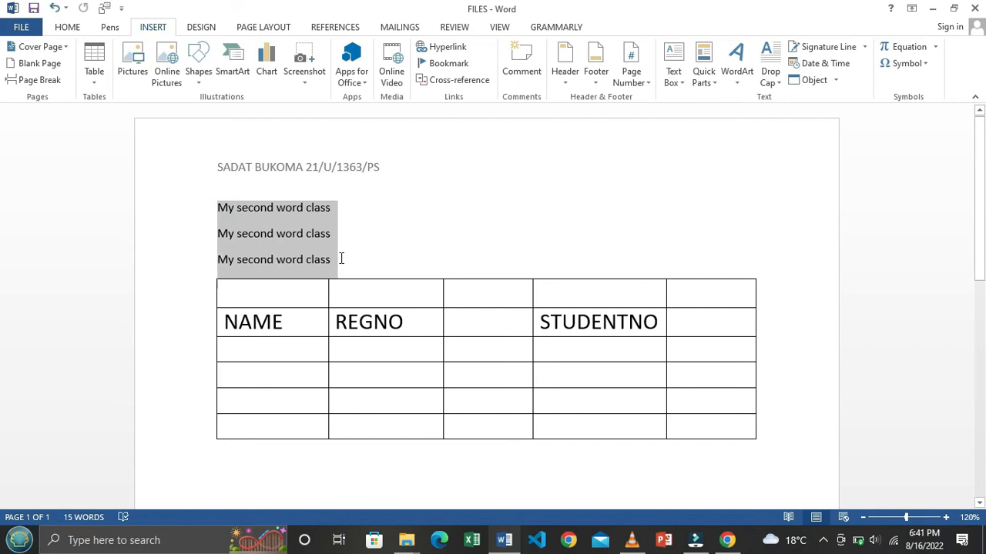
pyautogui.click(778, 82)
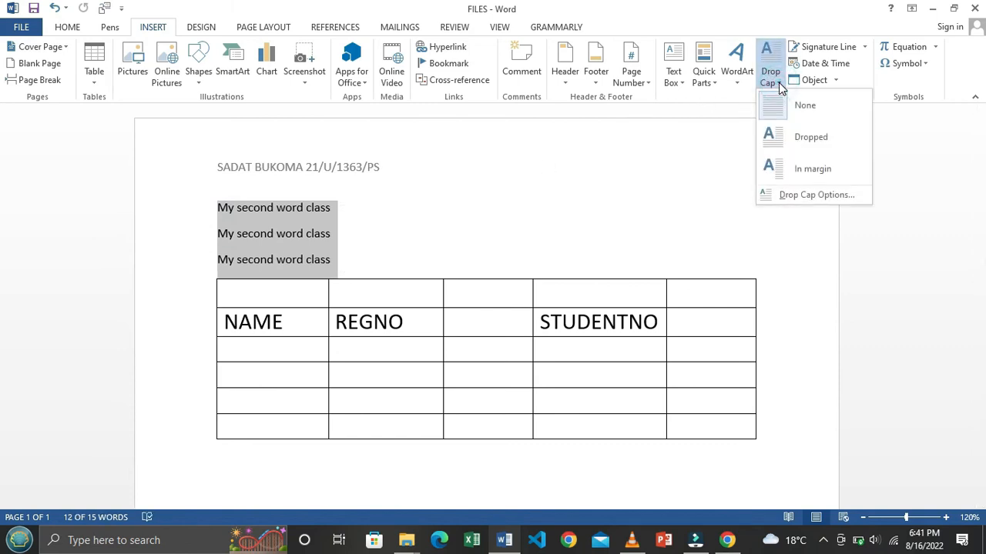
pyautogui.click(798, 137)
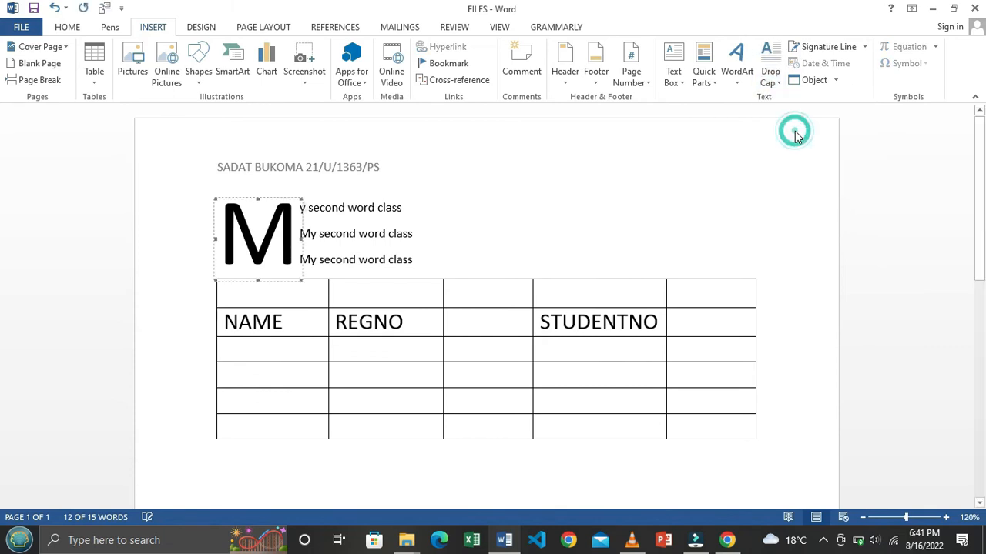
# Step: Check the new dropped capital M, then deselect it and return to the text
pyautogui.click(343, 234)
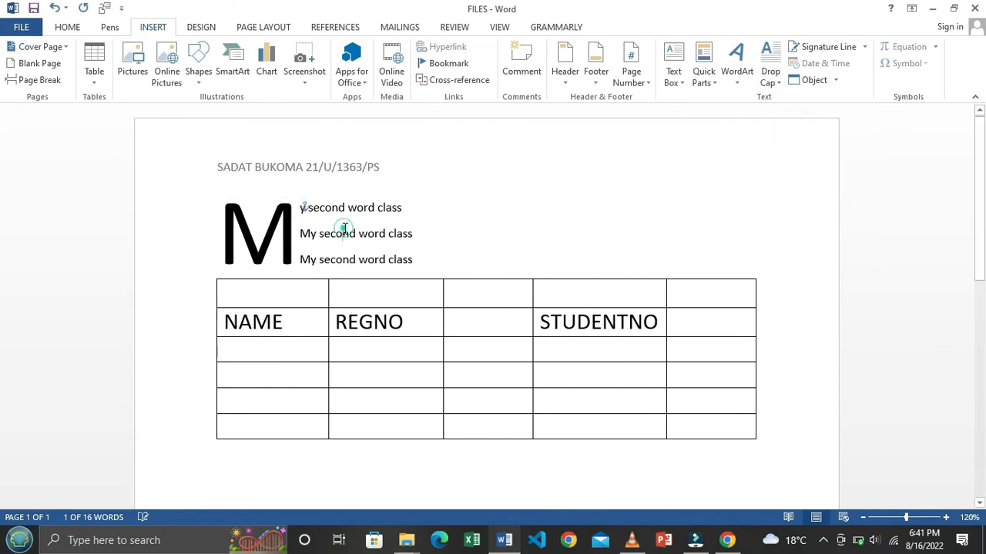
pyautogui.click(222, 211)
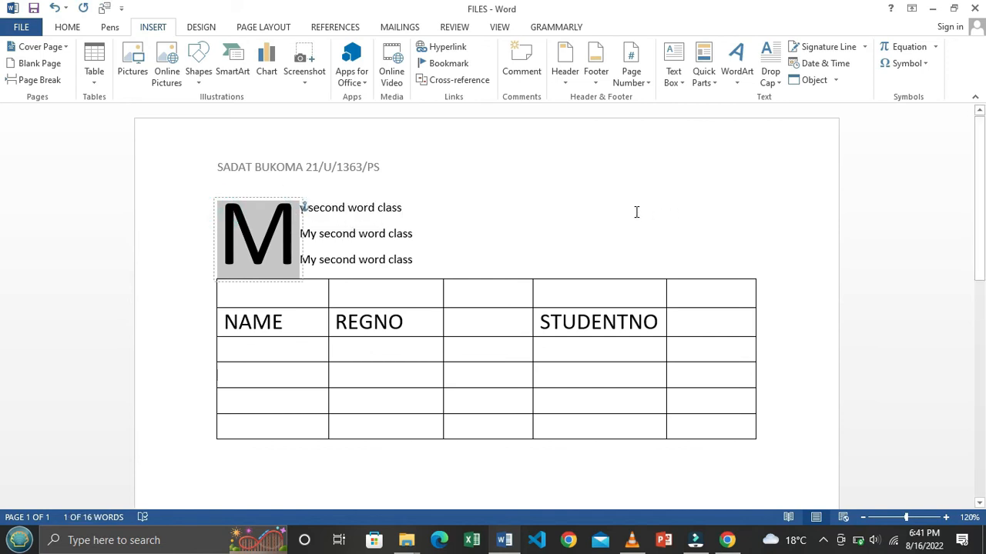
pyautogui.click(590, 229)
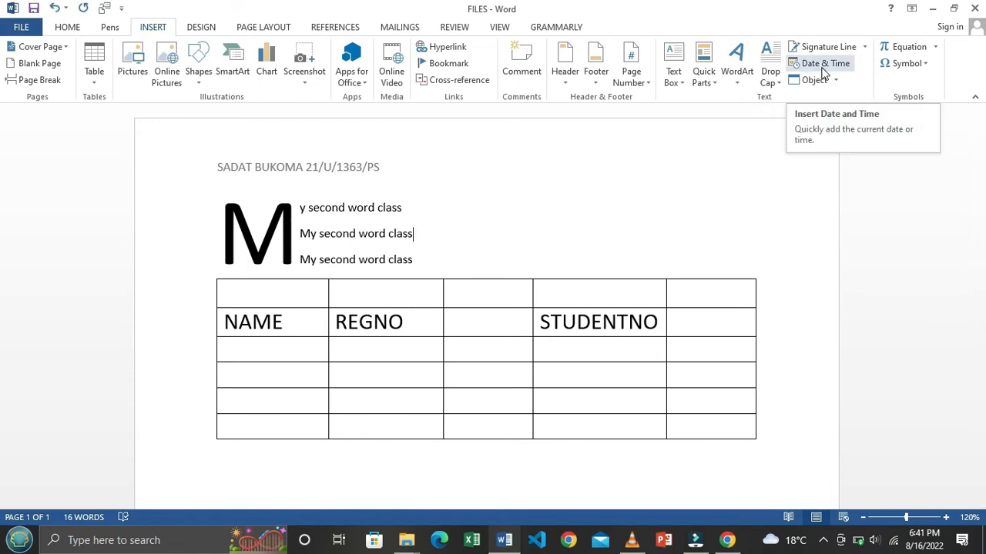
pyautogui.scroll(-1, 822, 71)
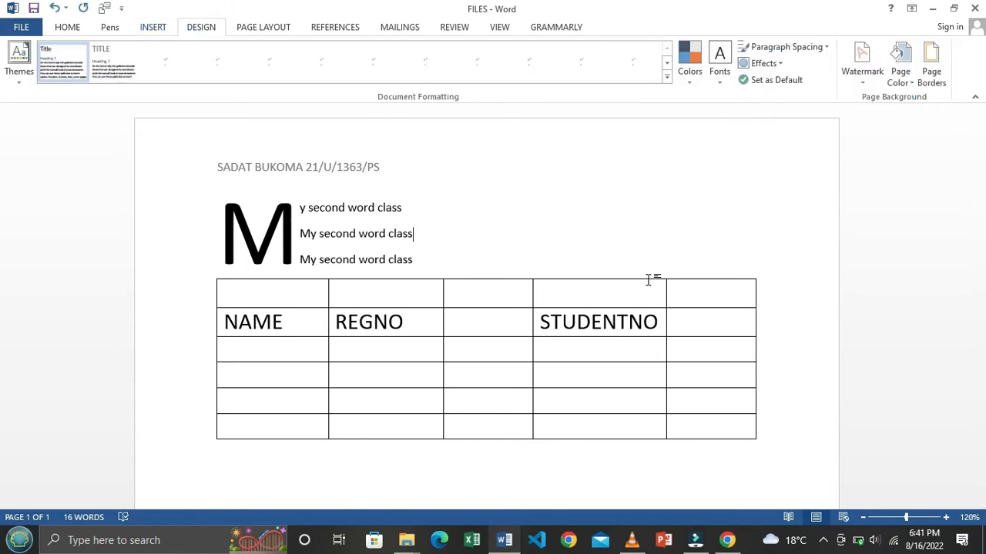
pyautogui.scroll(-4, 557, 288)
pyautogui.click(151, 27)
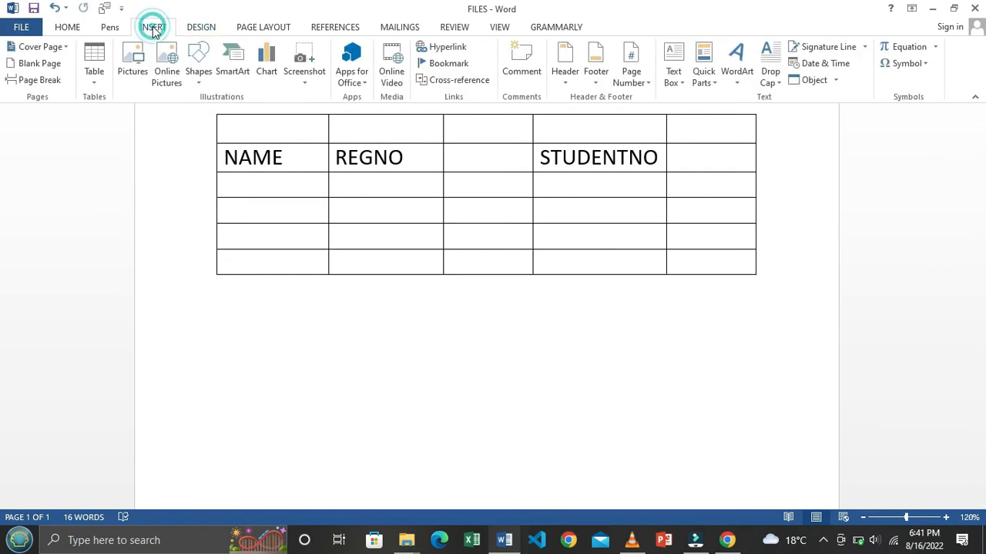
# Step: Insert the date 'Tuesday, August 16, 2022' on a new line below the table
pyautogui.scroll(-3, 247, 312)
pyautogui.click(275, 280)
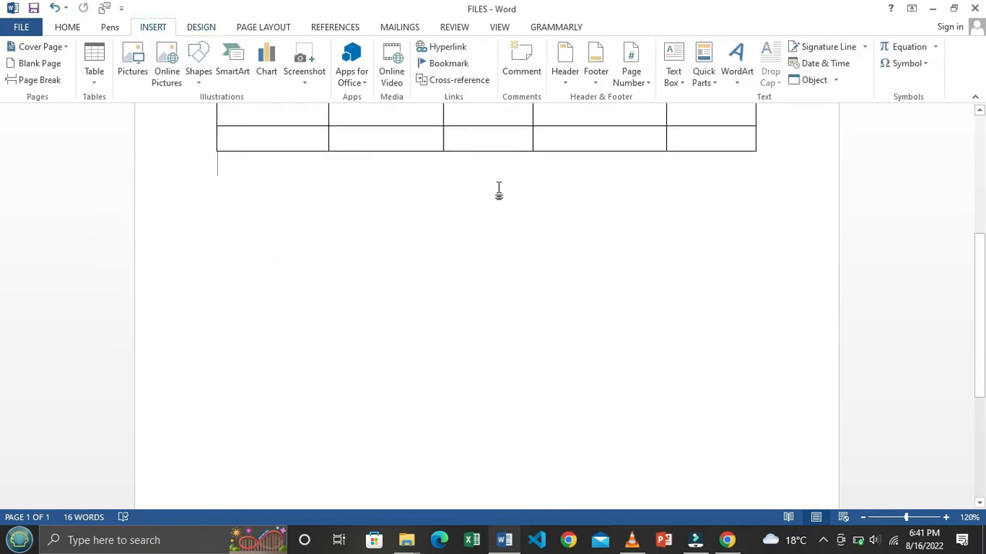
pyautogui.press('Return')
pyautogui.press('Return')
pyautogui.press('Return')
pyautogui.press('Return')
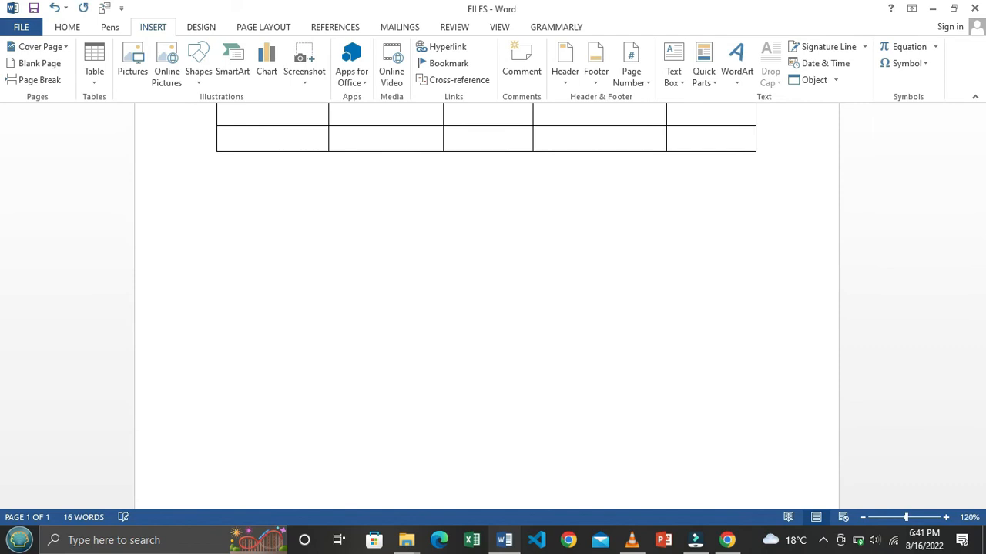
pyautogui.click(830, 68)
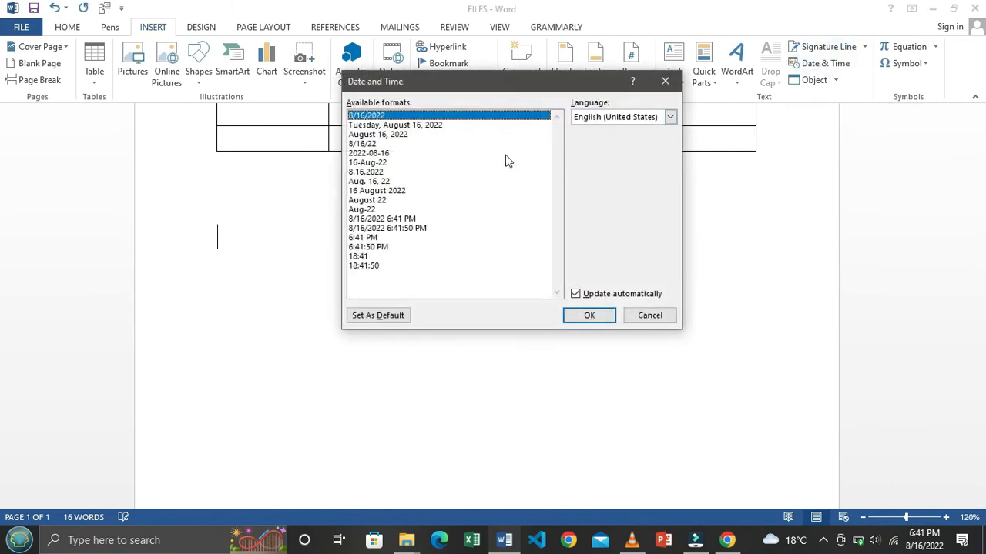
pyautogui.click(418, 126)
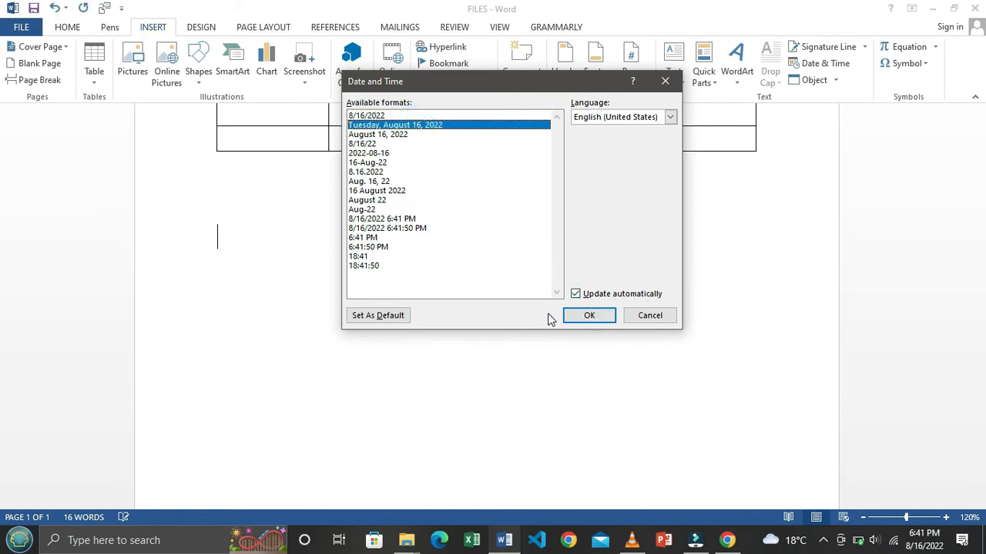
pyautogui.click(589, 316)
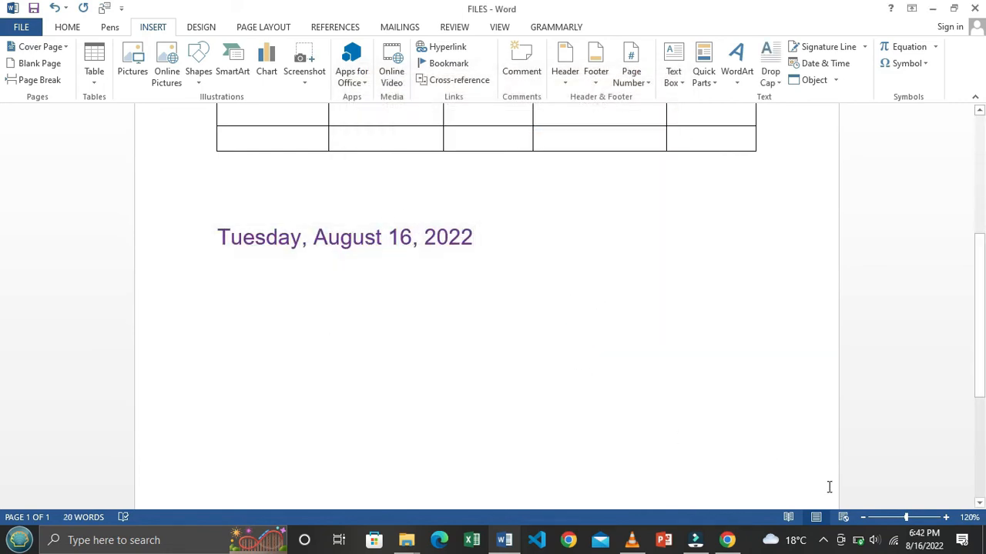
# Step: Check today's date against the system calendar
pyautogui.moveTo(917, 547)
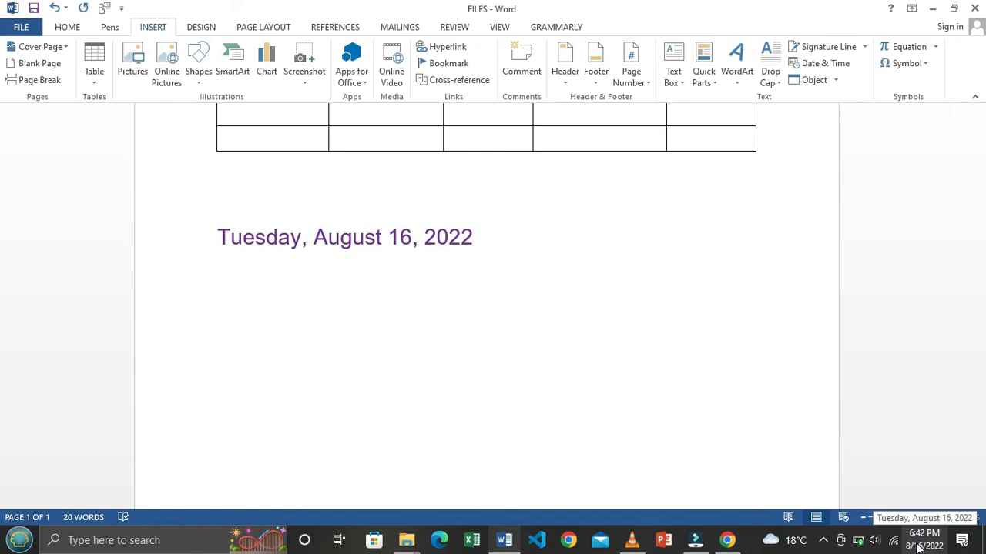
pyautogui.click(917, 548)
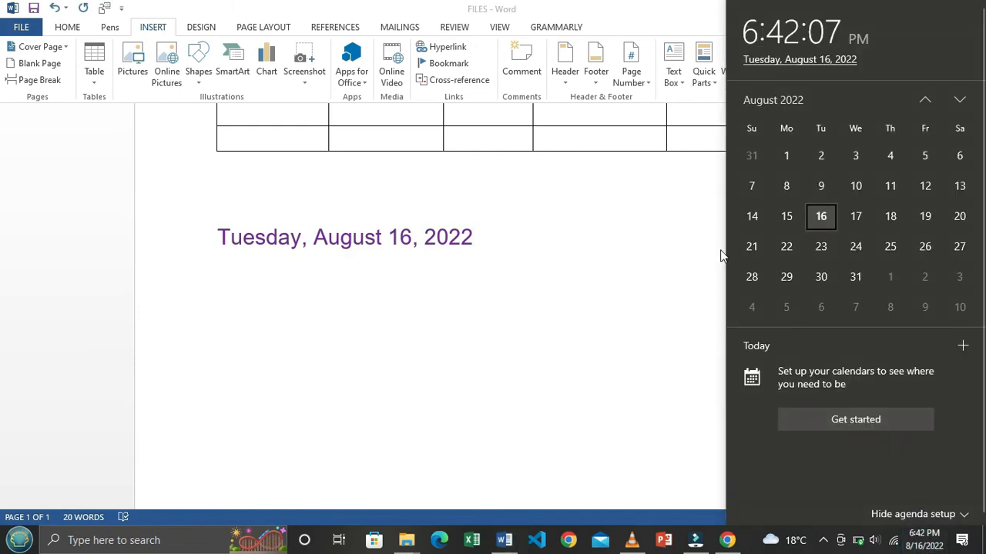
pyautogui.click(570, 253)
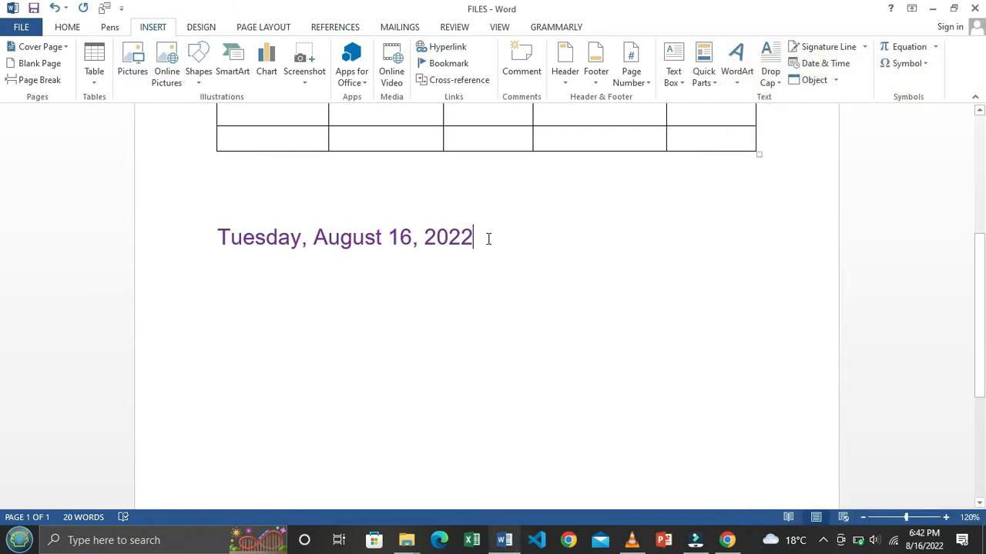
pyautogui.click(190, 27)
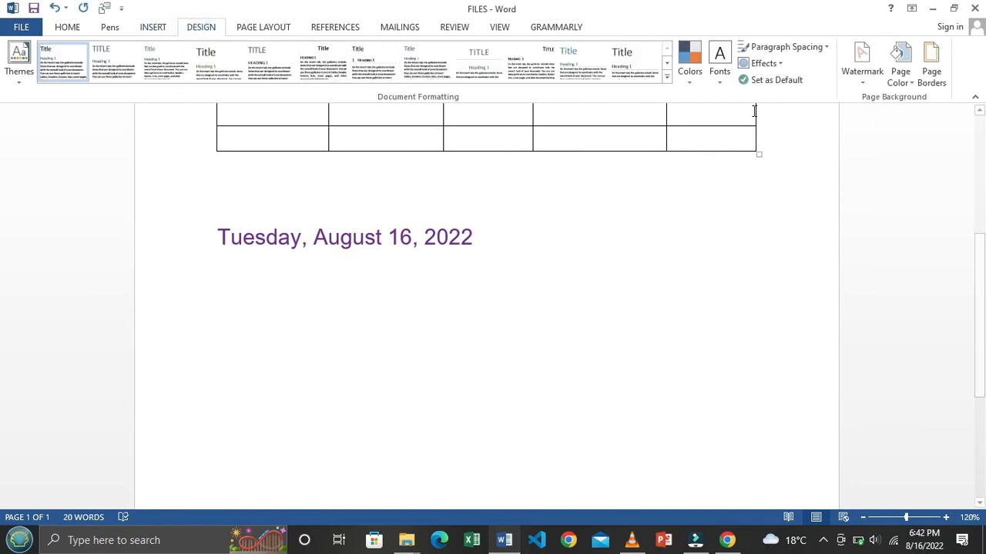
# Step: Apply the diagonal CONFIDENTIAL 1 watermark and zoom out to view it
pyautogui.click(863, 83)
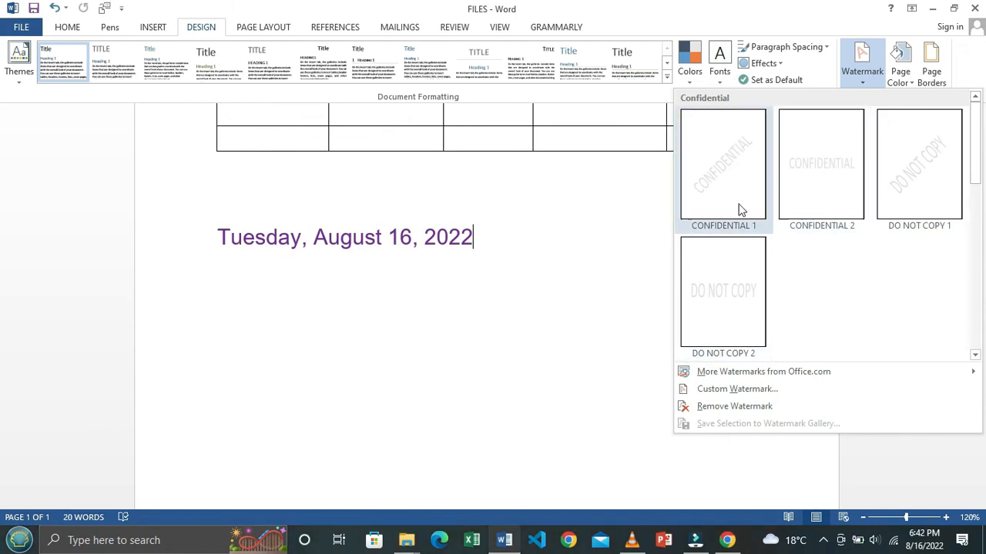
pyautogui.click(723, 169)
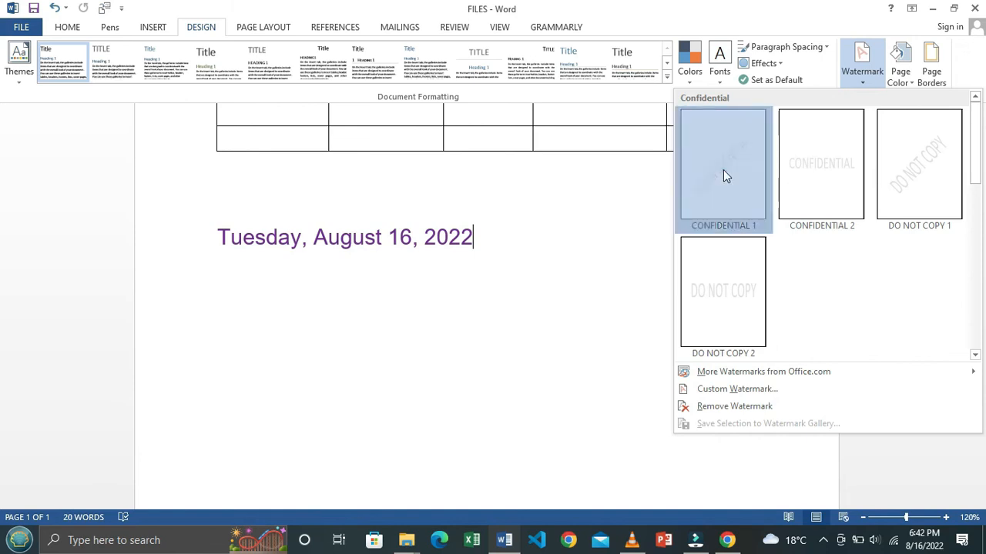
pyautogui.scroll(4, 589, 252)
pyautogui.scroll(-3, 589, 253)
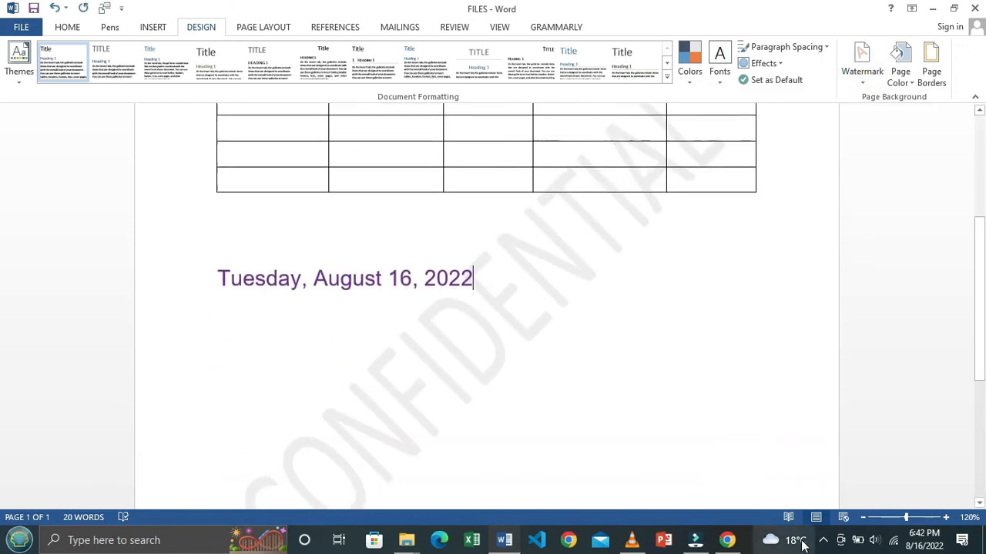
pyautogui.click(862, 517)
pyautogui.click(862, 517)
pyautogui.click(862, 517)
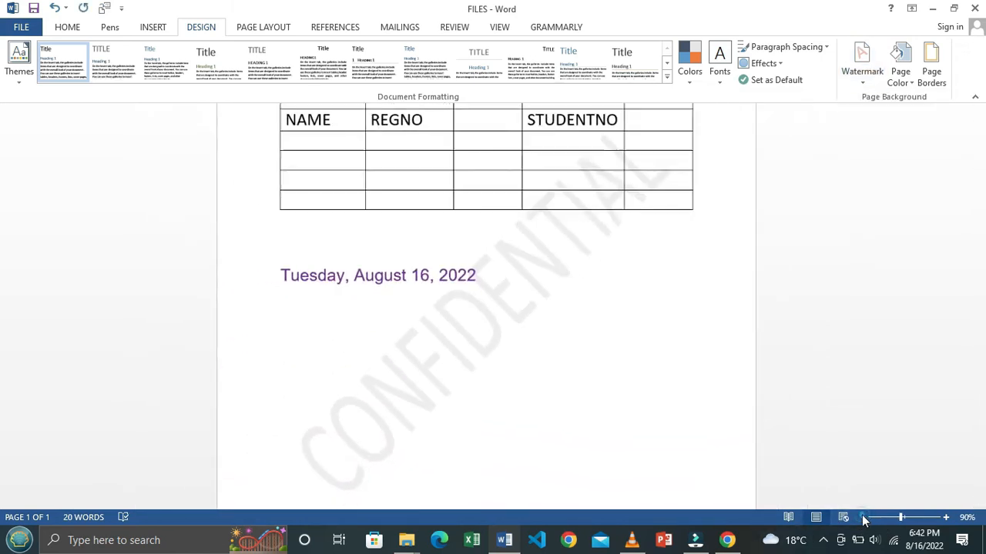
pyautogui.click(862, 517)
pyautogui.scroll(-1, 466, 404)
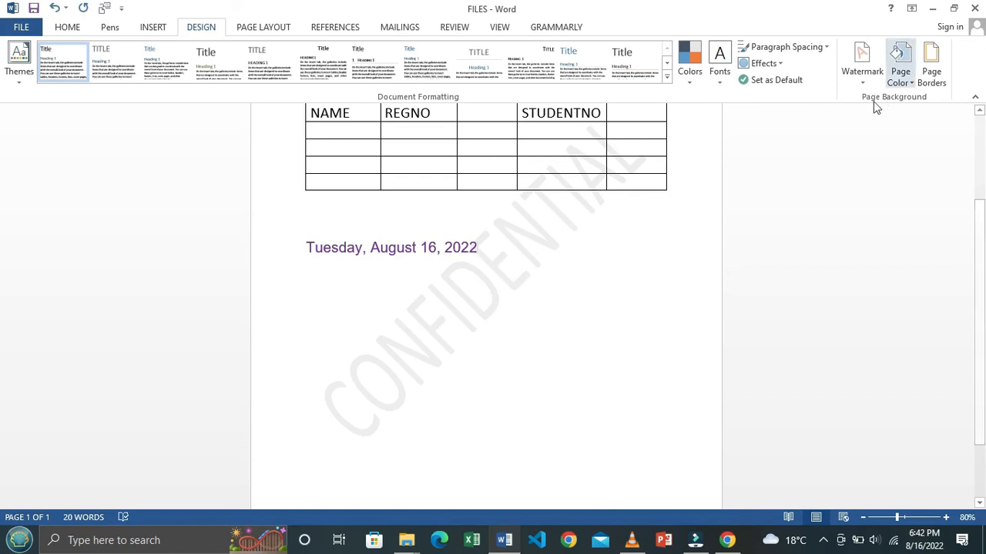
pyautogui.click(862, 77)
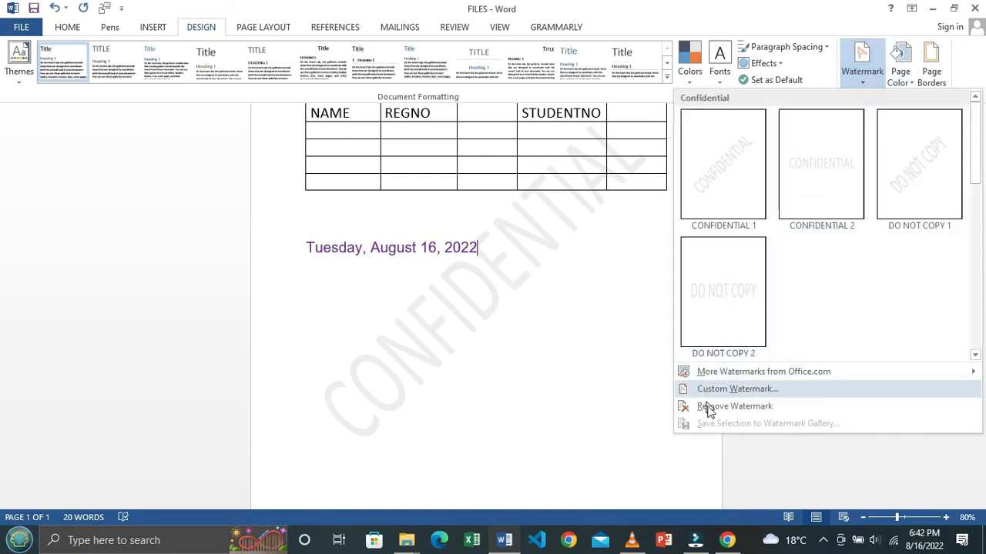
# Step: Open Custom Watermark and change the text watermark to BCOM CLASS
pyautogui.click(736, 389)
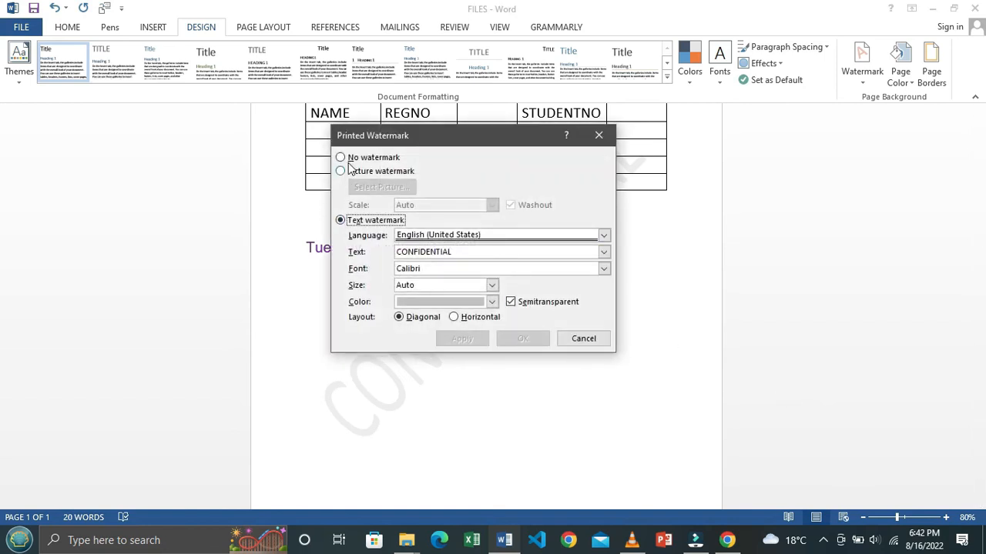
pyautogui.click(341, 158)
pyautogui.click(341, 171)
pyautogui.click(341, 221)
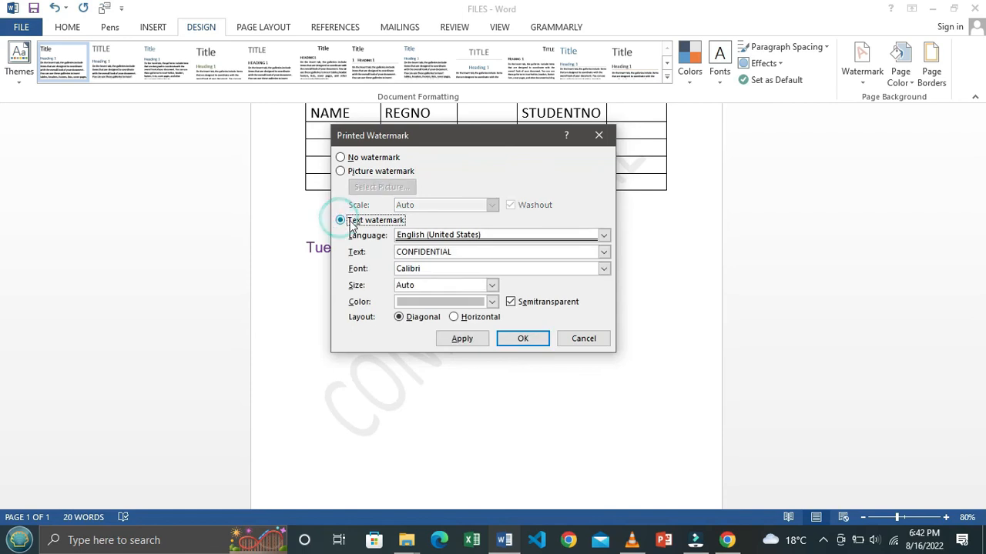
pyautogui.click(497, 251)
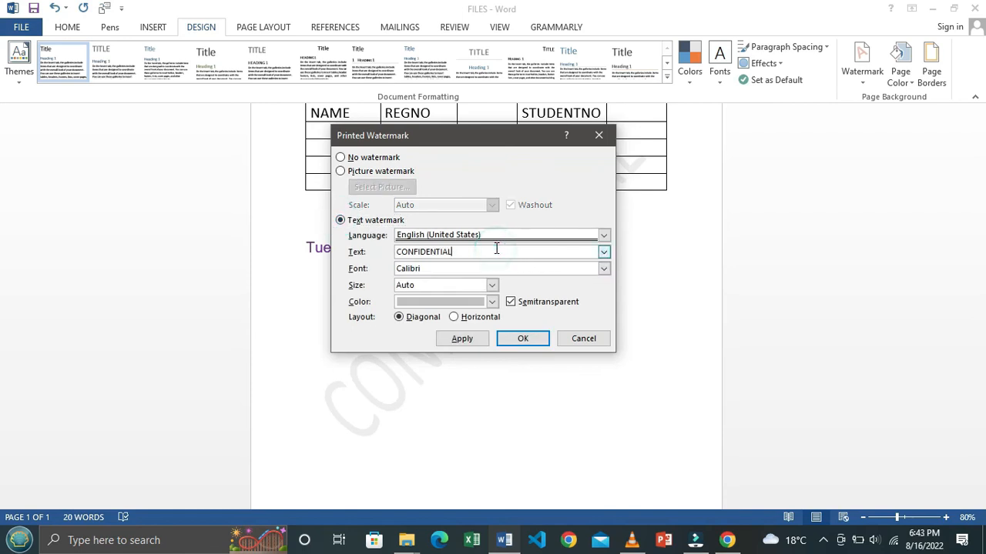
pyautogui.doubleClick(497, 248)
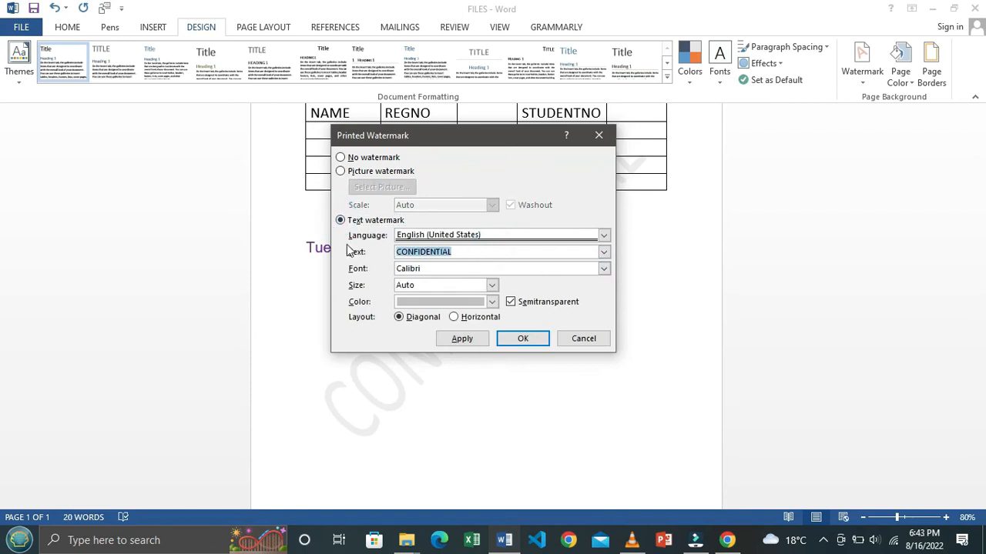
pyautogui.write('BCOM CLASS')
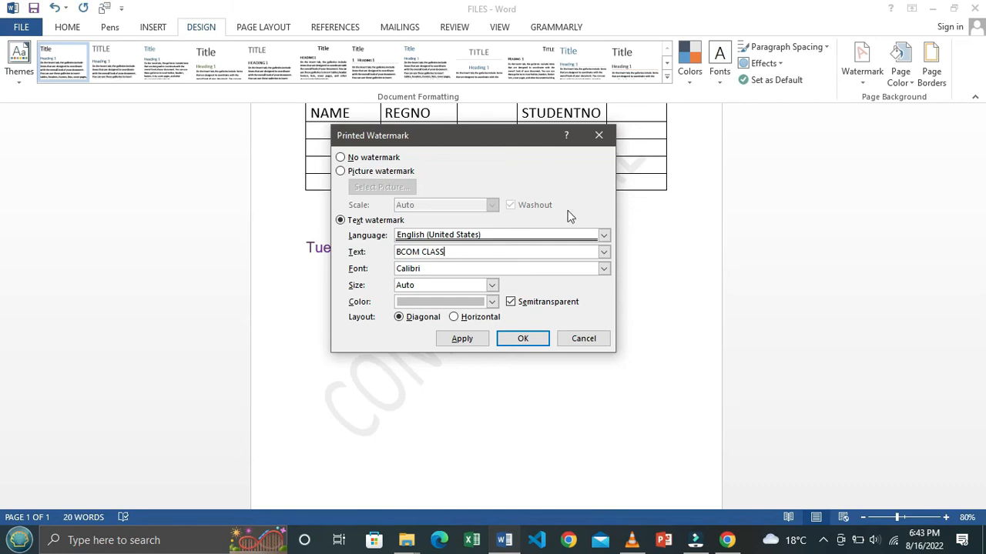
# Step: Set the watermark to Times New Roman, size 120, in red
pyautogui.click(603, 268)
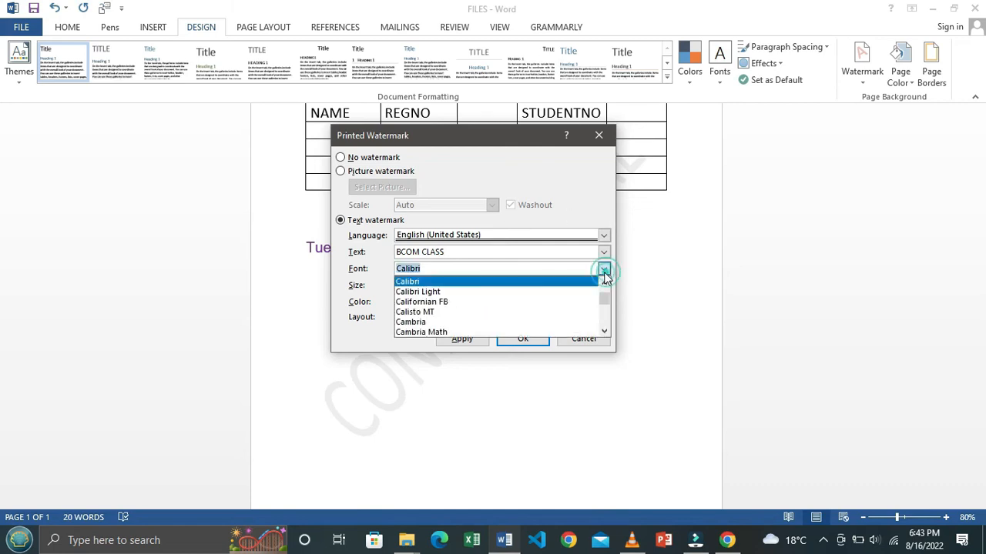
pyautogui.write('T')
pyautogui.click(458, 313)
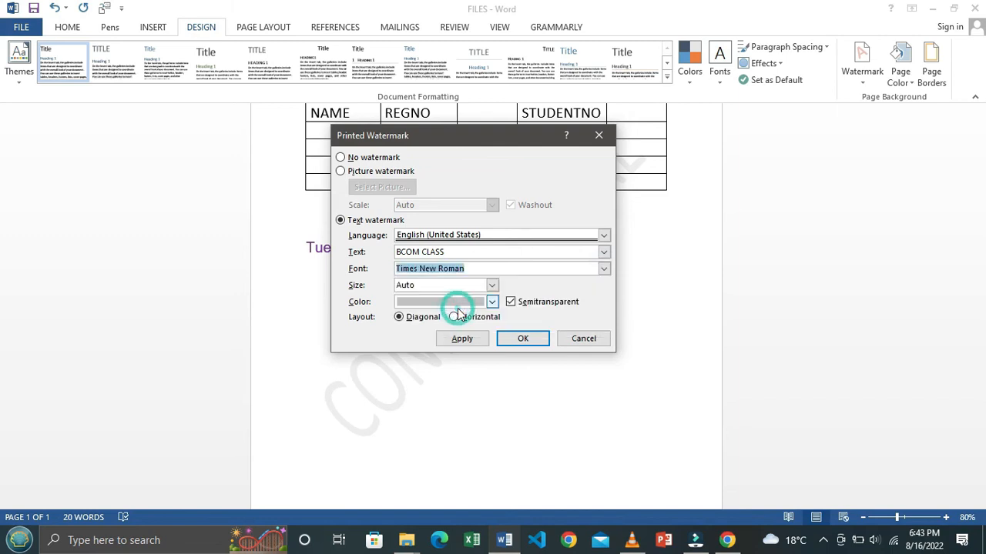
pyautogui.click(491, 285)
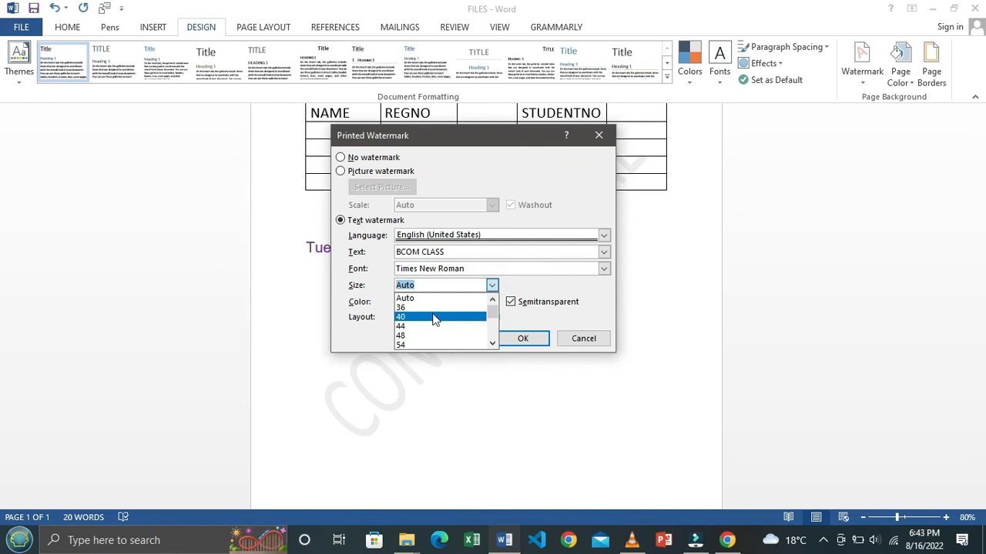
pyautogui.scroll(-3, 423, 340)
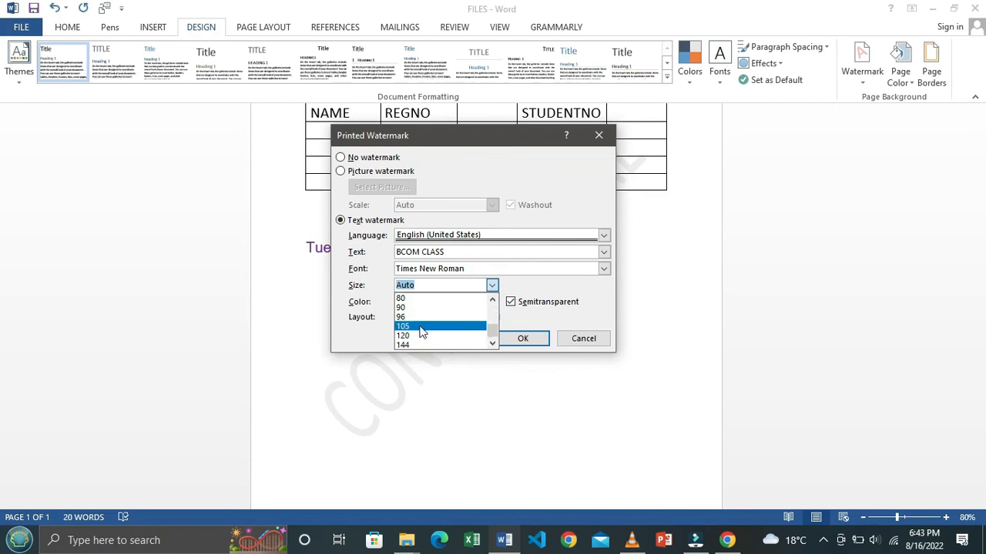
pyautogui.click(421, 337)
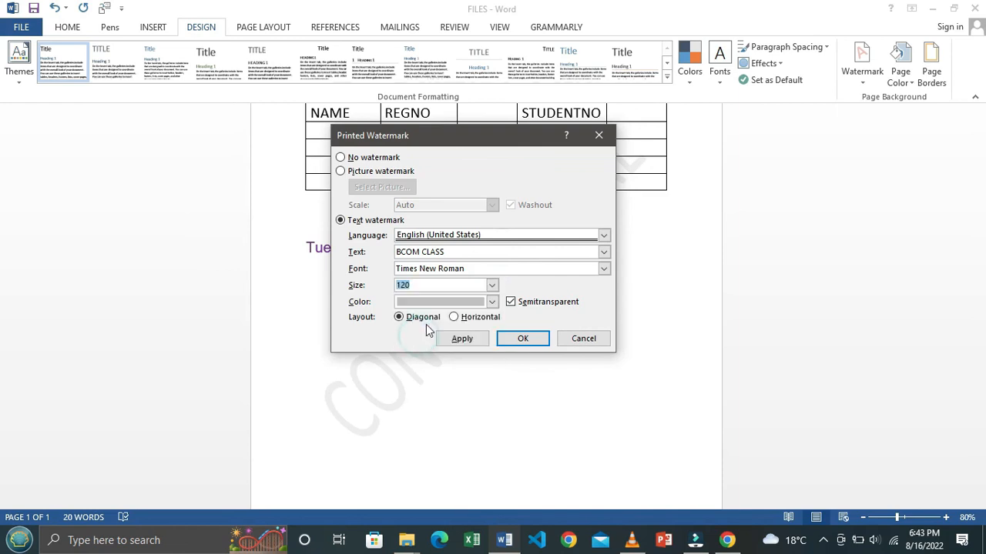
pyautogui.click(491, 301)
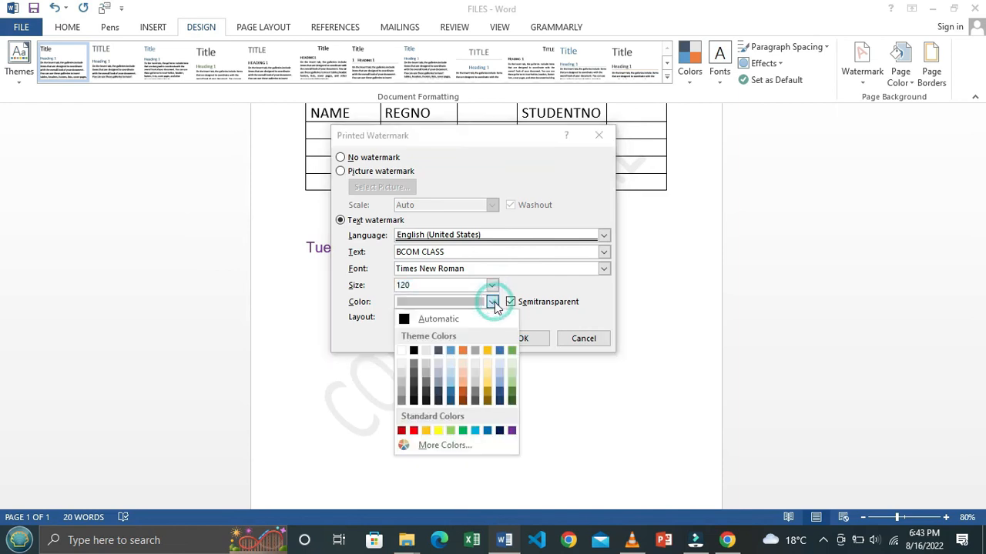
pyautogui.click(413, 430)
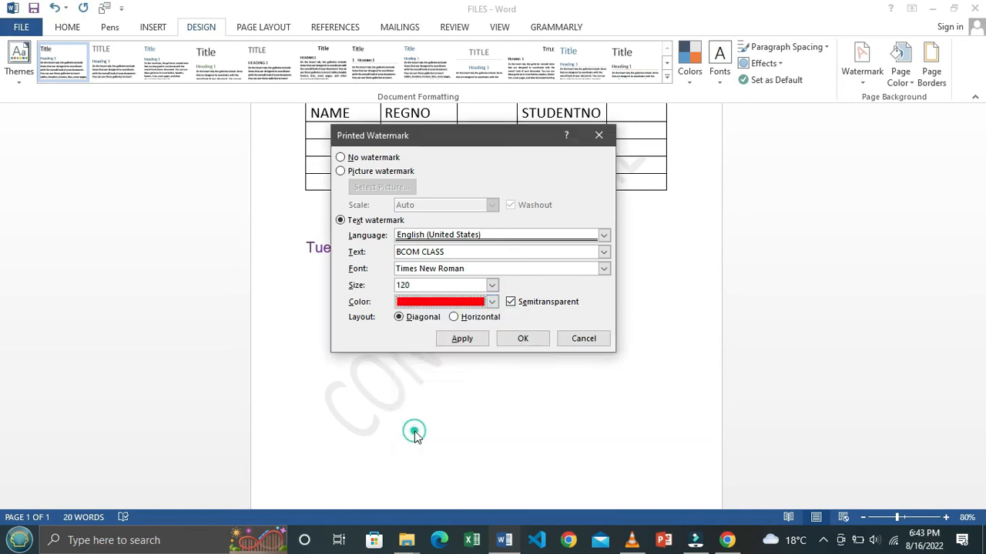
# Step: Keep the watermark layout diagonal, apply it, and zoom out to view the whole page
pyautogui.click(454, 317)
pyautogui.click(400, 317)
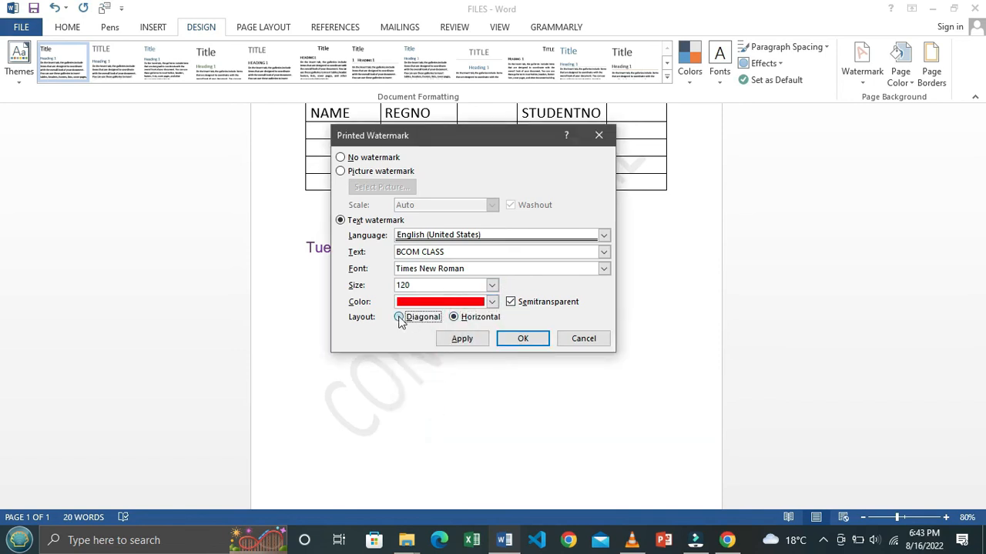
pyautogui.click(461, 341)
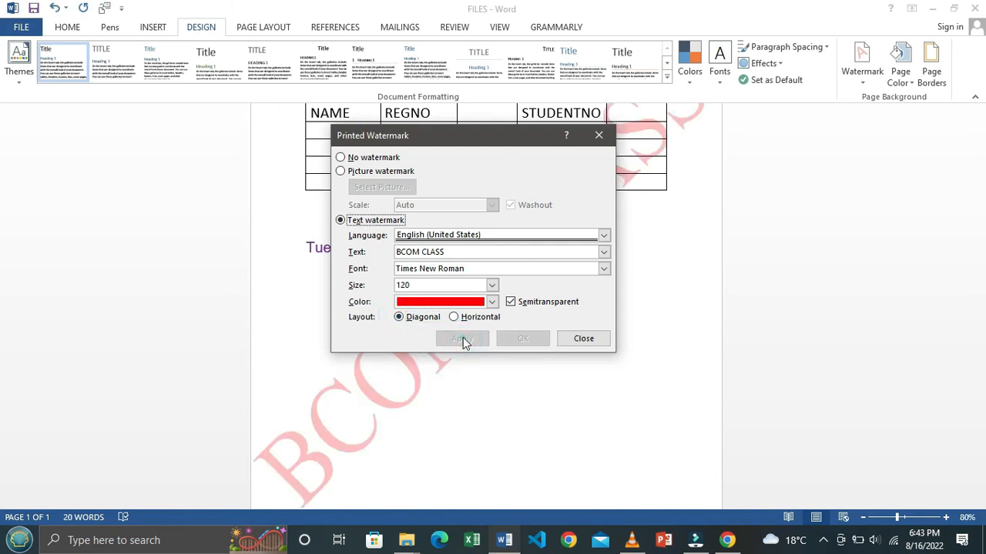
pyautogui.click(583, 338)
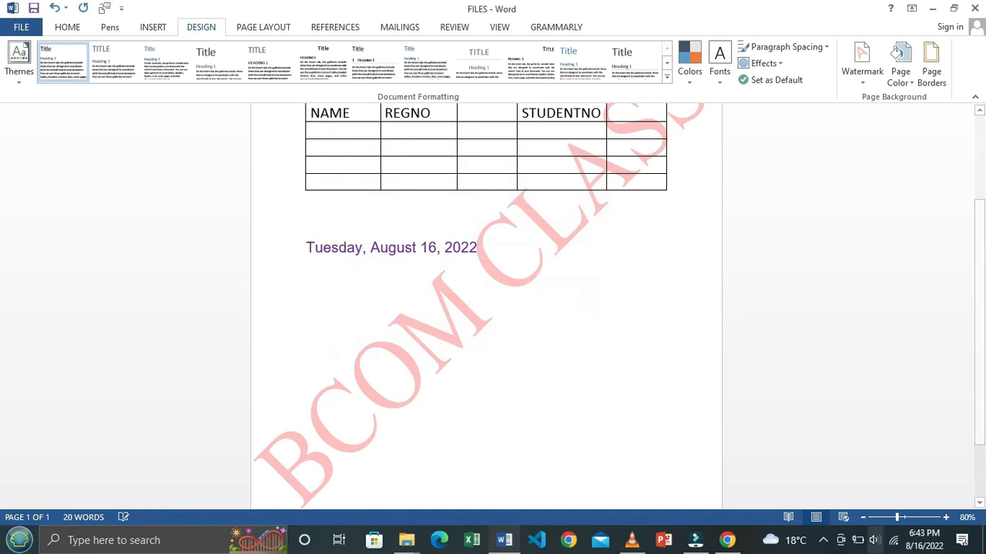
pyautogui.click(865, 518)
pyautogui.click(864, 518)
pyautogui.click(865, 518)
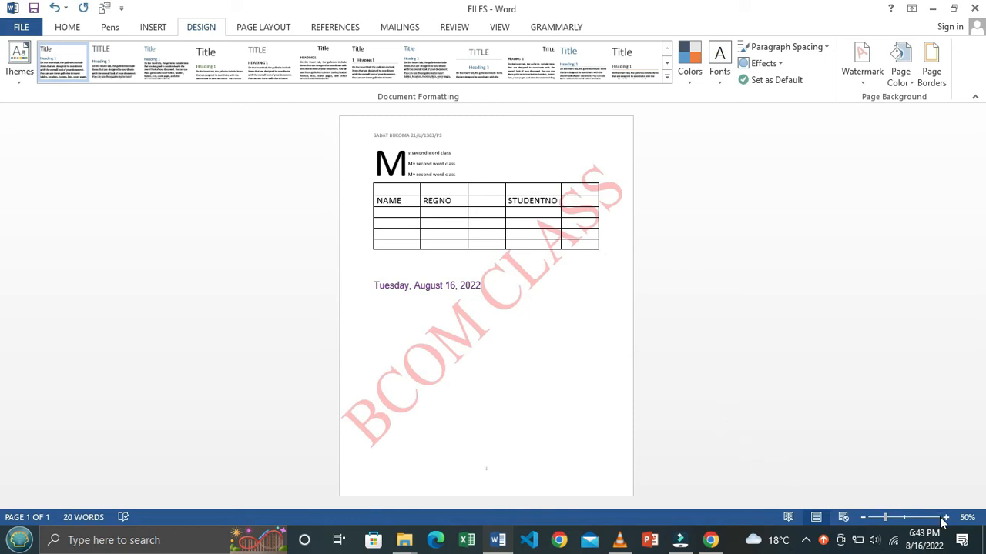
# Step: Fill the page background with Blue-Gray, Text 2, Lighter 60%
pyautogui.click(906, 518)
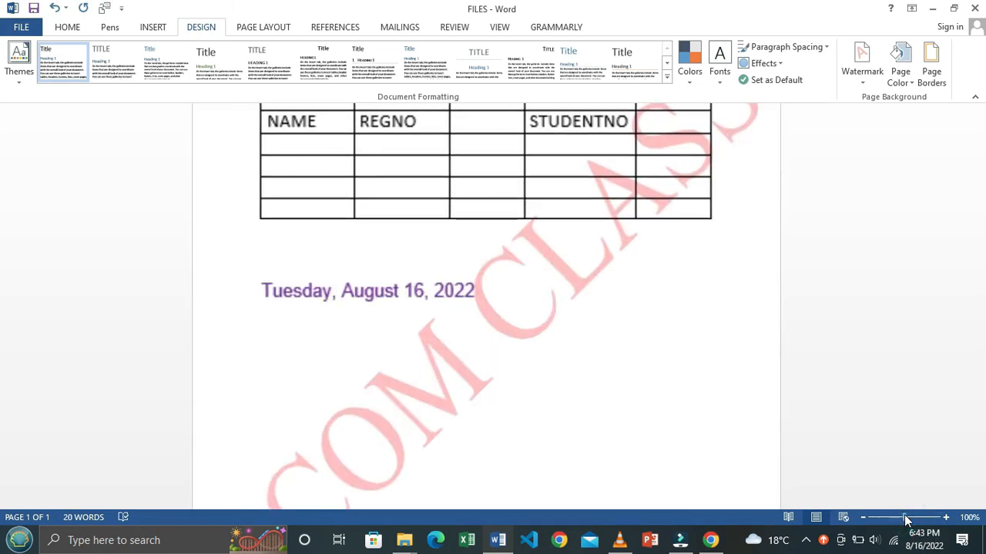
pyautogui.click(911, 83)
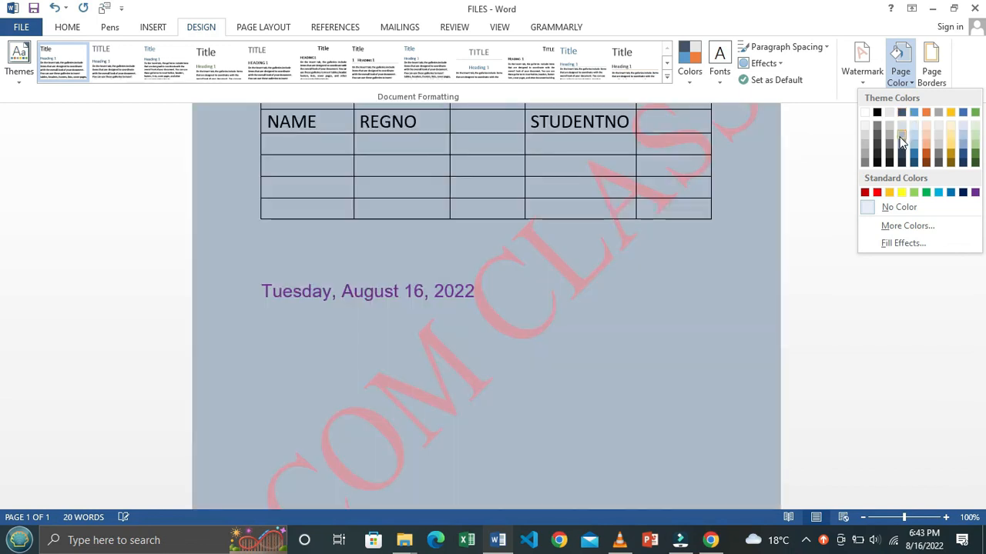
pyautogui.click(901, 140)
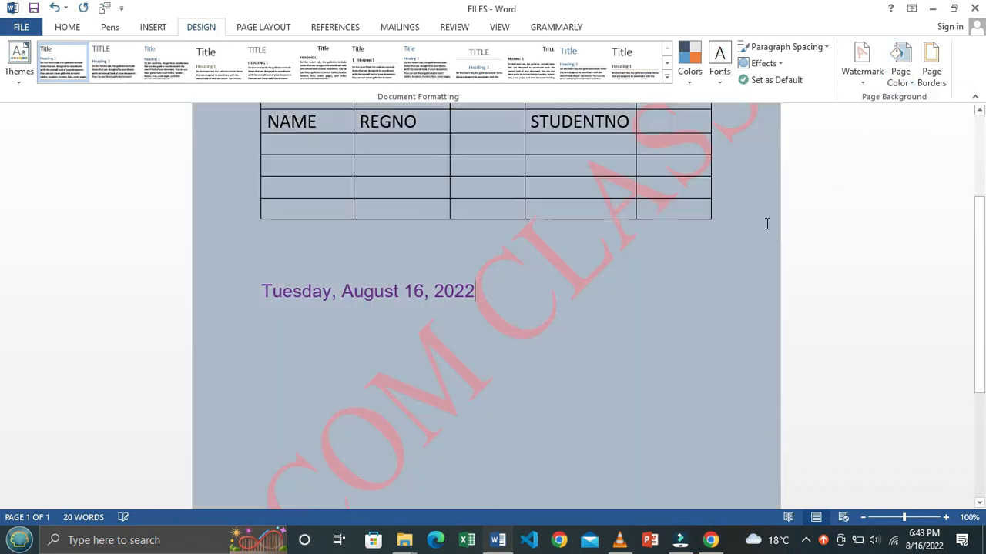
pyautogui.scroll(3, 631, 286)
pyautogui.scroll(-6, 633, 283)
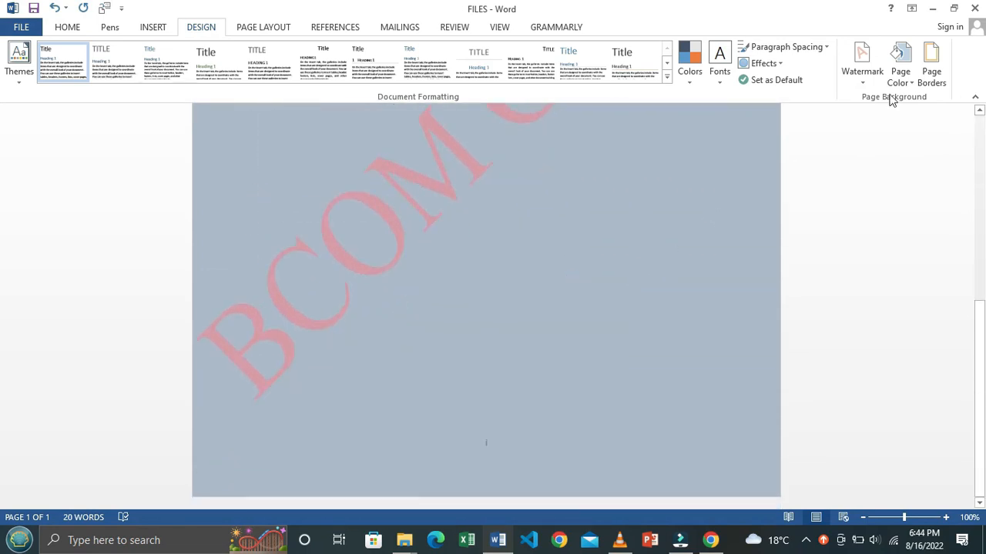
pyautogui.click(929, 73)
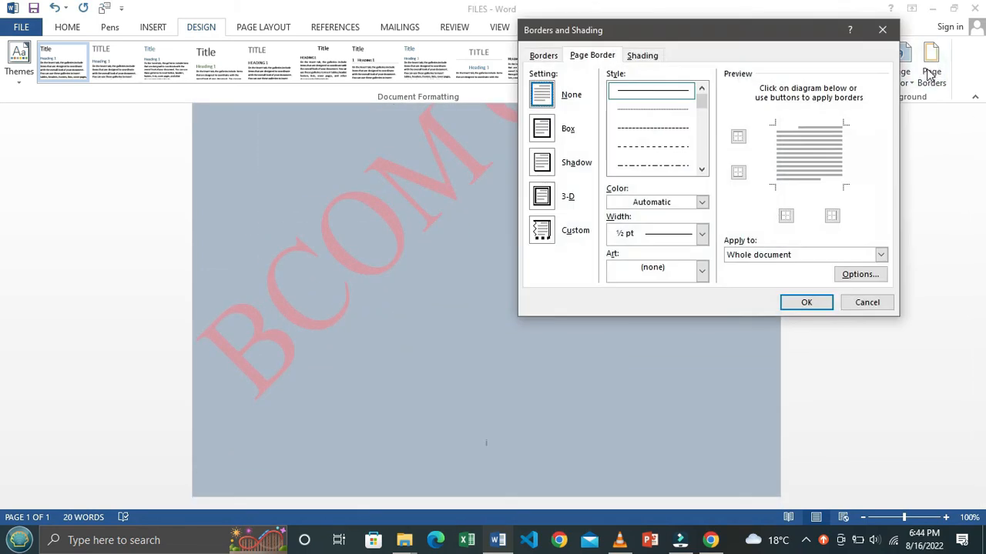
pyautogui.moveTo(724, 35); pyautogui.dragTo(585, 57)
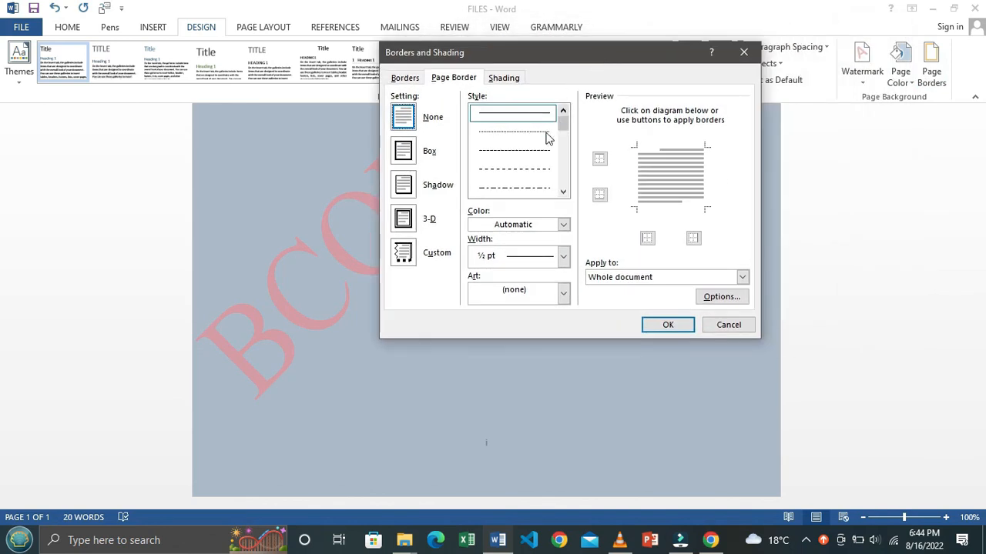
pyautogui.scroll(-5, 517, 148)
pyautogui.scroll(5, 517, 147)
pyautogui.scroll(-5, 516, 157)
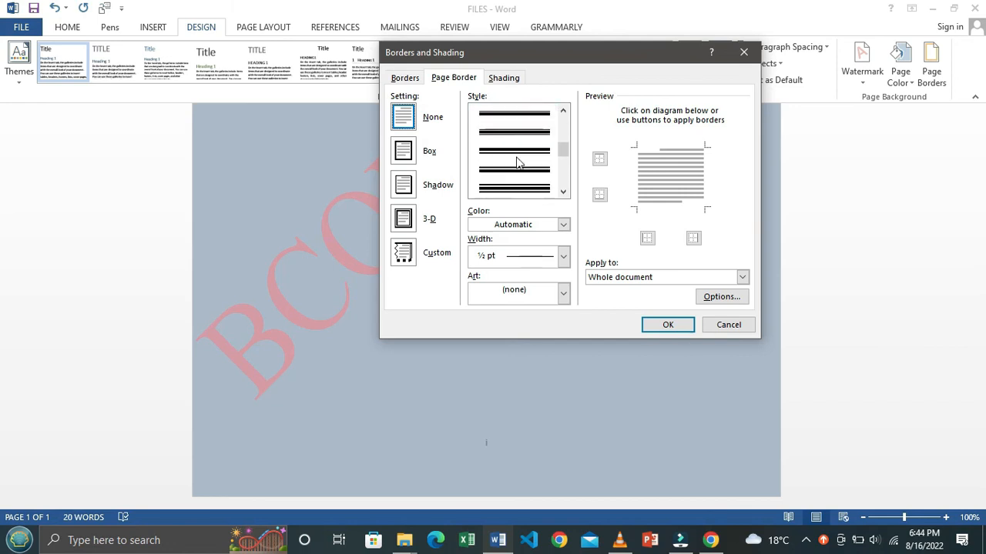
pyautogui.scroll(5, 521, 136)
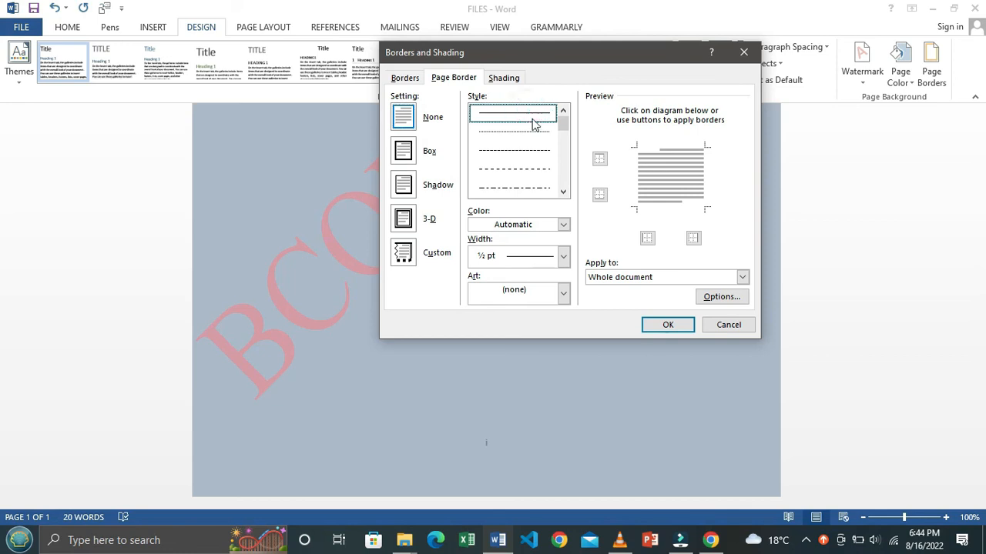
pyautogui.click(563, 225)
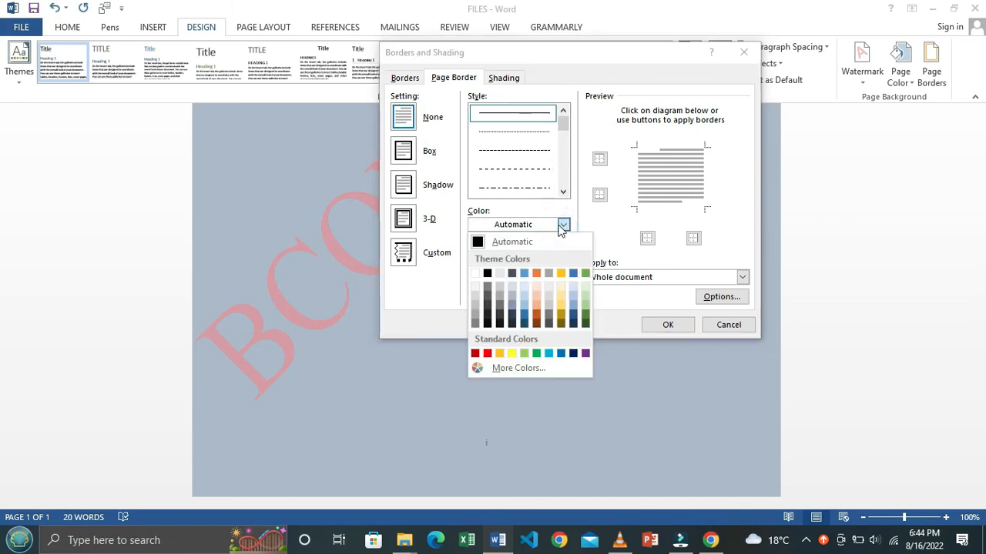
pyautogui.click(487, 354)
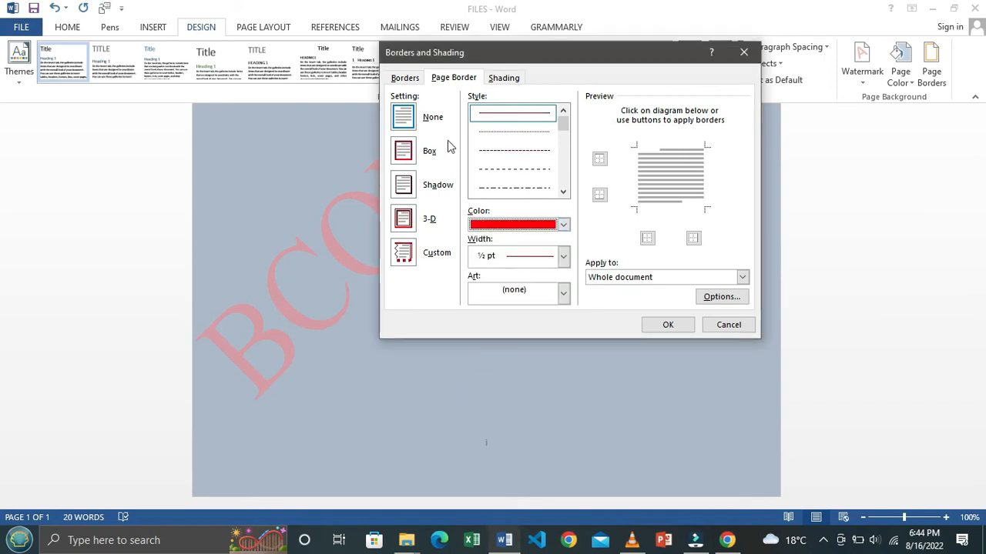
pyautogui.click(571, 265)
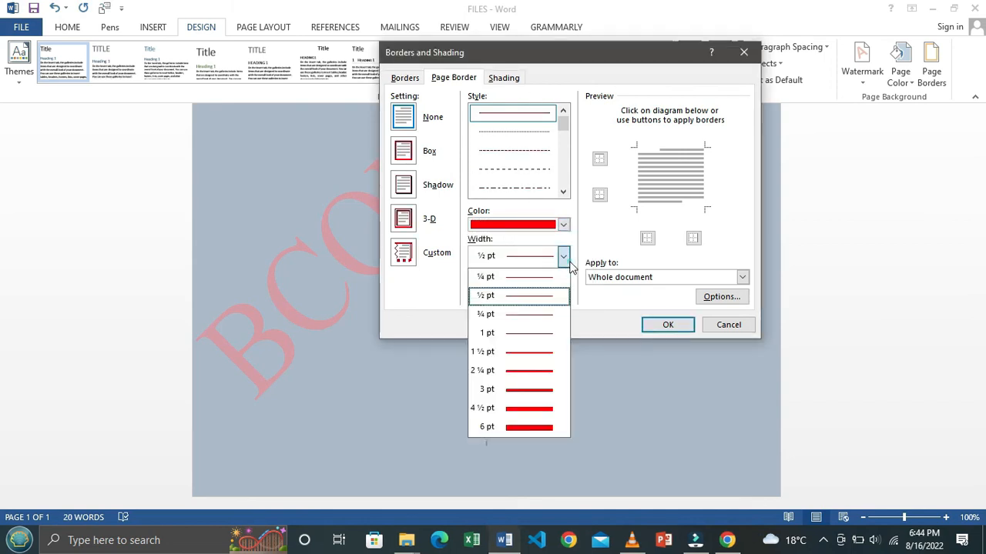
pyautogui.click(553, 374)
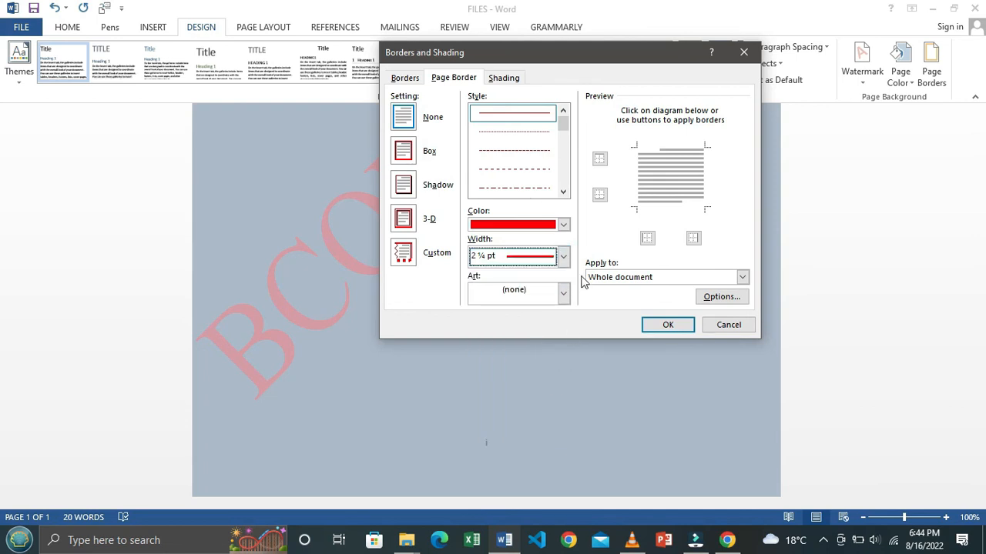
pyautogui.click(667, 325)
pyautogui.scroll(7, 508, 304)
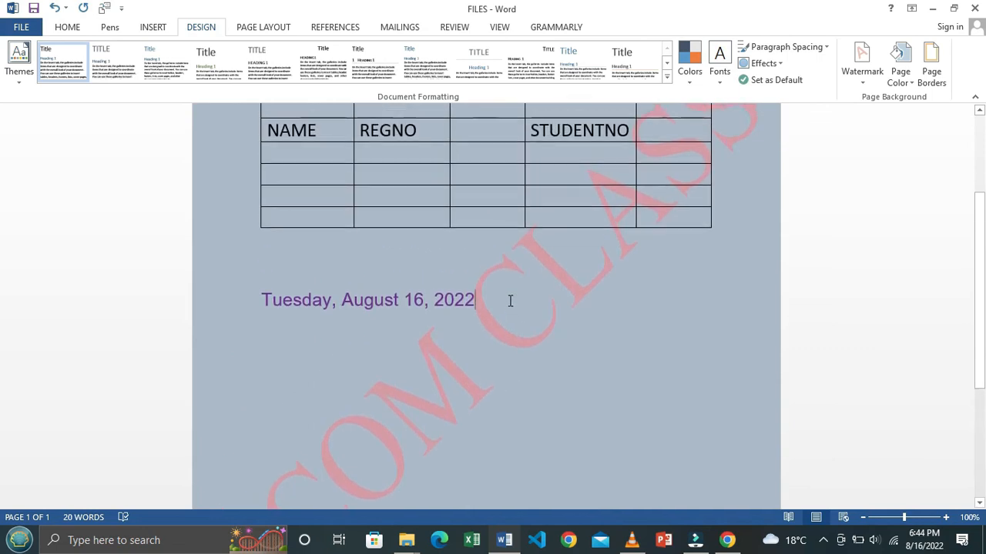
pyautogui.scroll(-9, 510, 300)
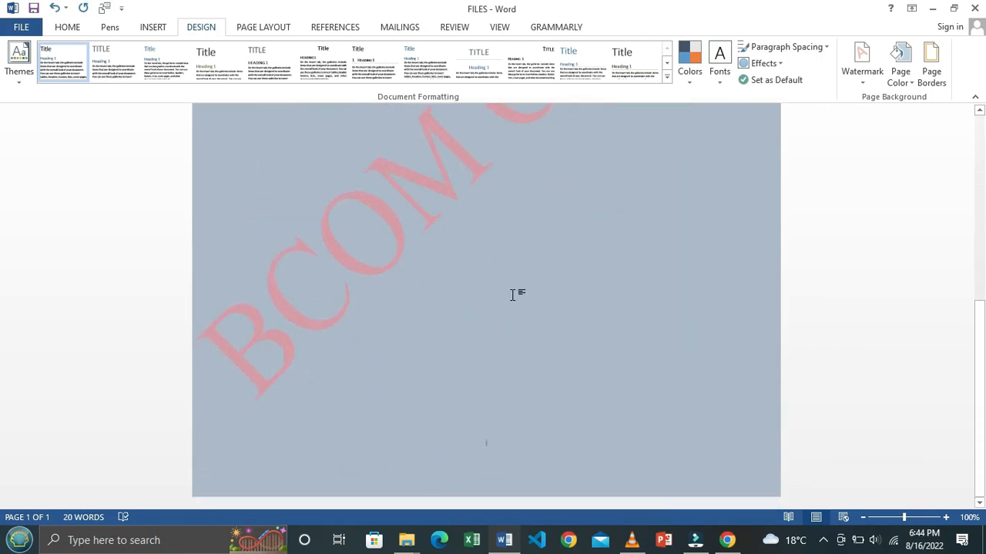
pyautogui.click(862, 516)
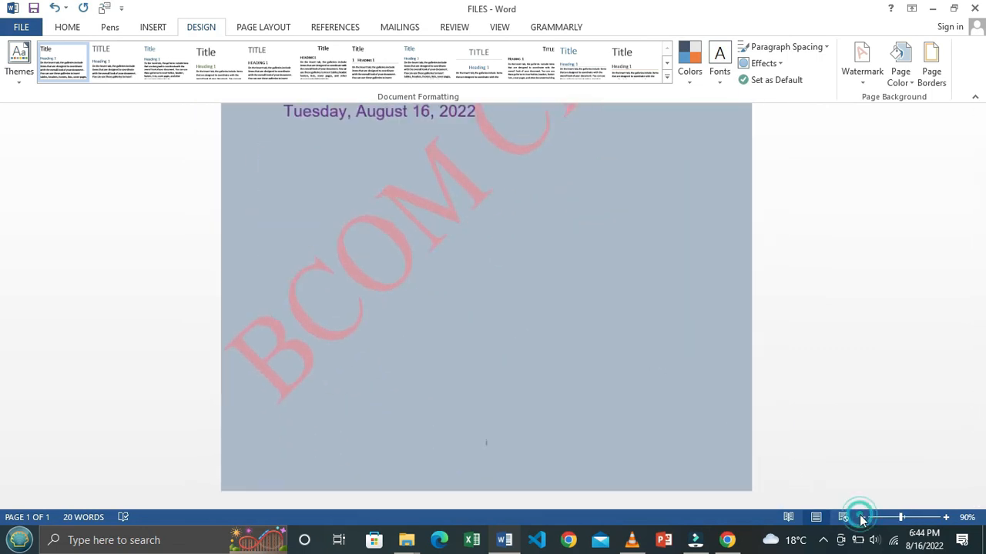
# Step: Frame the page with a red box border at 2¼ pt width
pyautogui.click(932, 75)
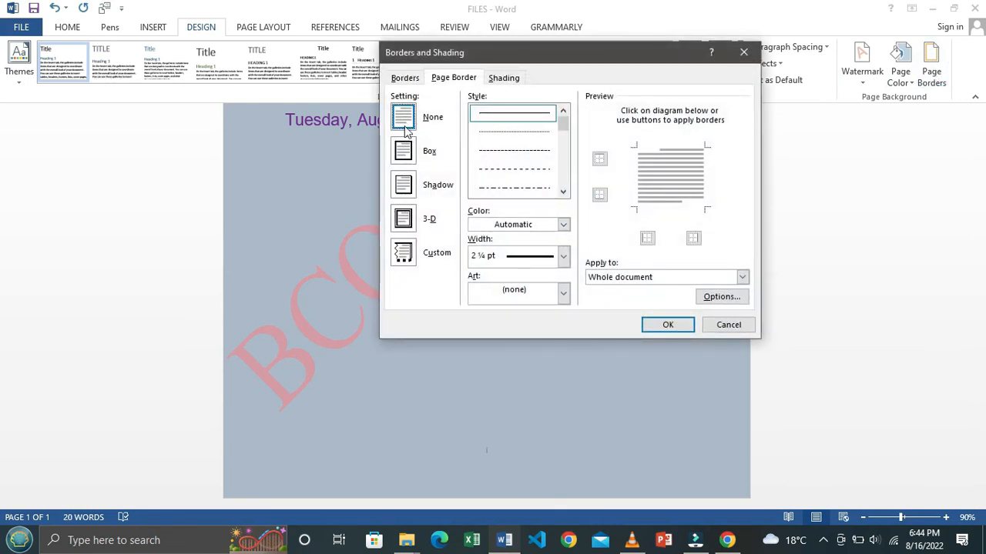
pyautogui.click(405, 154)
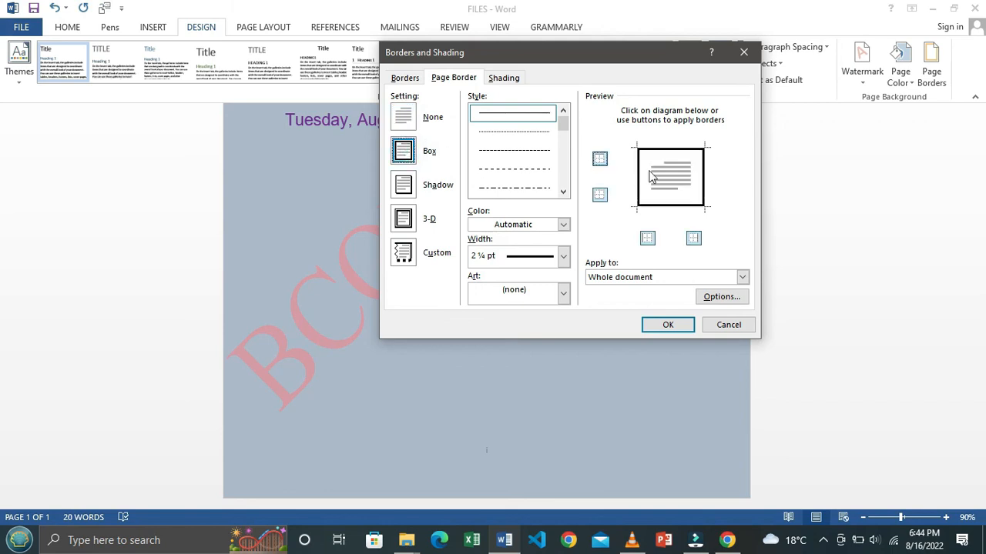
pyautogui.click(563, 224)
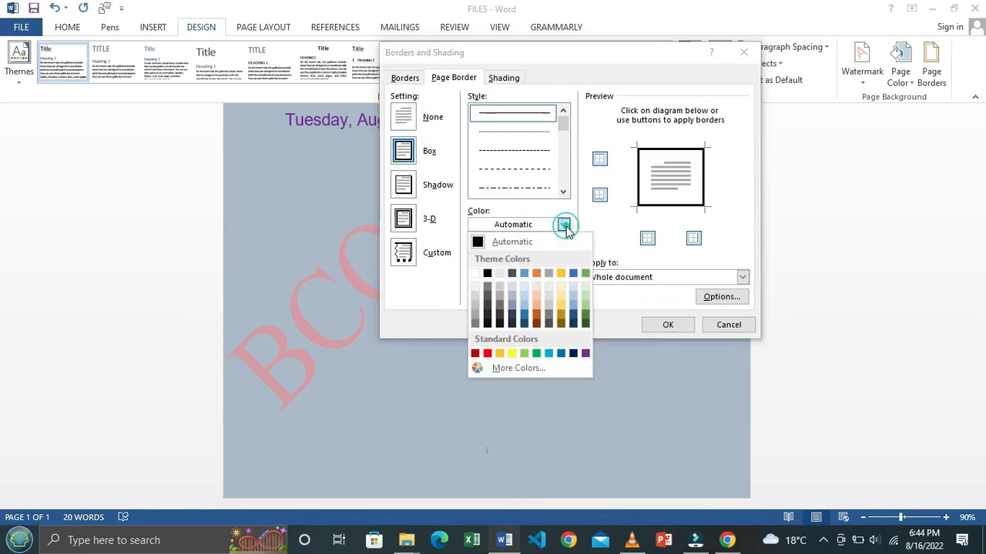
pyautogui.click(490, 355)
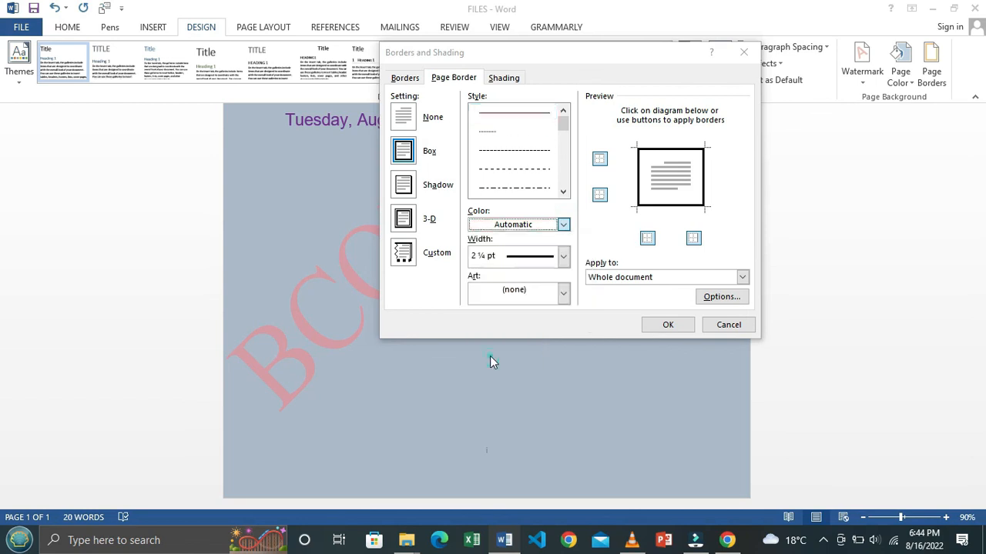
pyautogui.click(564, 257)
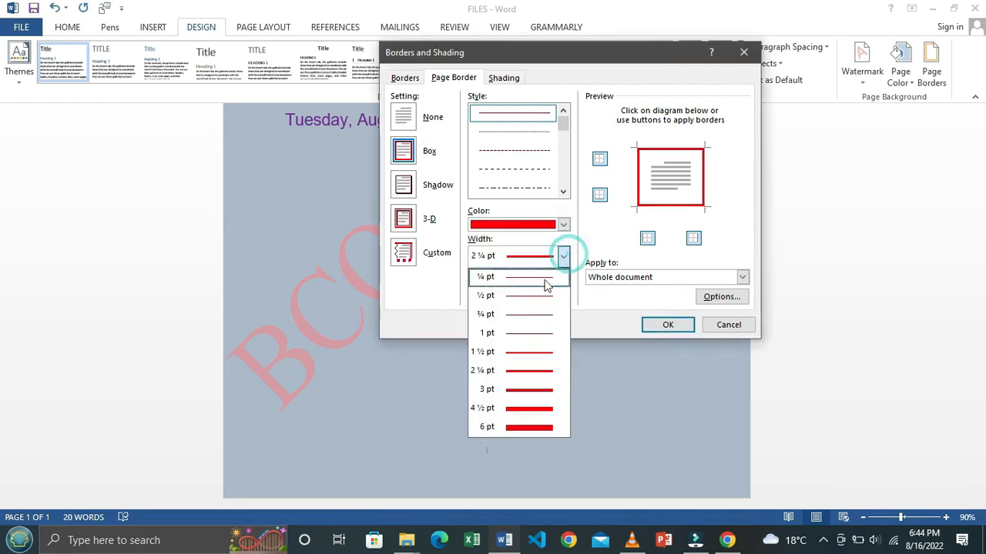
pyautogui.click(529, 372)
pyautogui.click(666, 326)
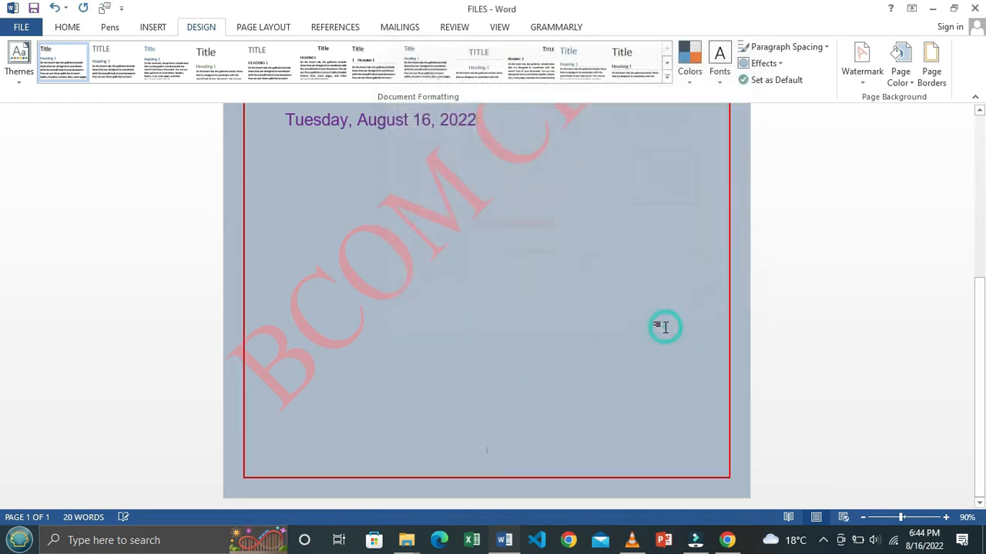
# Step: Reopen the page border settings to revise the new border
pyautogui.scroll(3, 499, 330)
pyautogui.scroll(3, 499, 330)
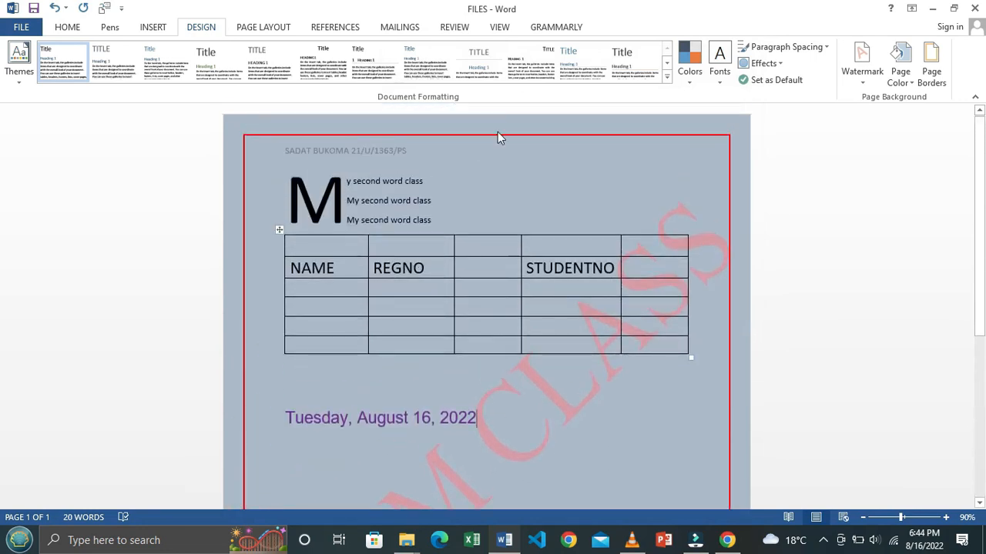
pyautogui.scroll(-5, 693, 416)
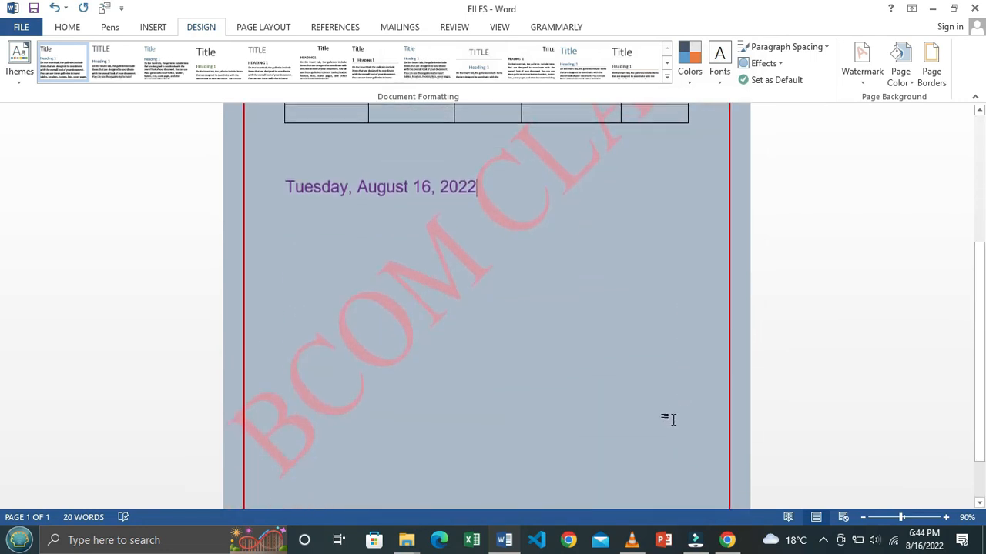
pyautogui.click(933, 77)
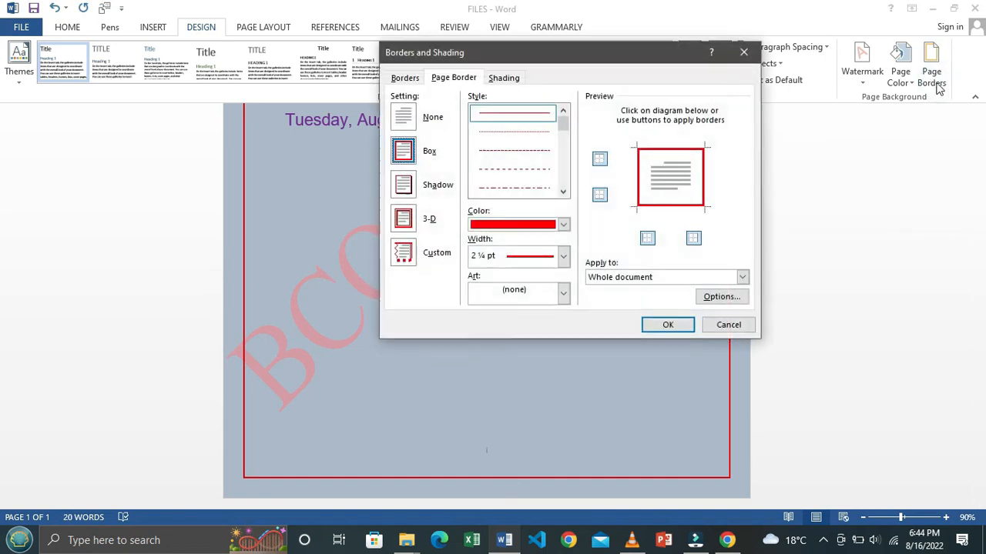
# Step: Replace the red box border with the cupcake art page border
pyautogui.click(565, 294)
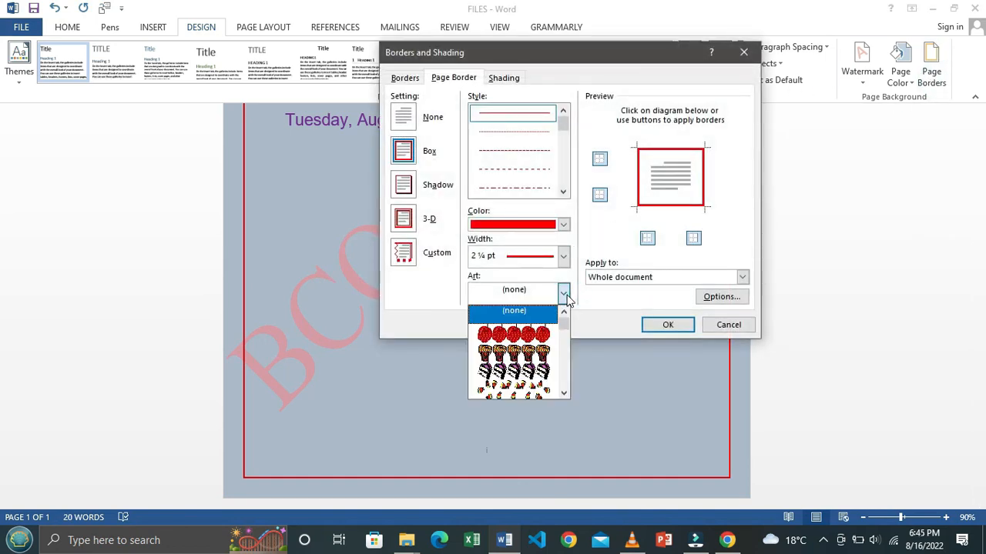
pyautogui.click(524, 353)
pyautogui.click(668, 325)
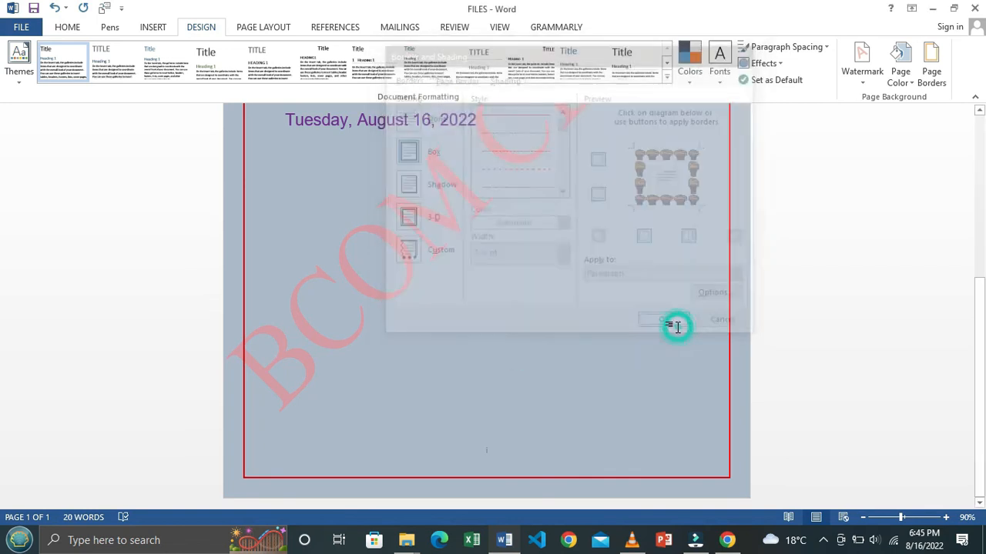
pyautogui.scroll(5, 562, 313)
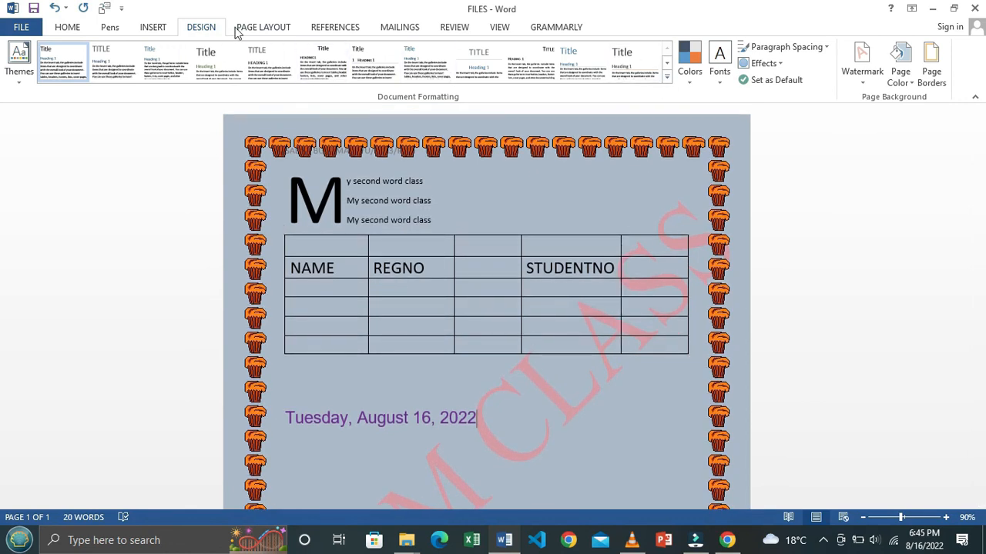
pyautogui.click(259, 29)
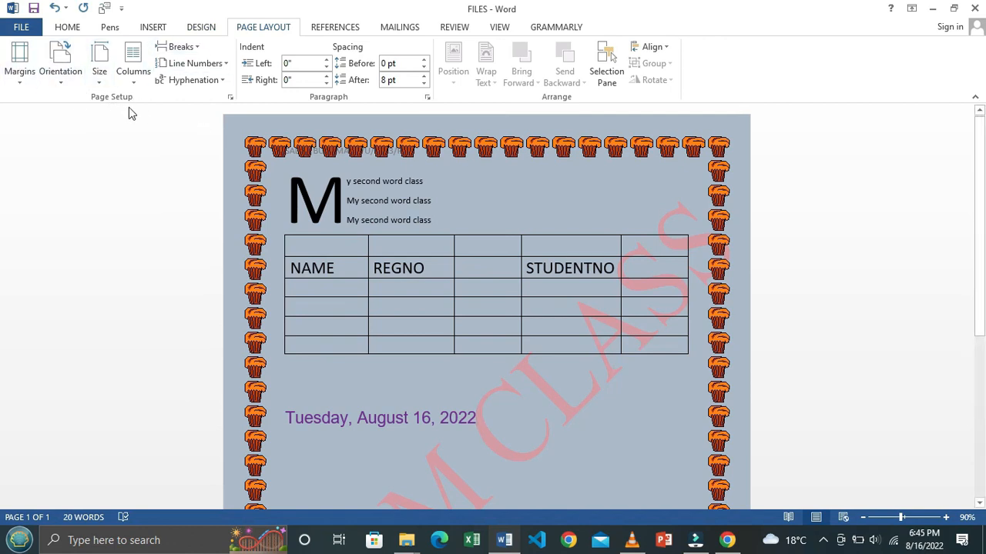
# Step: Switch the page to landscape and check it at 116% and 100% zoom
pyautogui.click(63, 77)
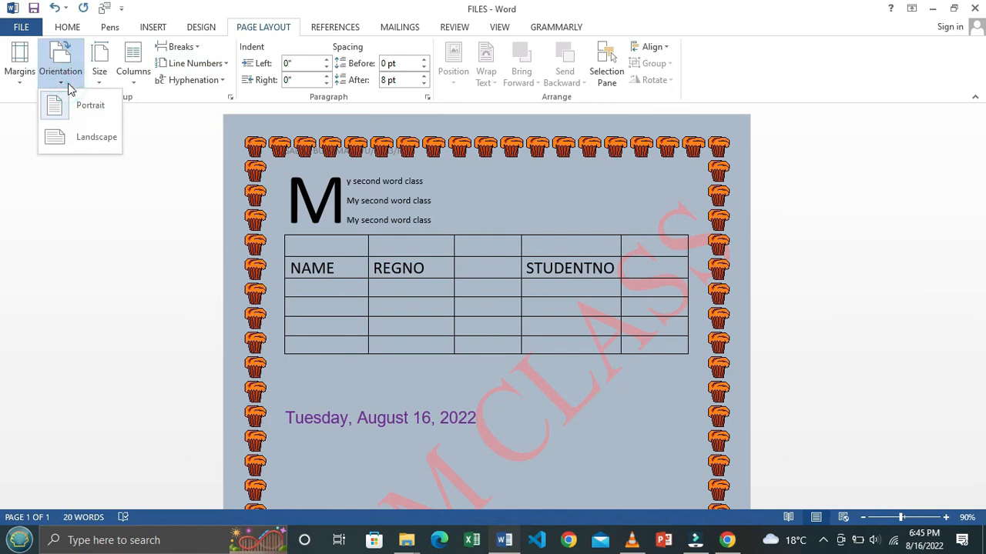
pyautogui.click(97, 139)
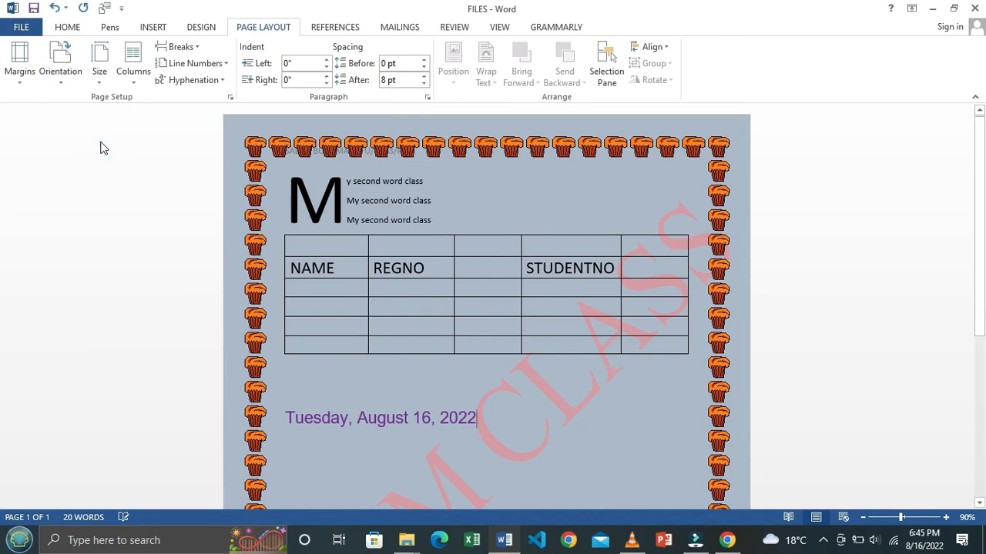
pyautogui.scroll(-3, 600, 251)
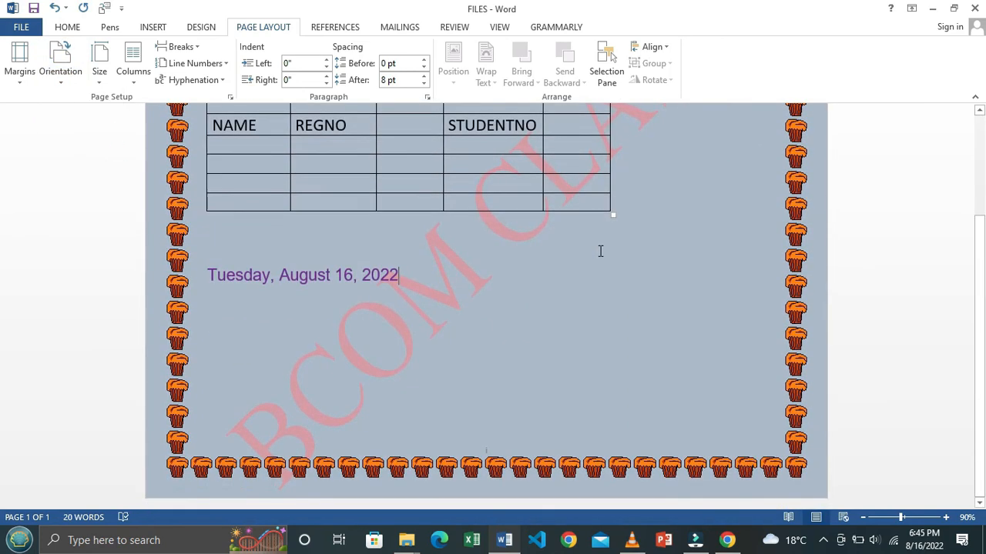
pyautogui.click(905, 518)
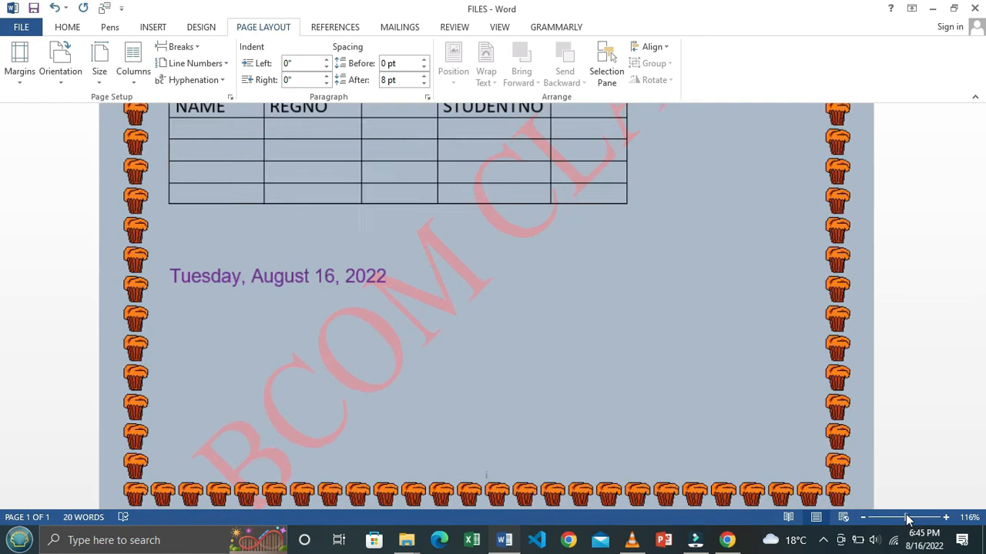
pyautogui.click(864, 519)
pyautogui.click(864, 519)
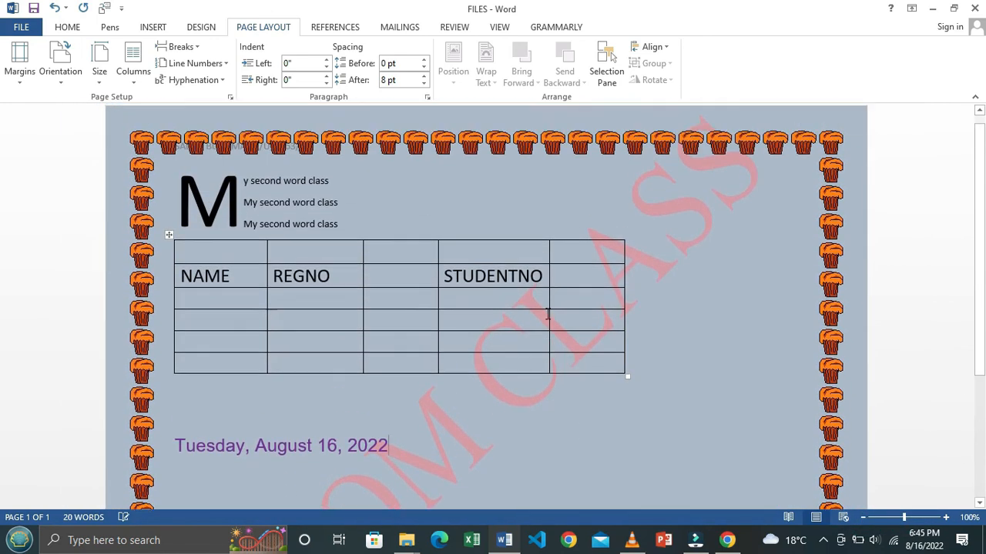
pyautogui.scroll(1, 547, 315)
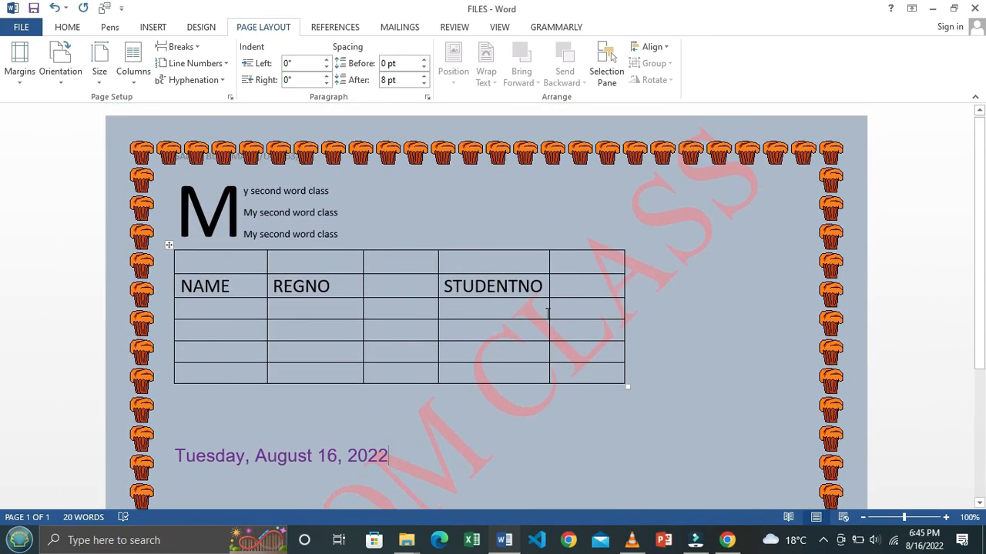
# Step: Try portrait orientation, then set the page back to landscape
pyautogui.click(70, 86)
pyautogui.click(105, 111)
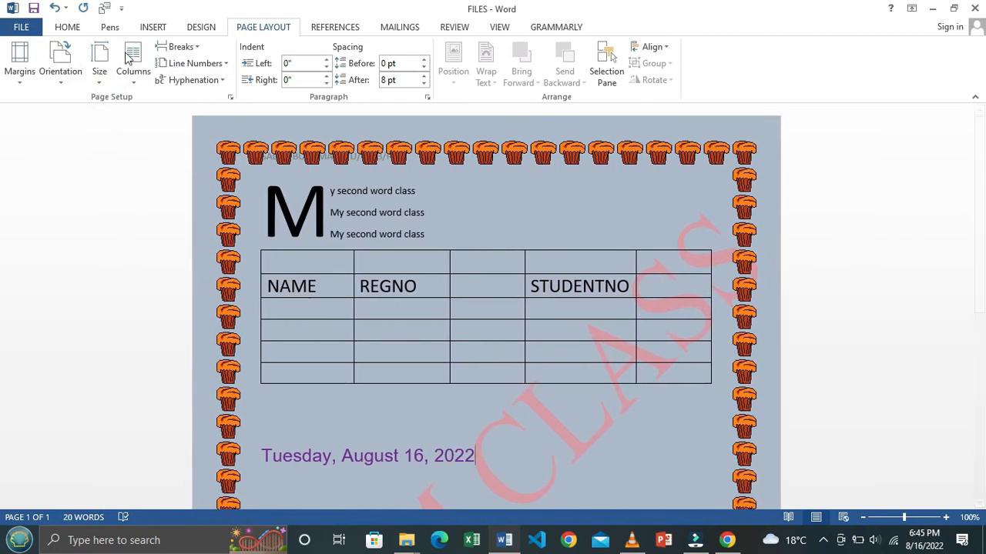
pyautogui.click(61, 70)
pyautogui.click(85, 140)
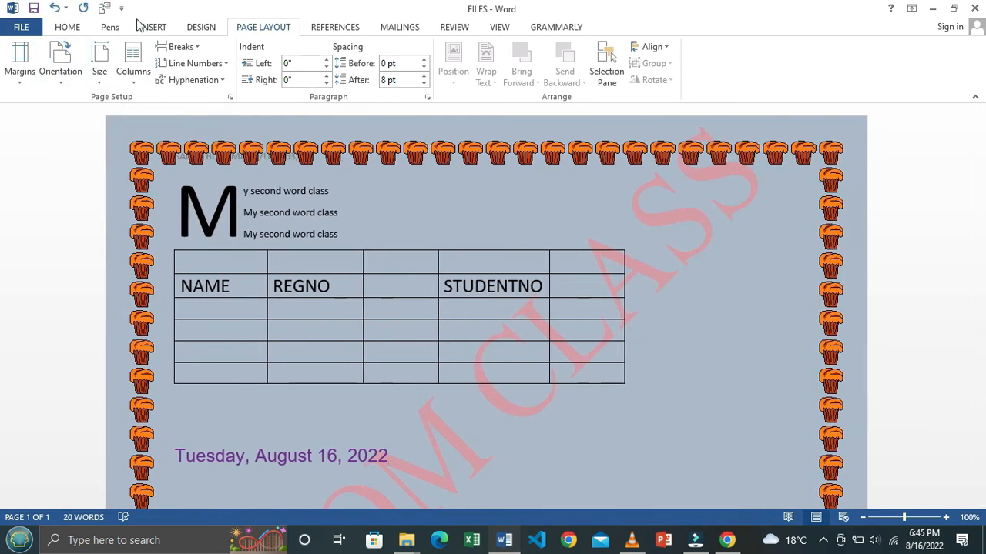
pyautogui.click(336, 29)
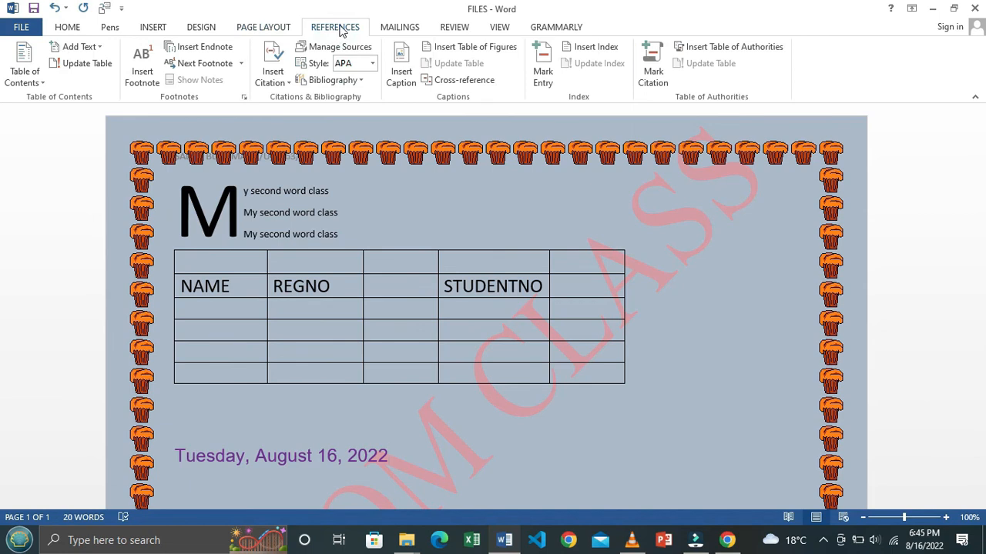
# Step: Look through the Mailings, Review, View and Grammarly ribbons, ending on Home
pyautogui.click(401, 28)
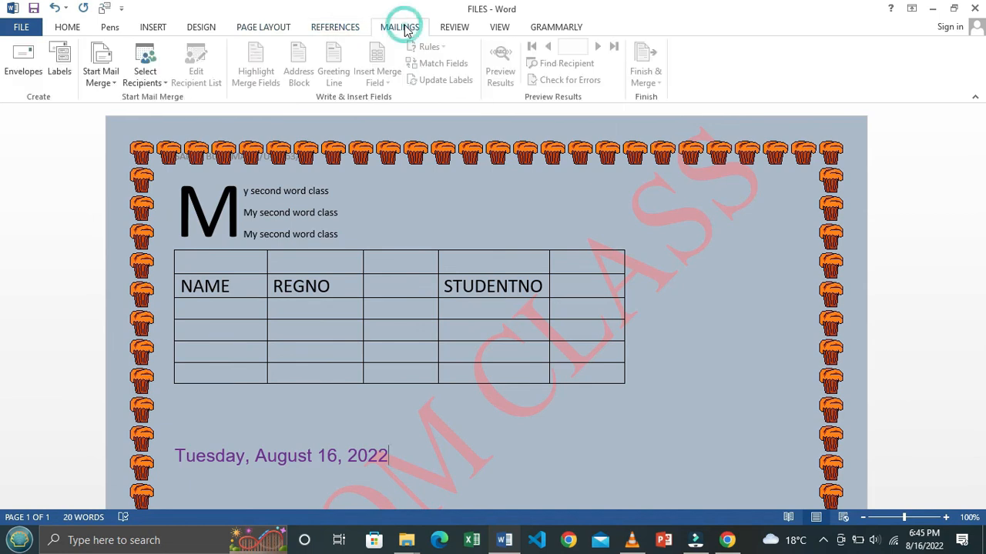
pyautogui.click(456, 29)
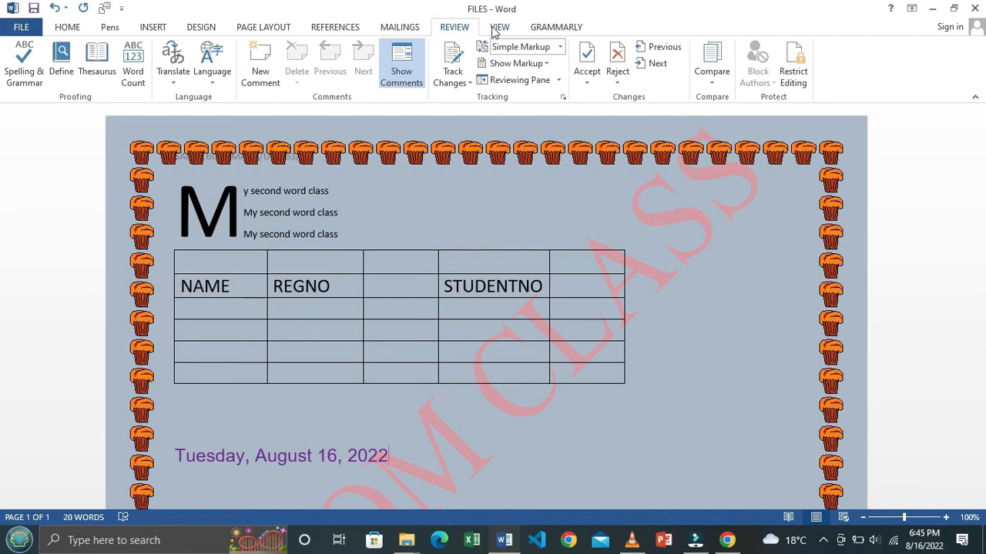
pyautogui.click(496, 29)
pyautogui.click(549, 29)
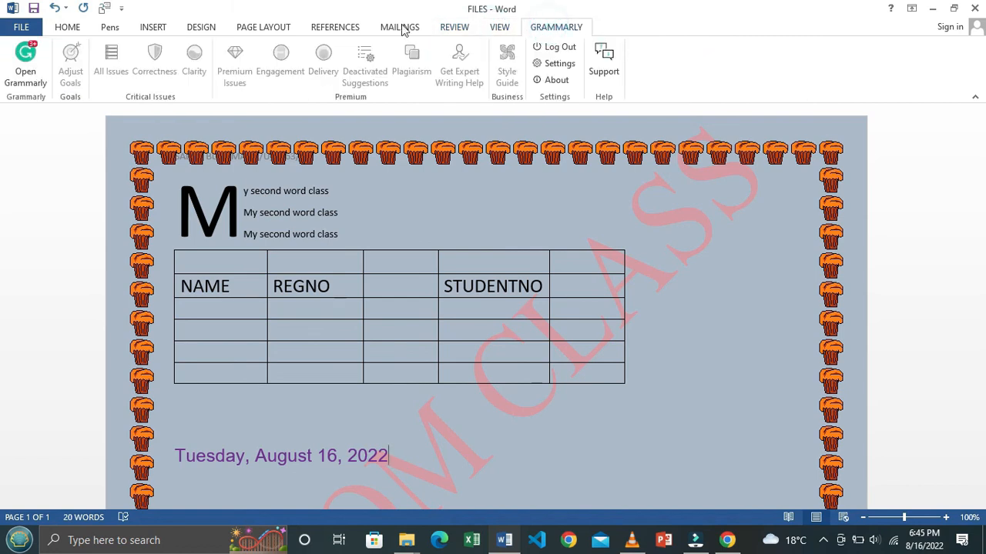
pyautogui.click(67, 30)
# Step: Save the document, then check the page at 80% and 100% zoom
pyautogui.click(34, 7)
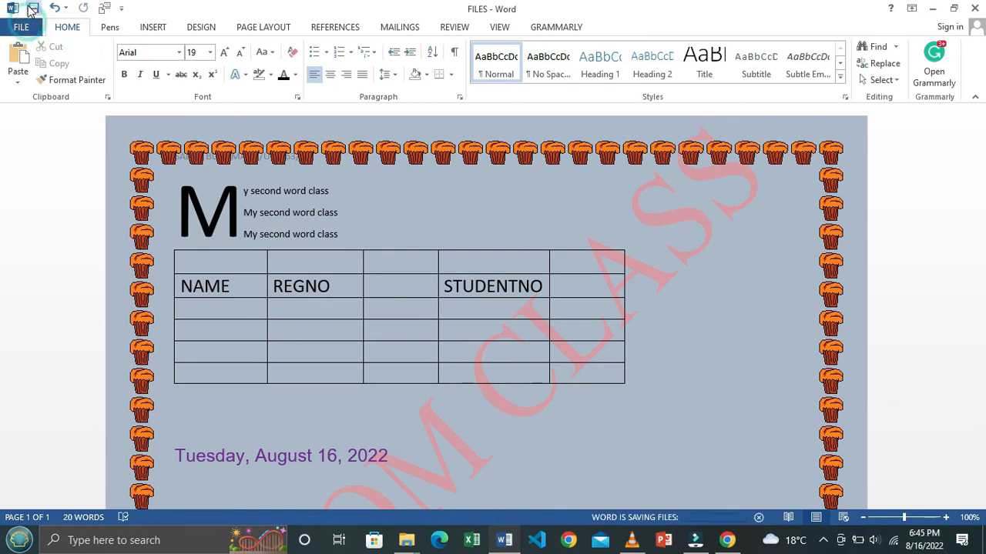
pyautogui.click(863, 517)
pyautogui.click(863, 517)
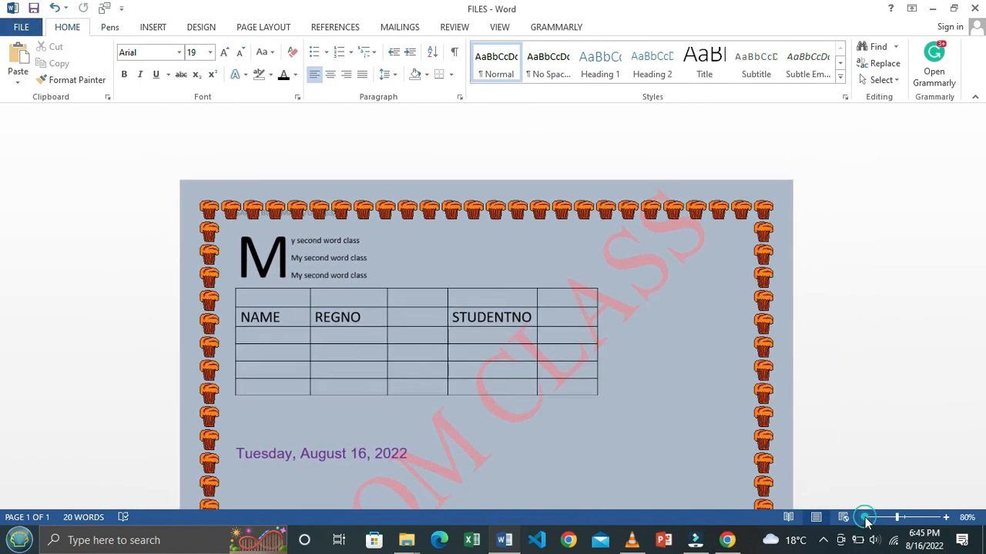
pyautogui.click(906, 520)
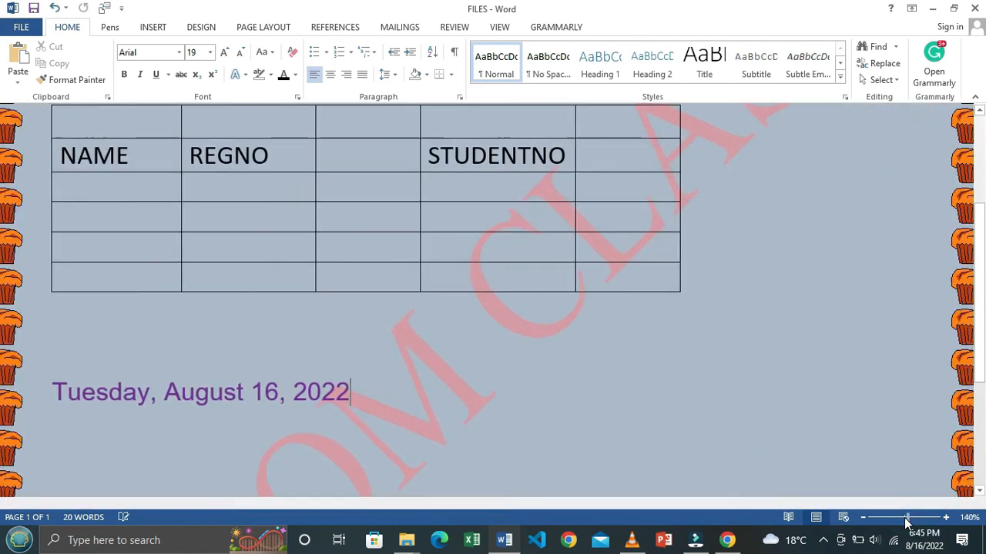
pyautogui.scroll(1, 488, 293)
pyautogui.scroll(-3, 497, 288)
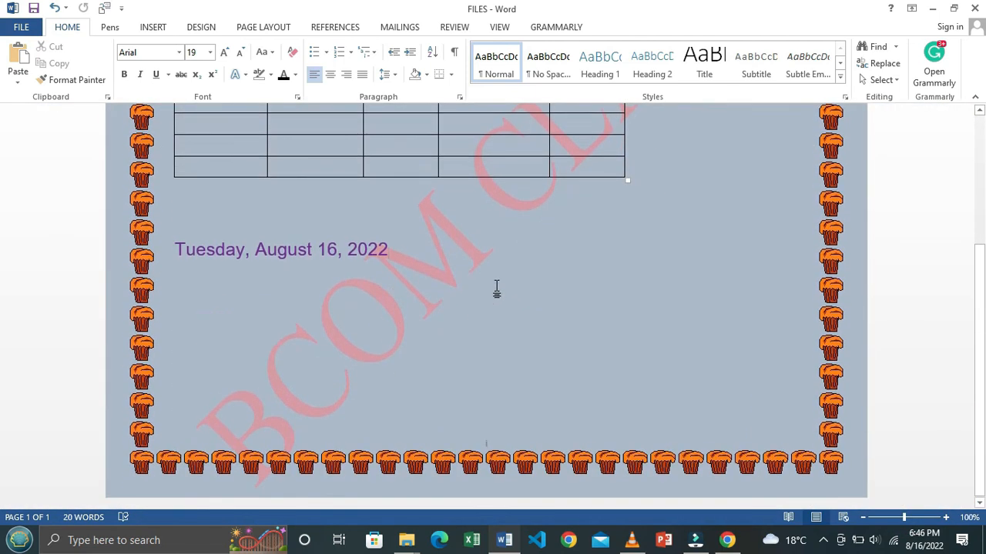